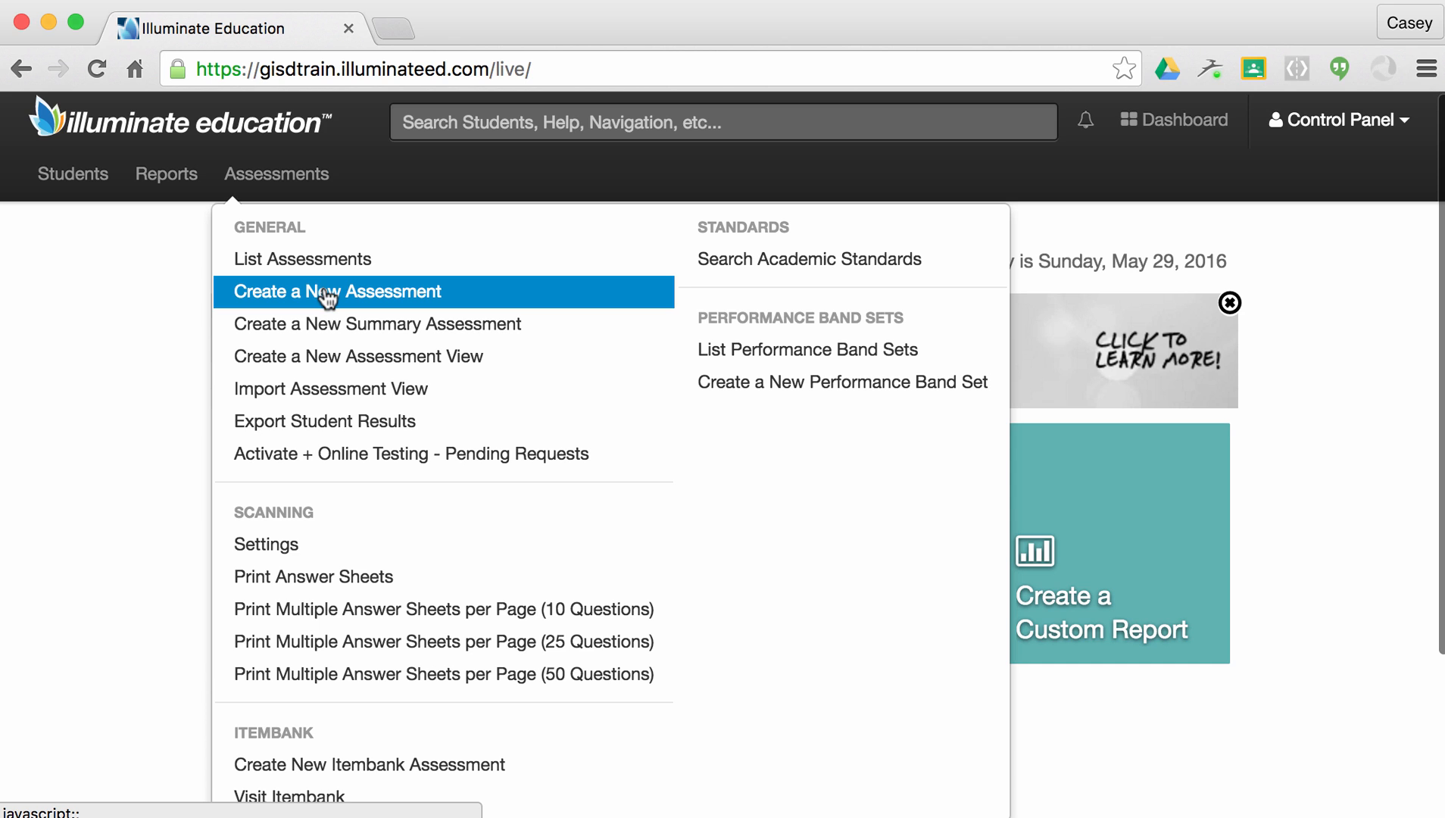
Create a new Manual/Hybrid assessment with a question count of 6.
click(324, 294)
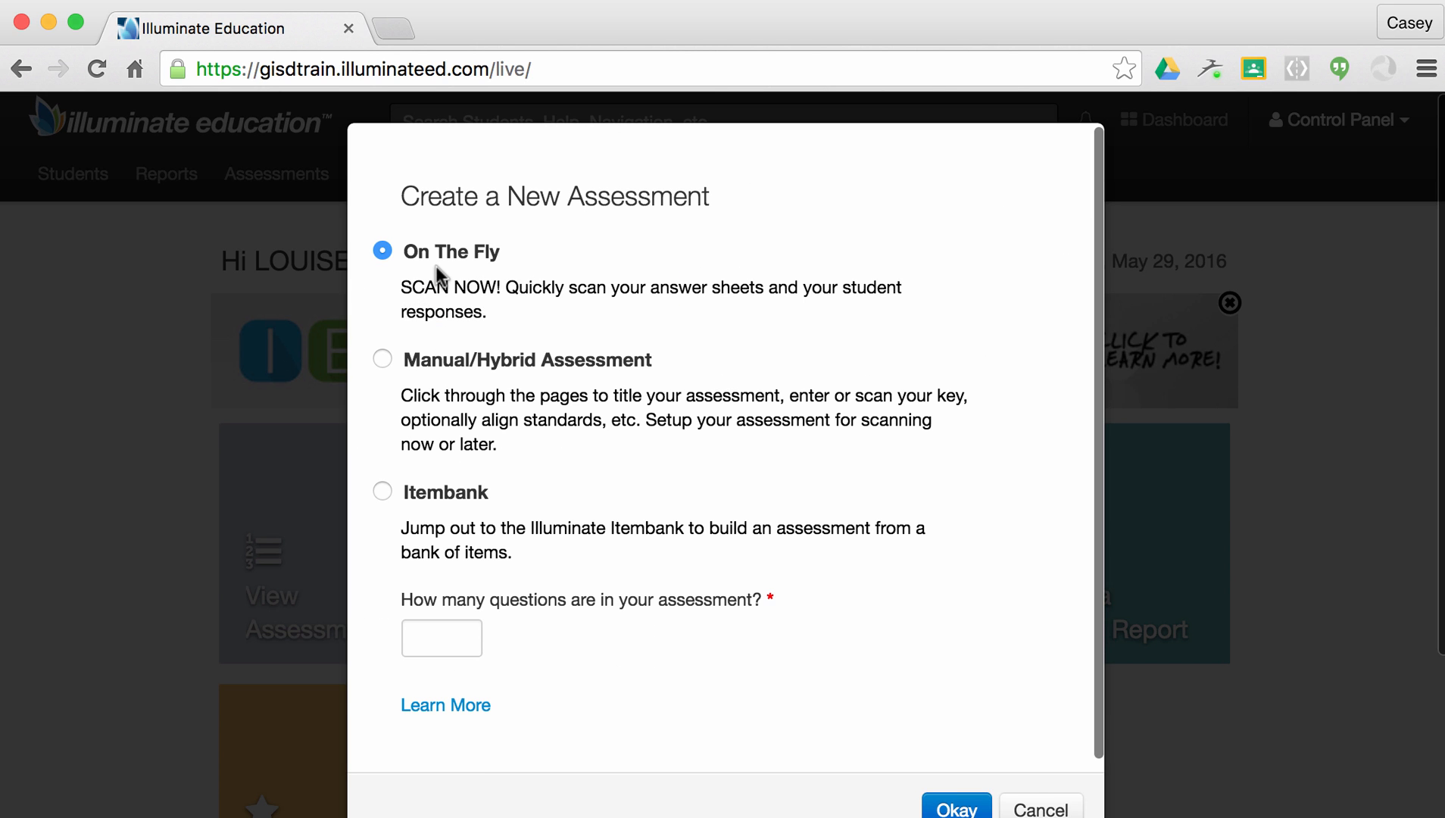
click(382, 359)
click(429, 641)
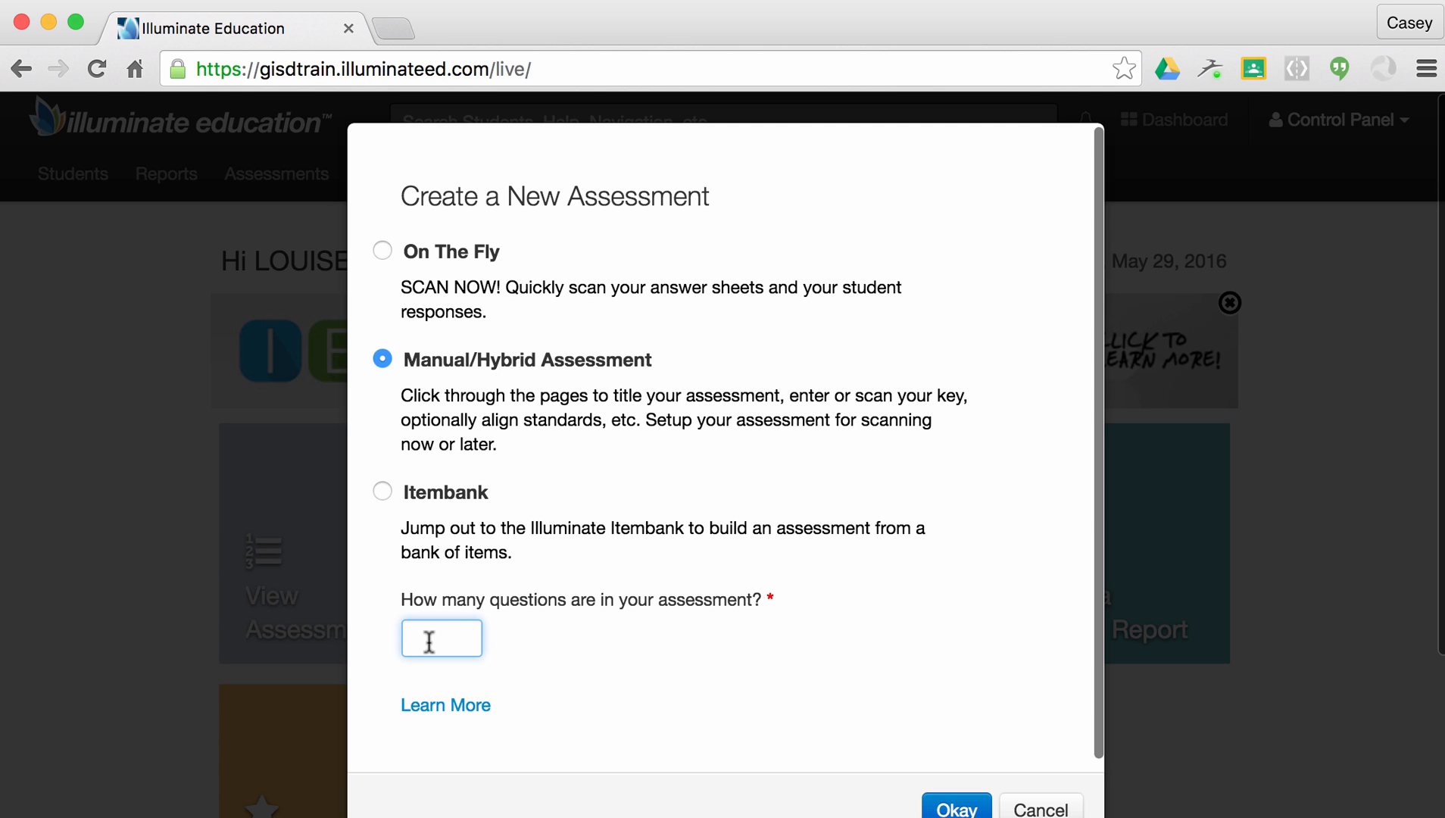
text(6)
click(958, 805)
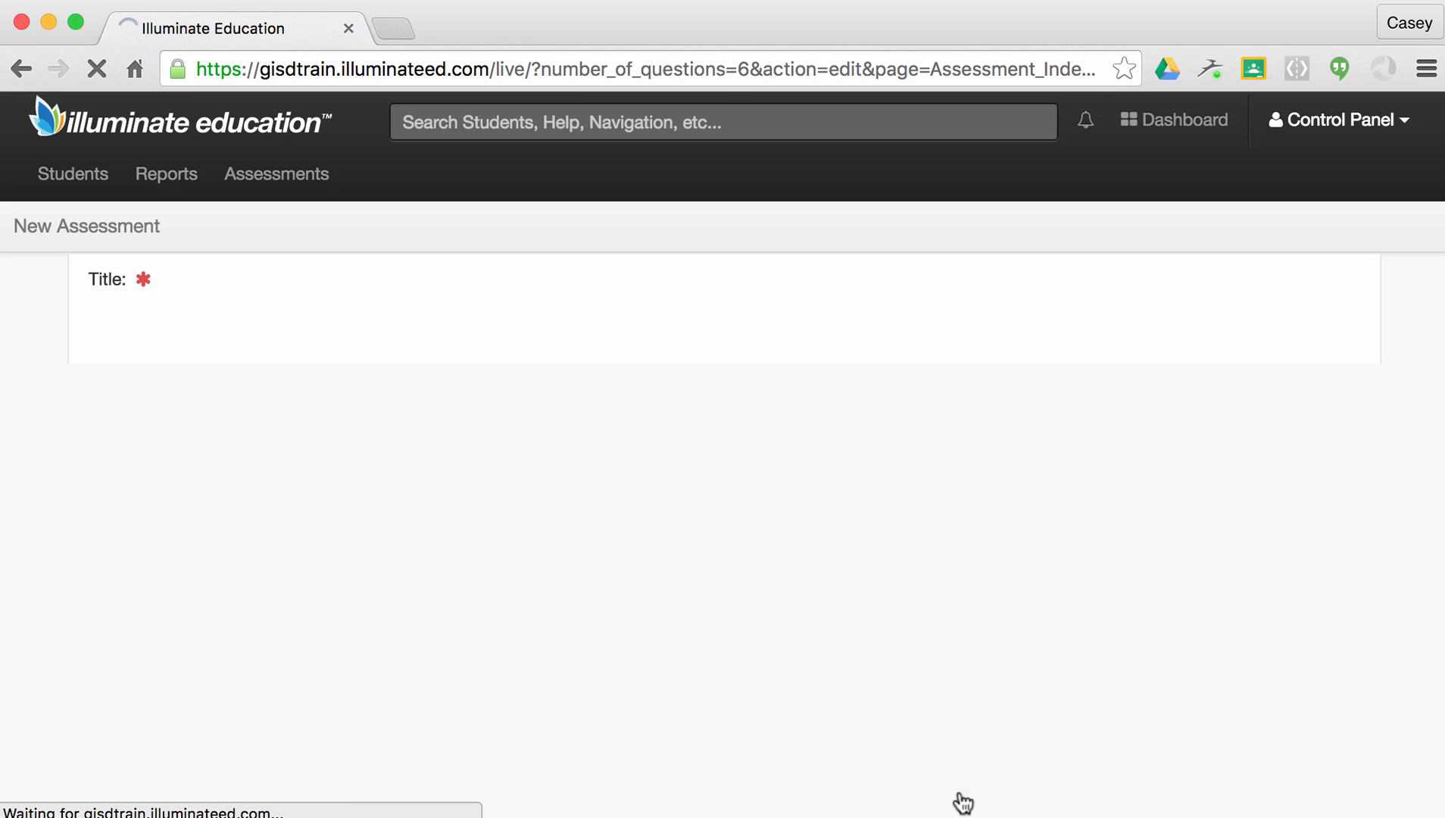
Enter the title 'Algebra 2A: REI.3 Formative Assessment (2016-2017)' for the new assessment.
click(512, 293)
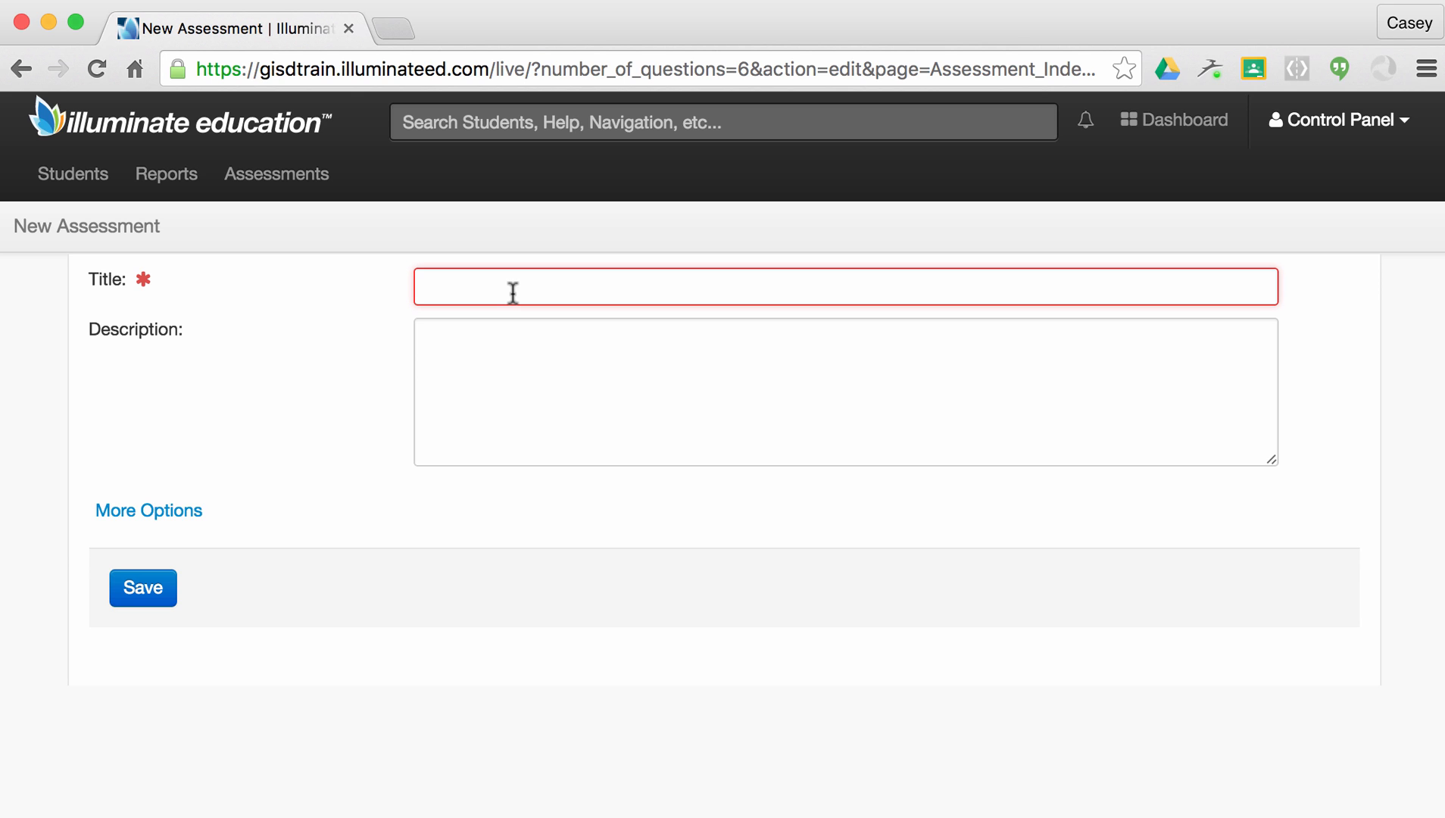
text(Algebr)
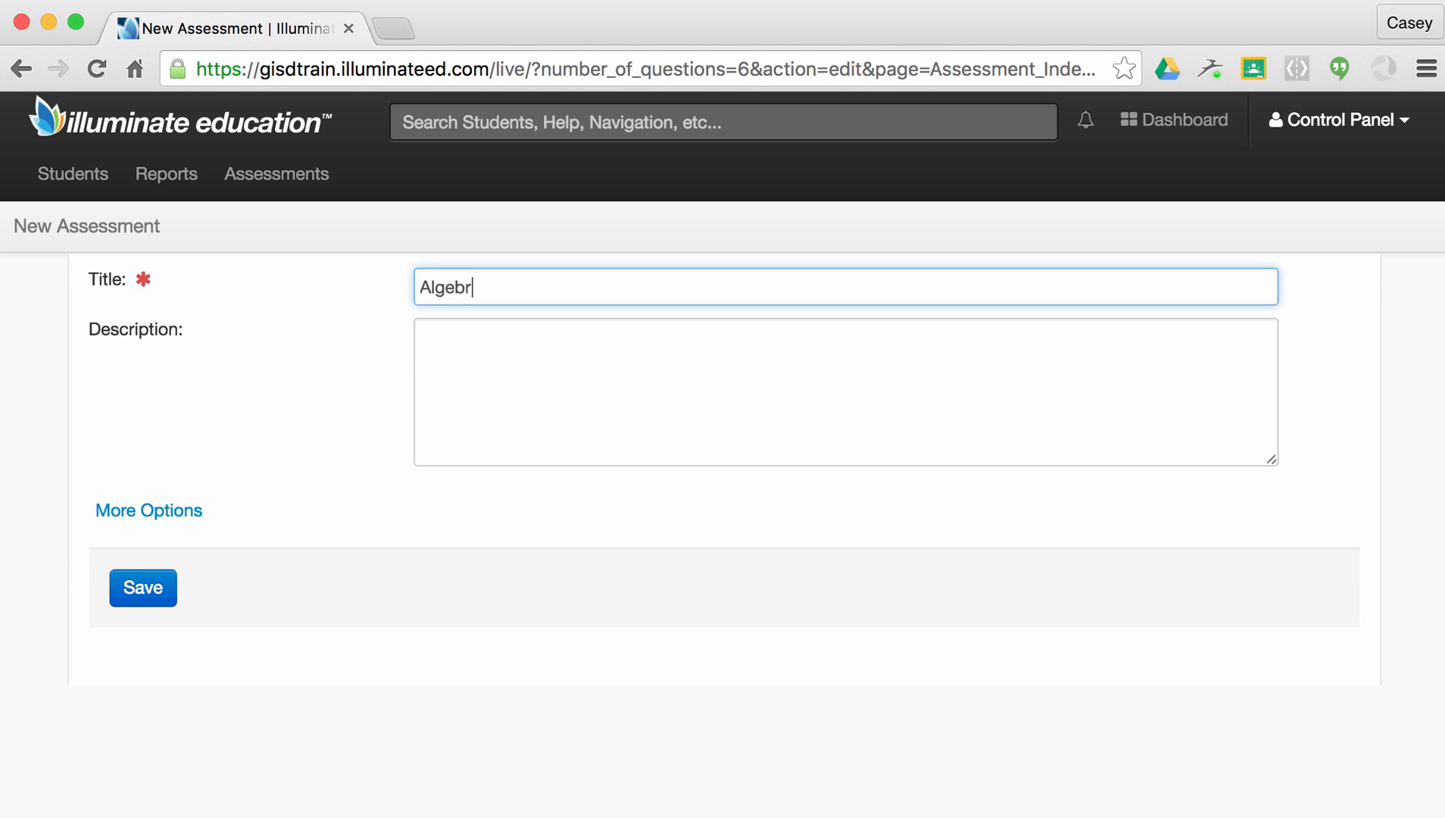
text(a 2A: REI.3 Formative )
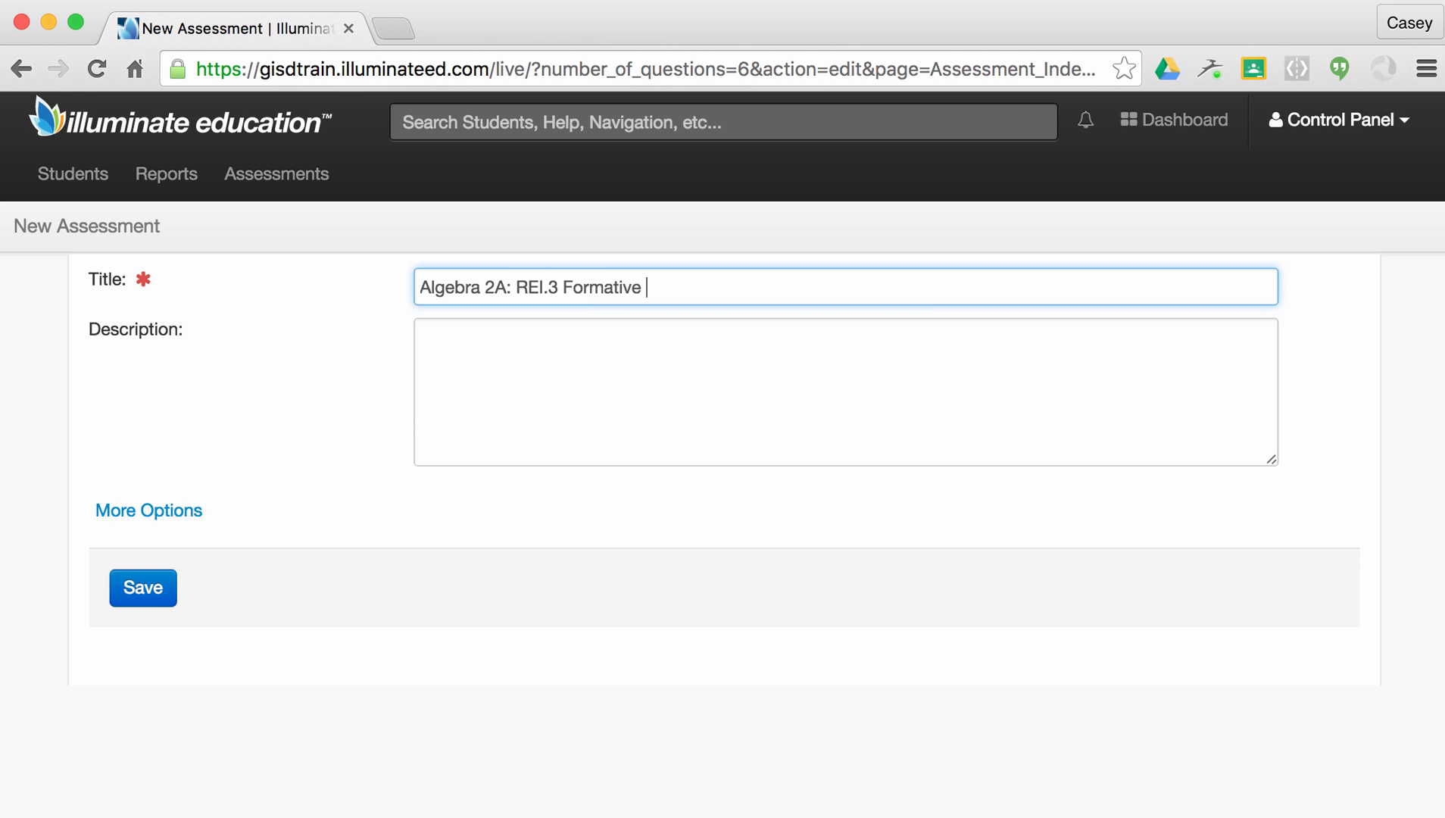
text(Assessment (2016)
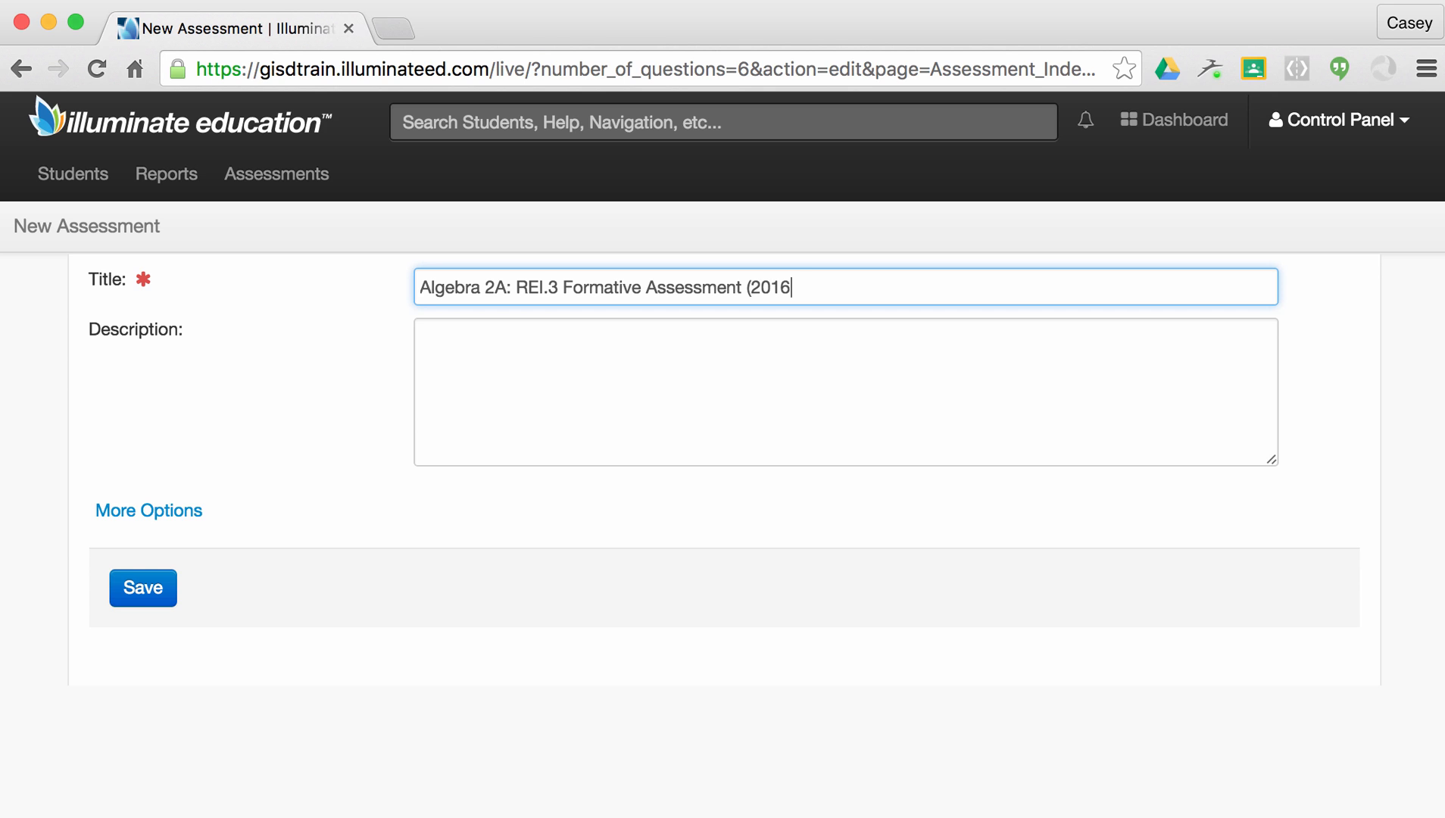
text(-2017))
click(426, 367)
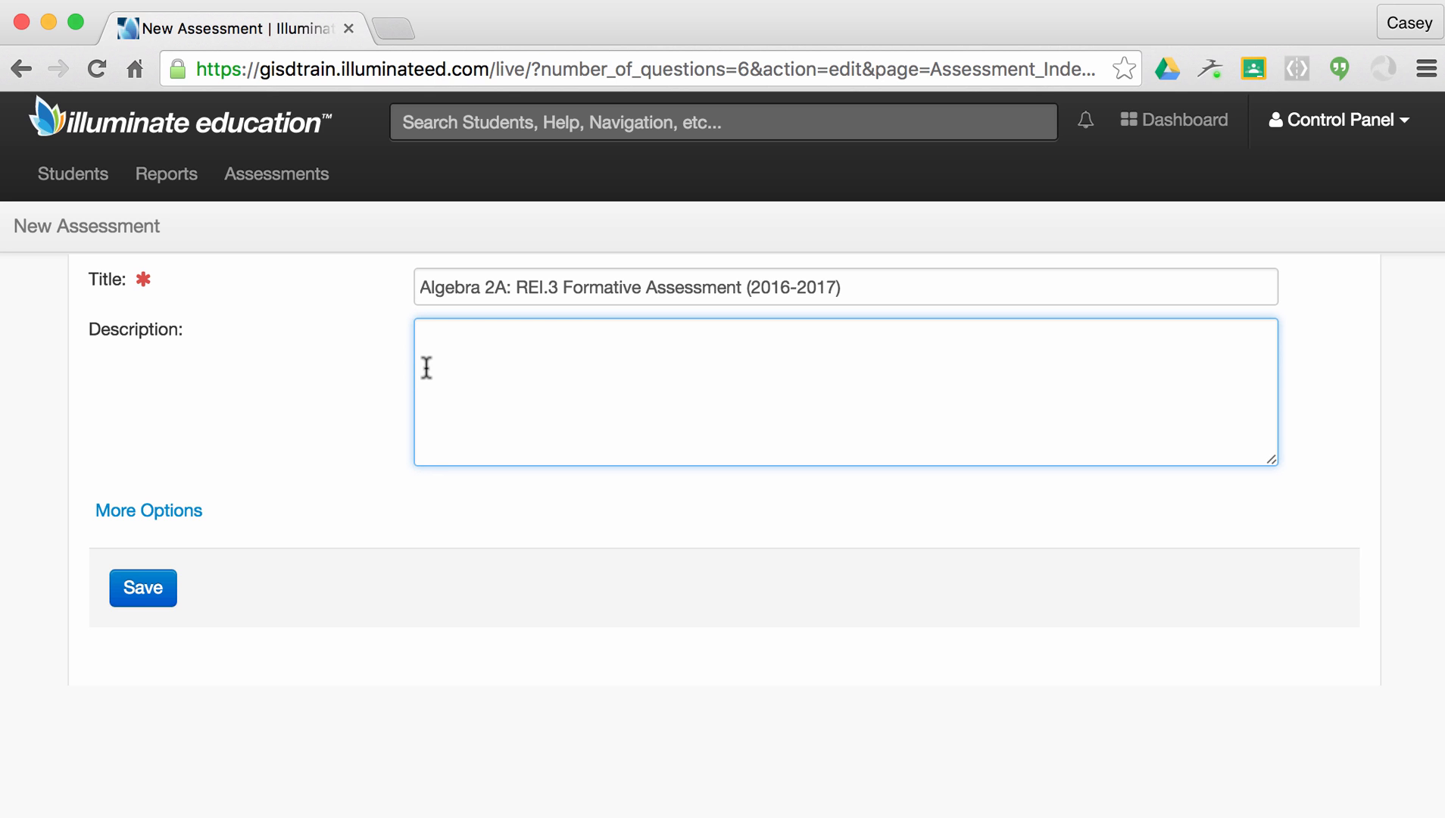
Set academic year 2016-17, subject Mathematics, scope Teacher Created and grade 11, then save.
click(190, 511)
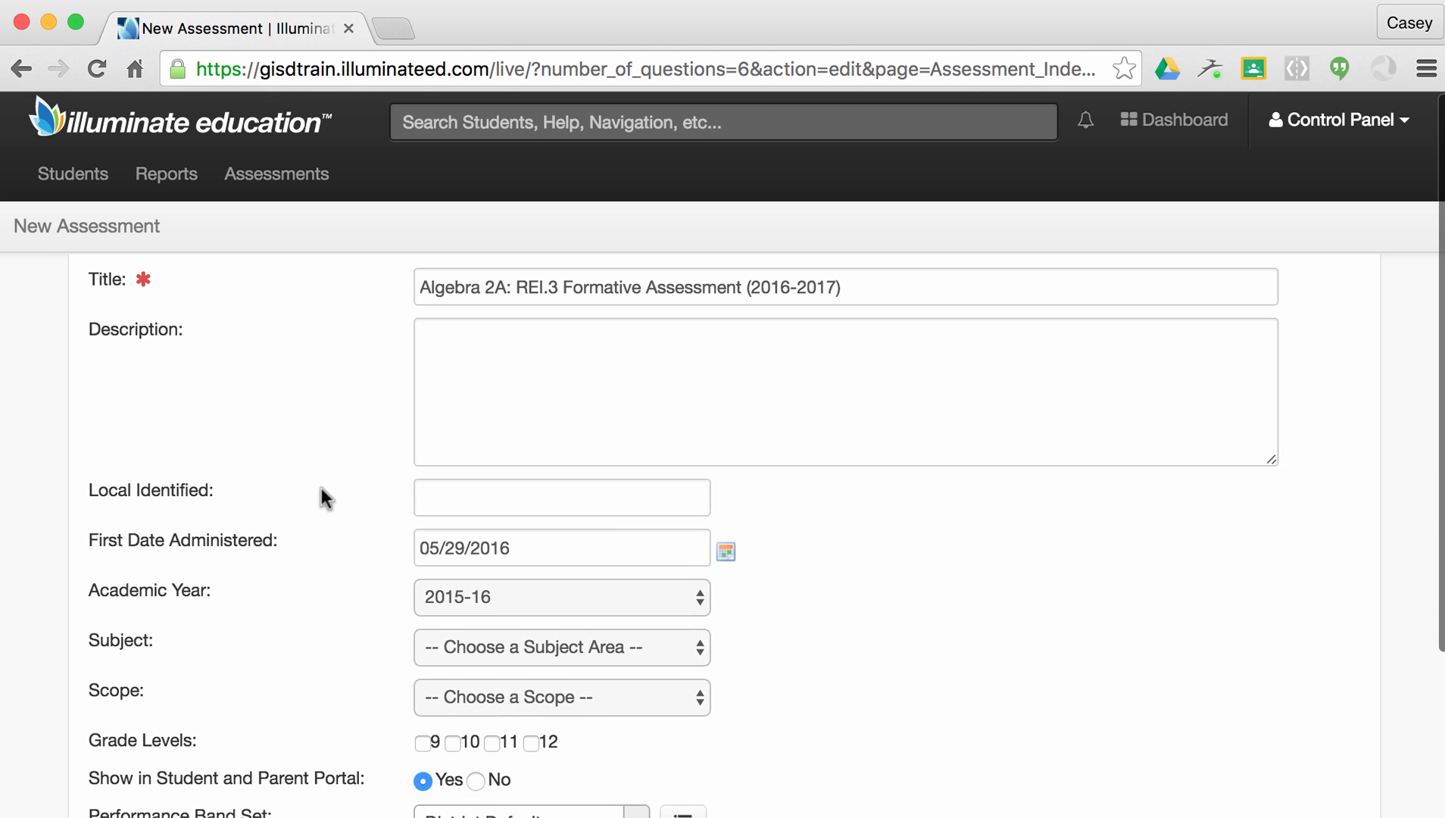
scroll(321, 489, down, 3)
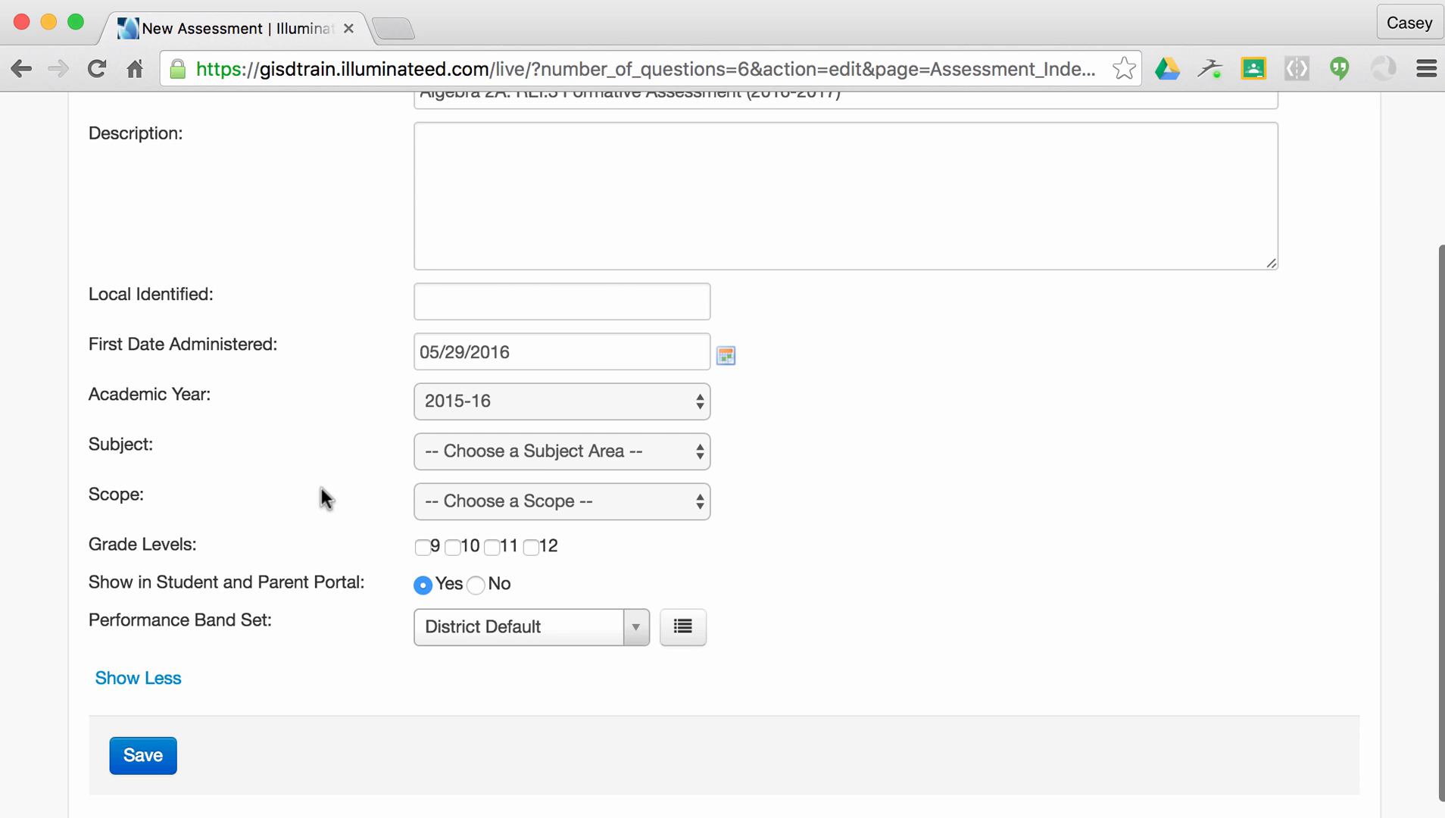
click(468, 395)
click(470, 378)
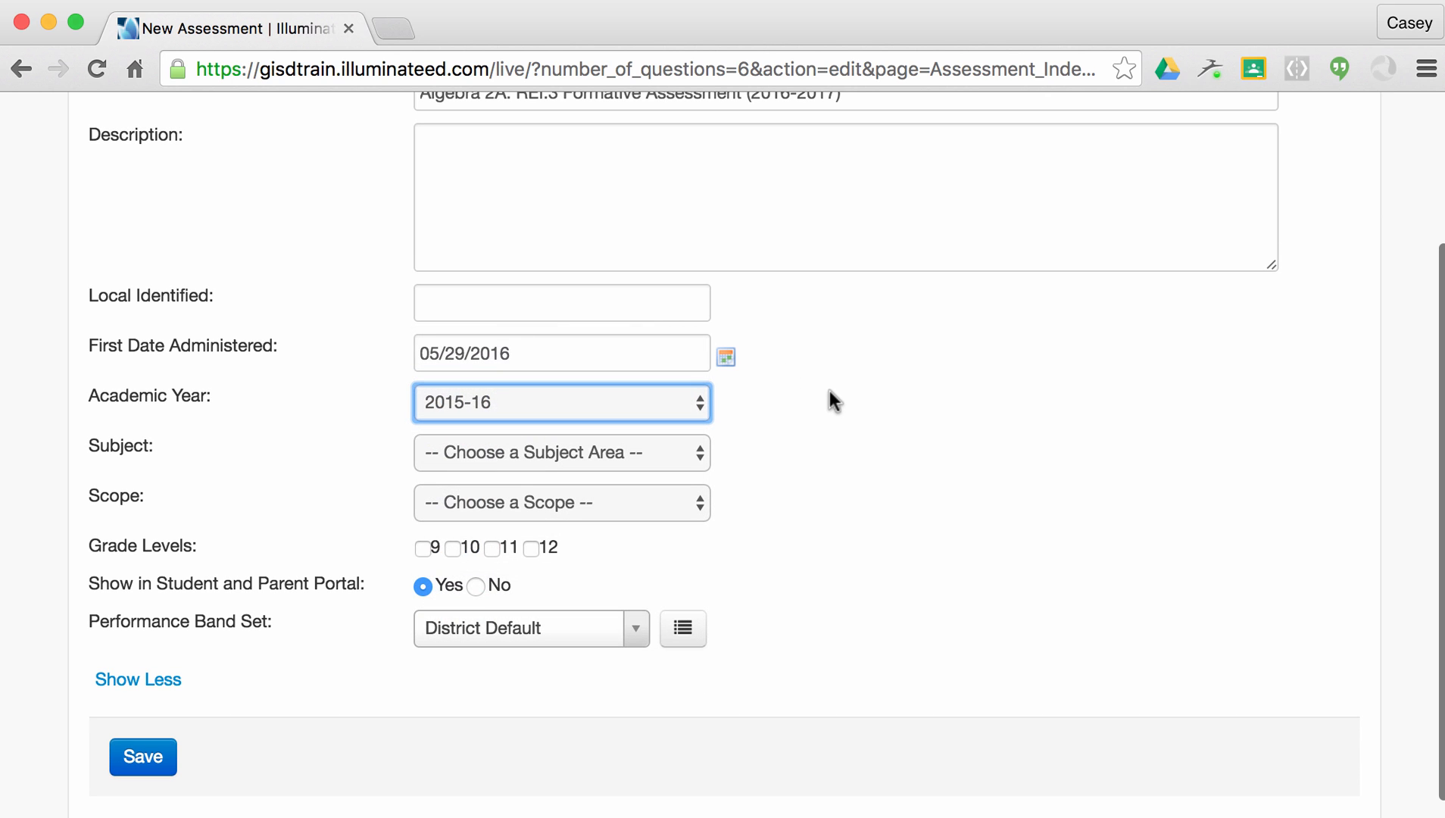
click(659, 448)
click(656, 500)
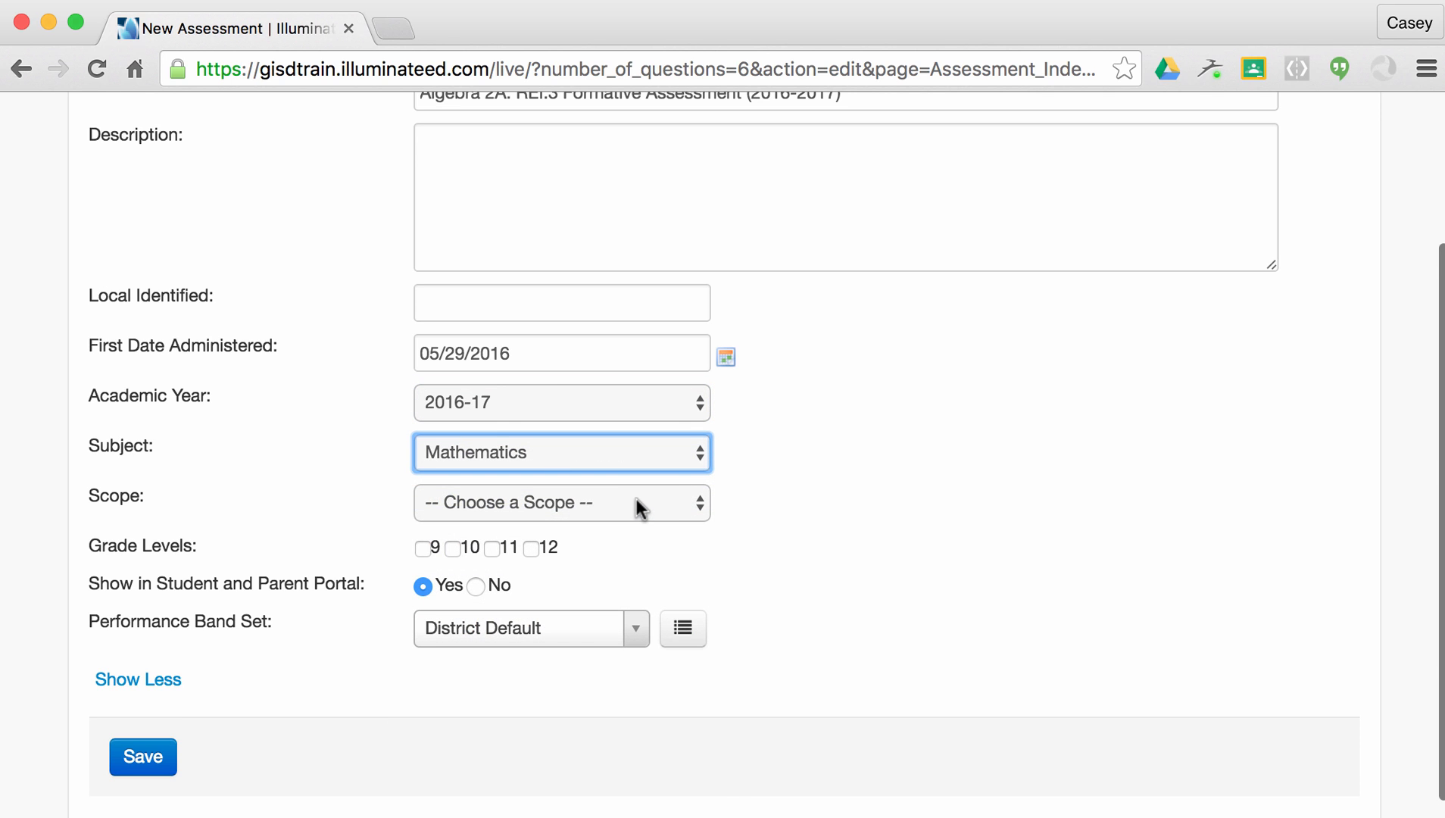
click(636, 503)
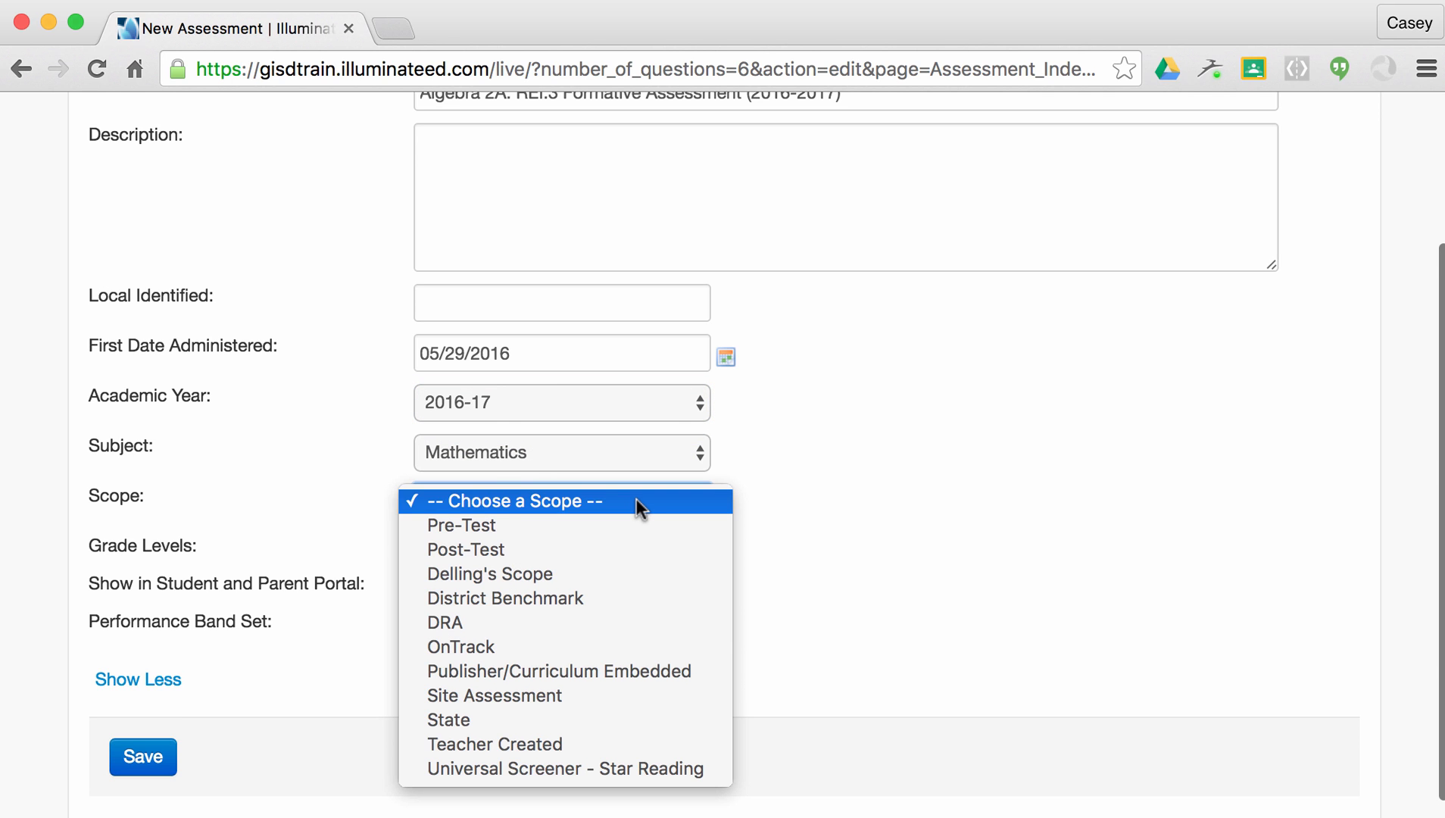
click(634, 738)
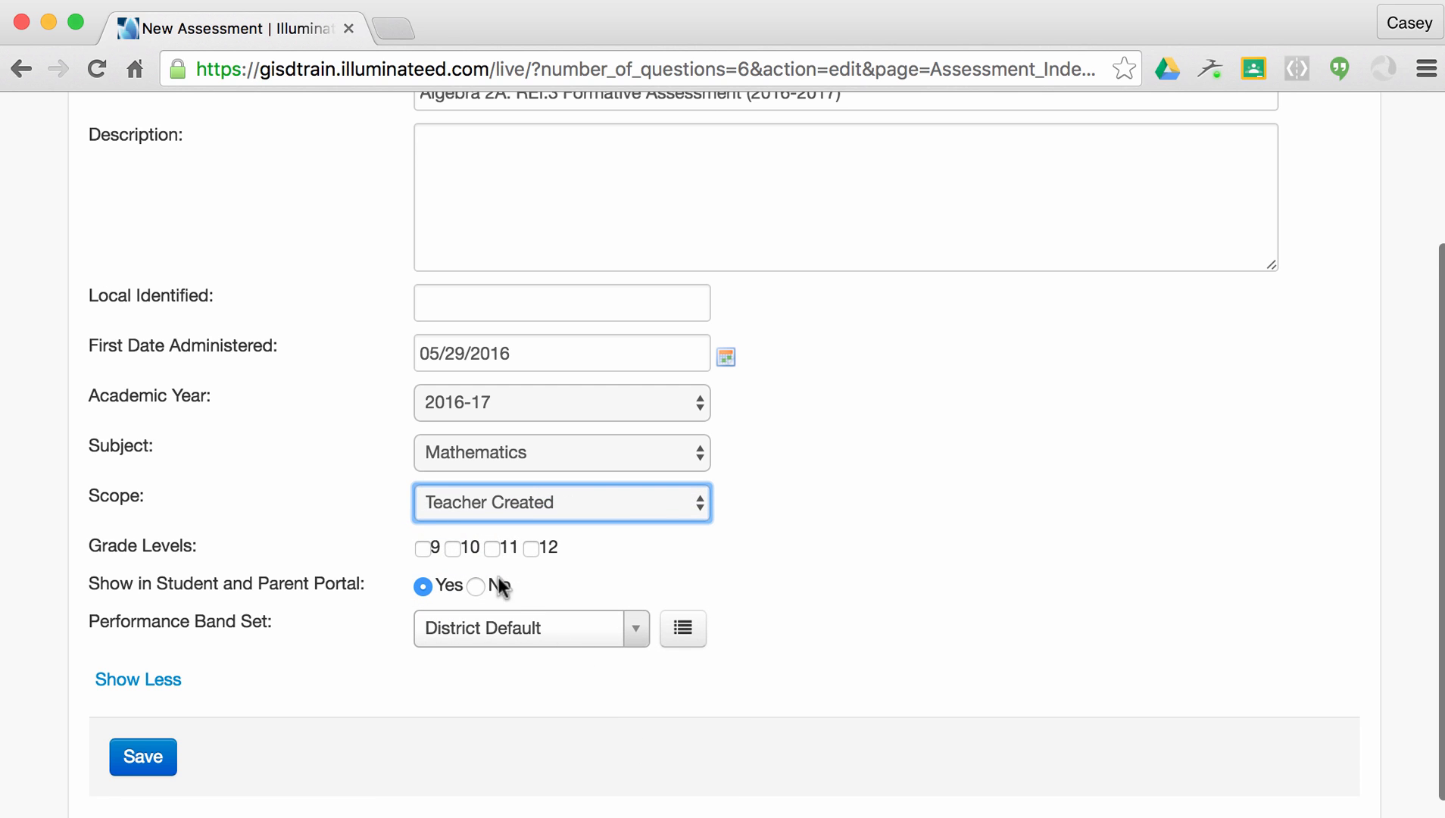
click(492, 550)
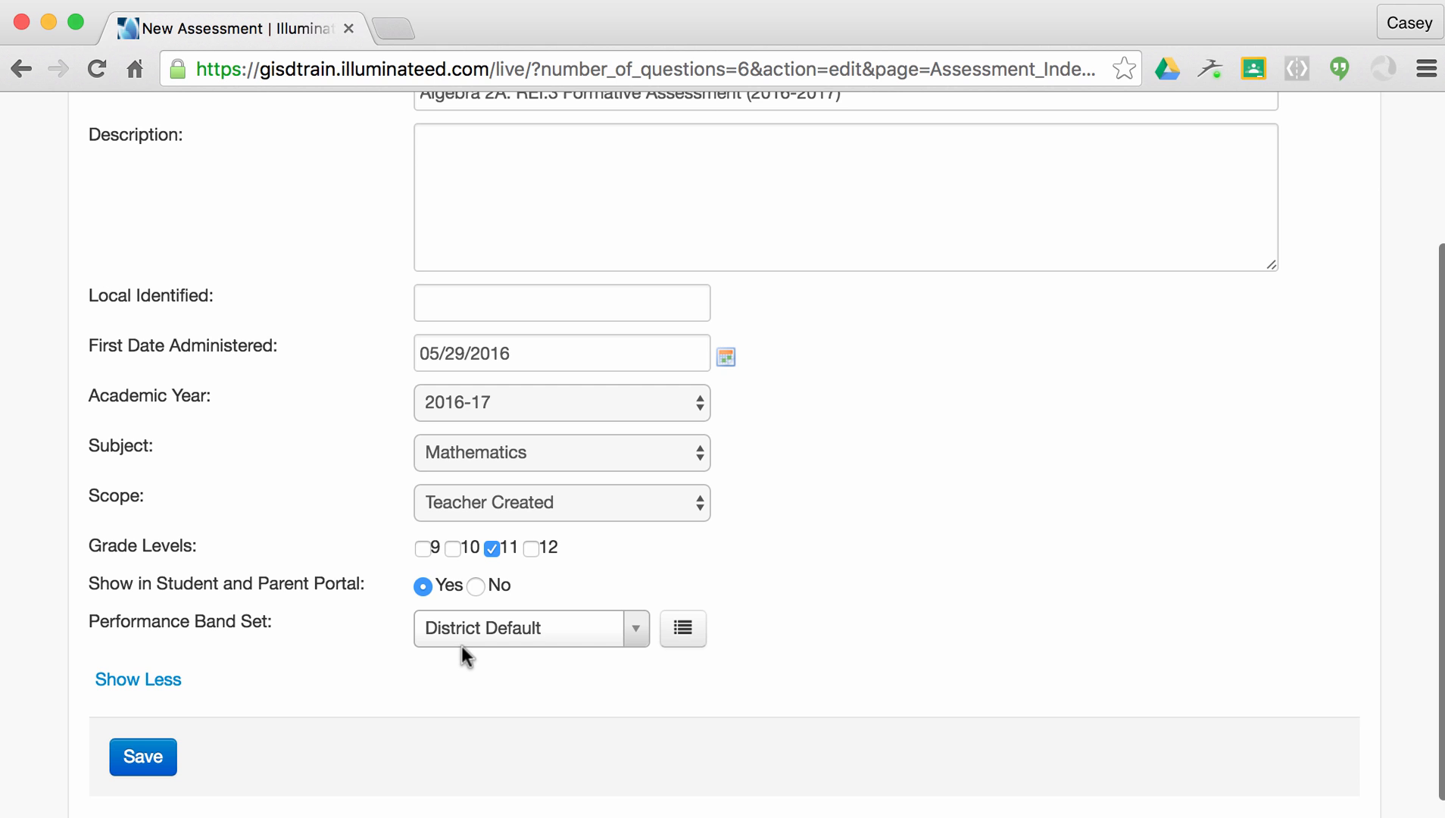
click(155, 755)
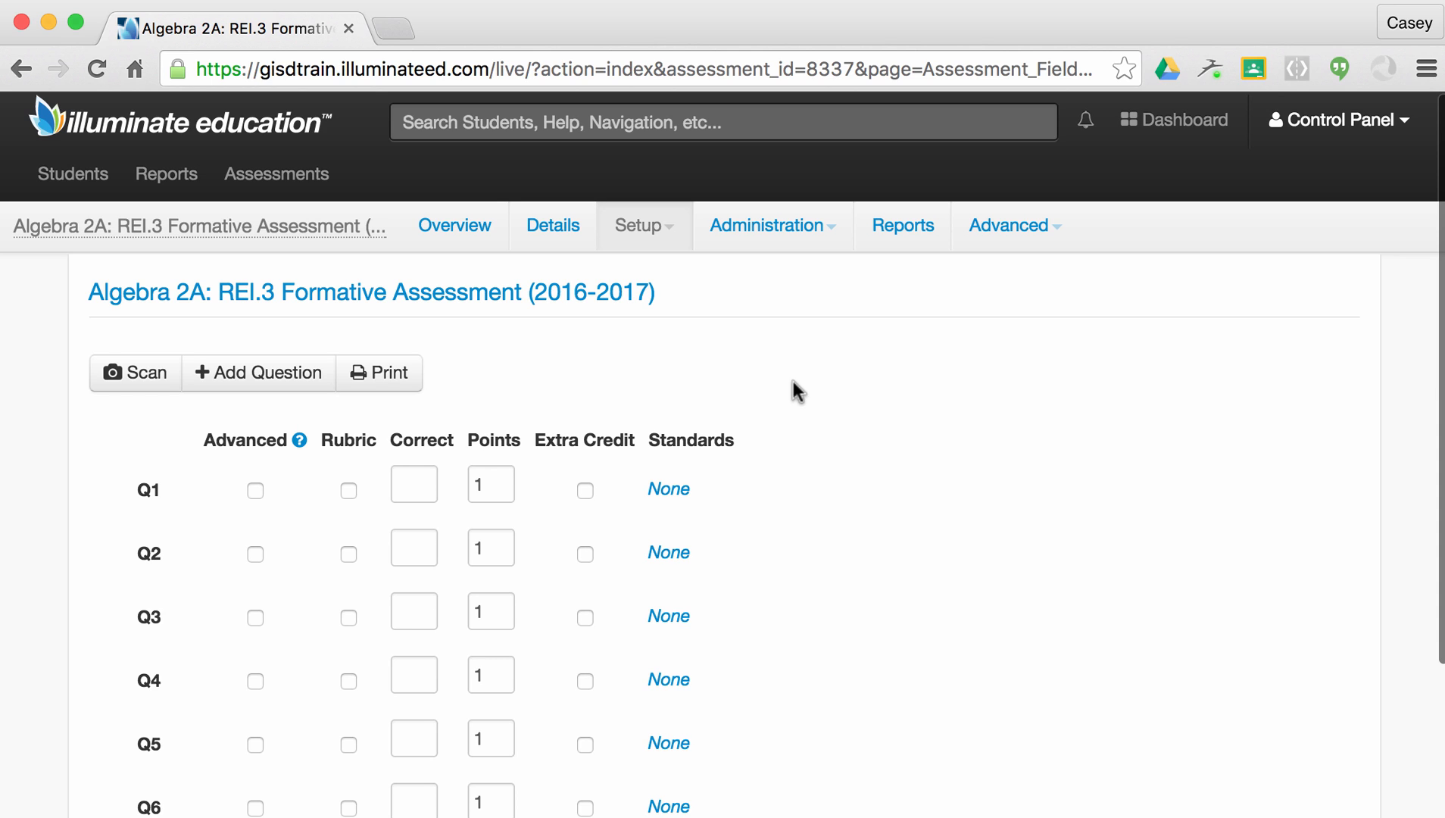
Enter answers C, ABD and CD for Q1–Q3, and set Q4 to 1 with rubric scoring.
click(414, 482)
text(C)
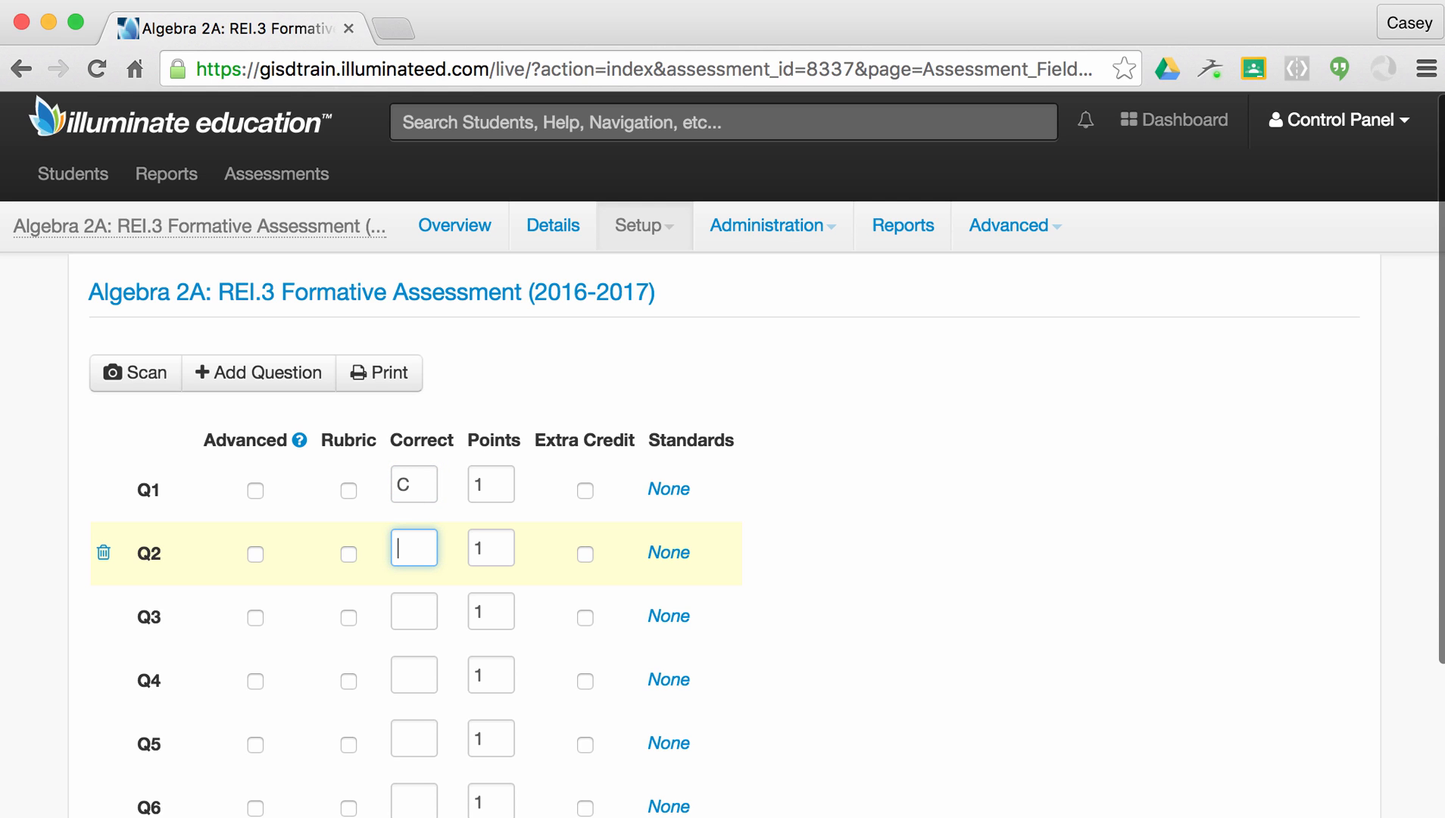
text(ABD)
click(409, 602)
text(CD)
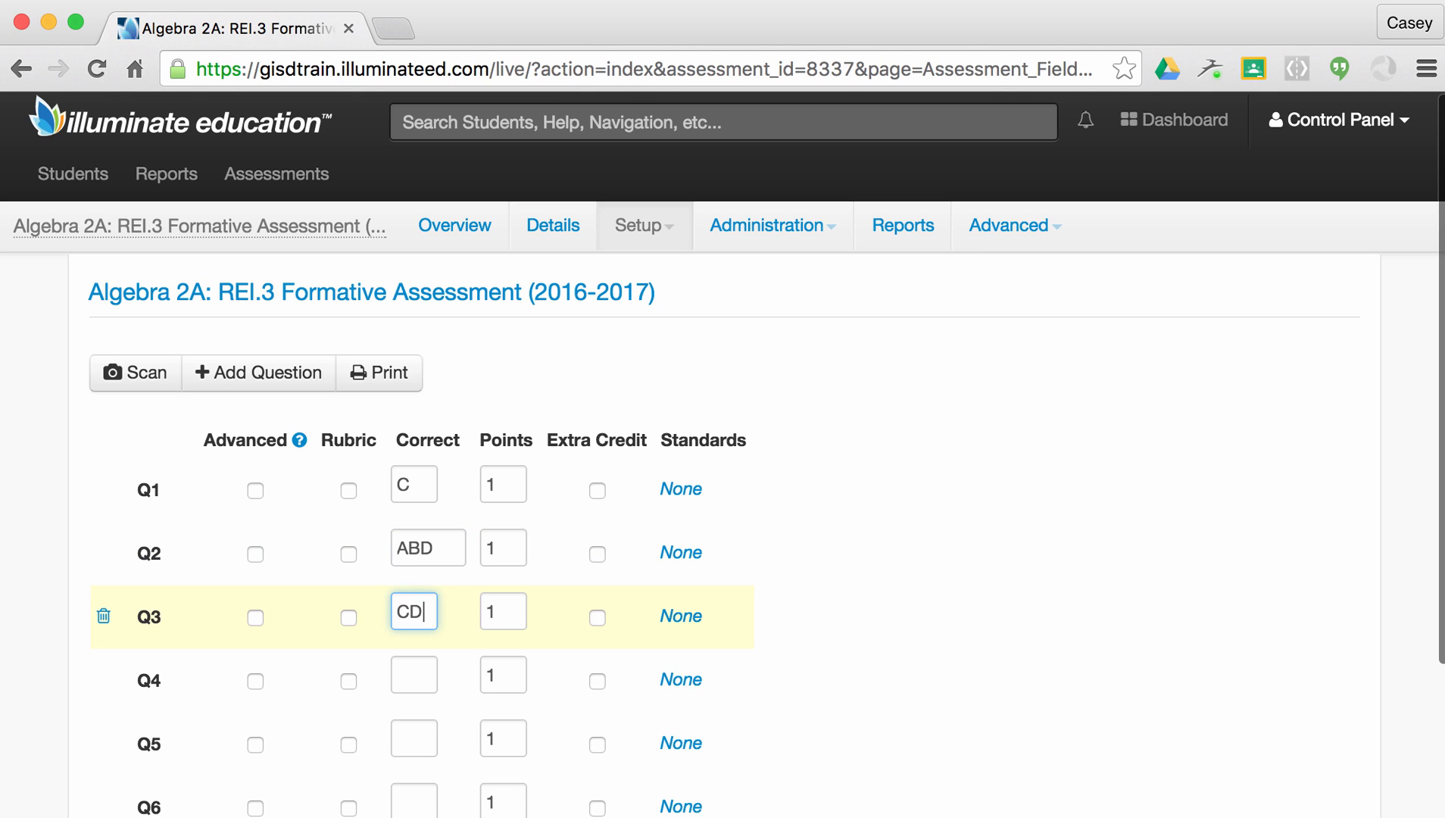
click(410, 670)
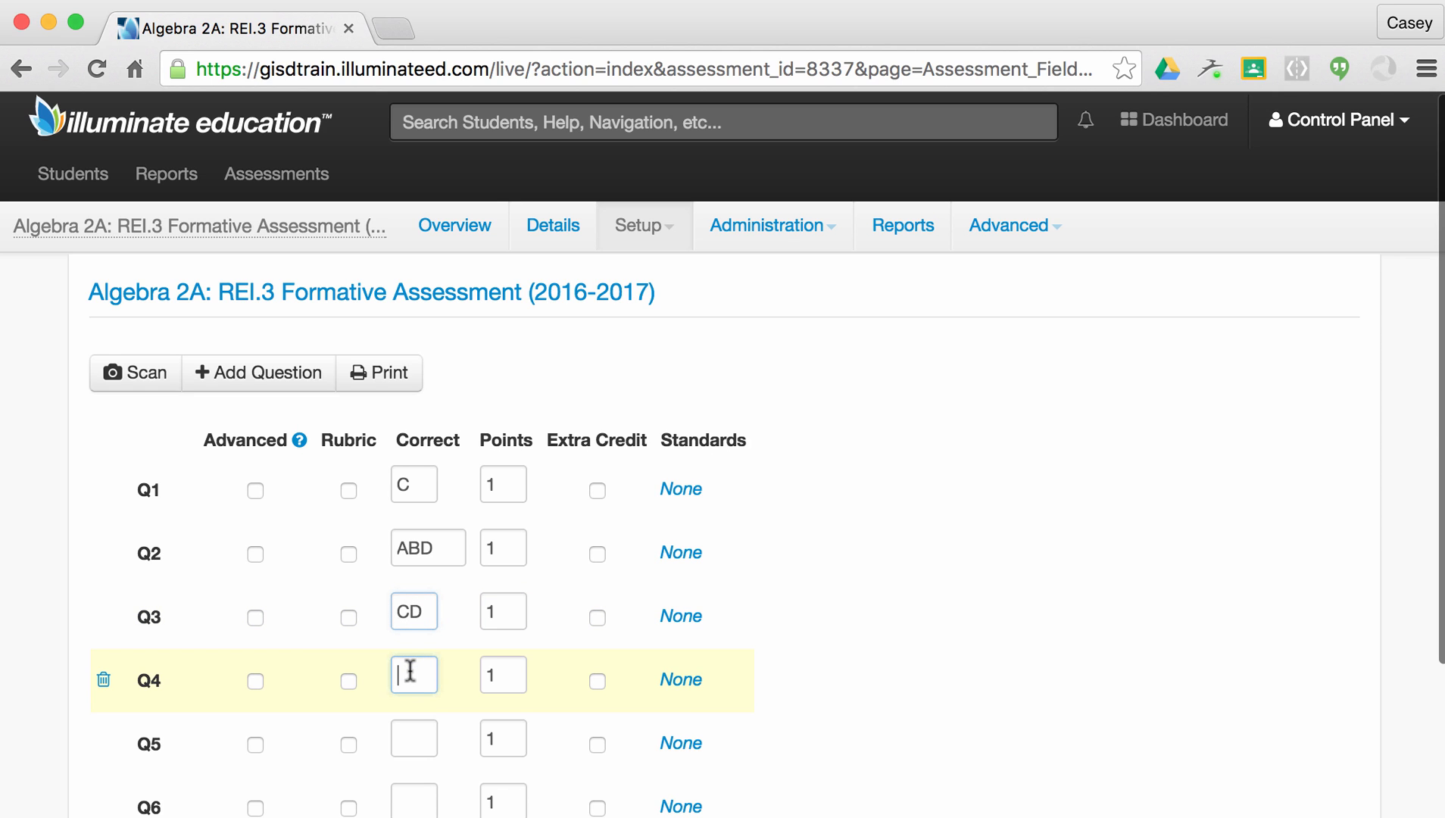
text(1)
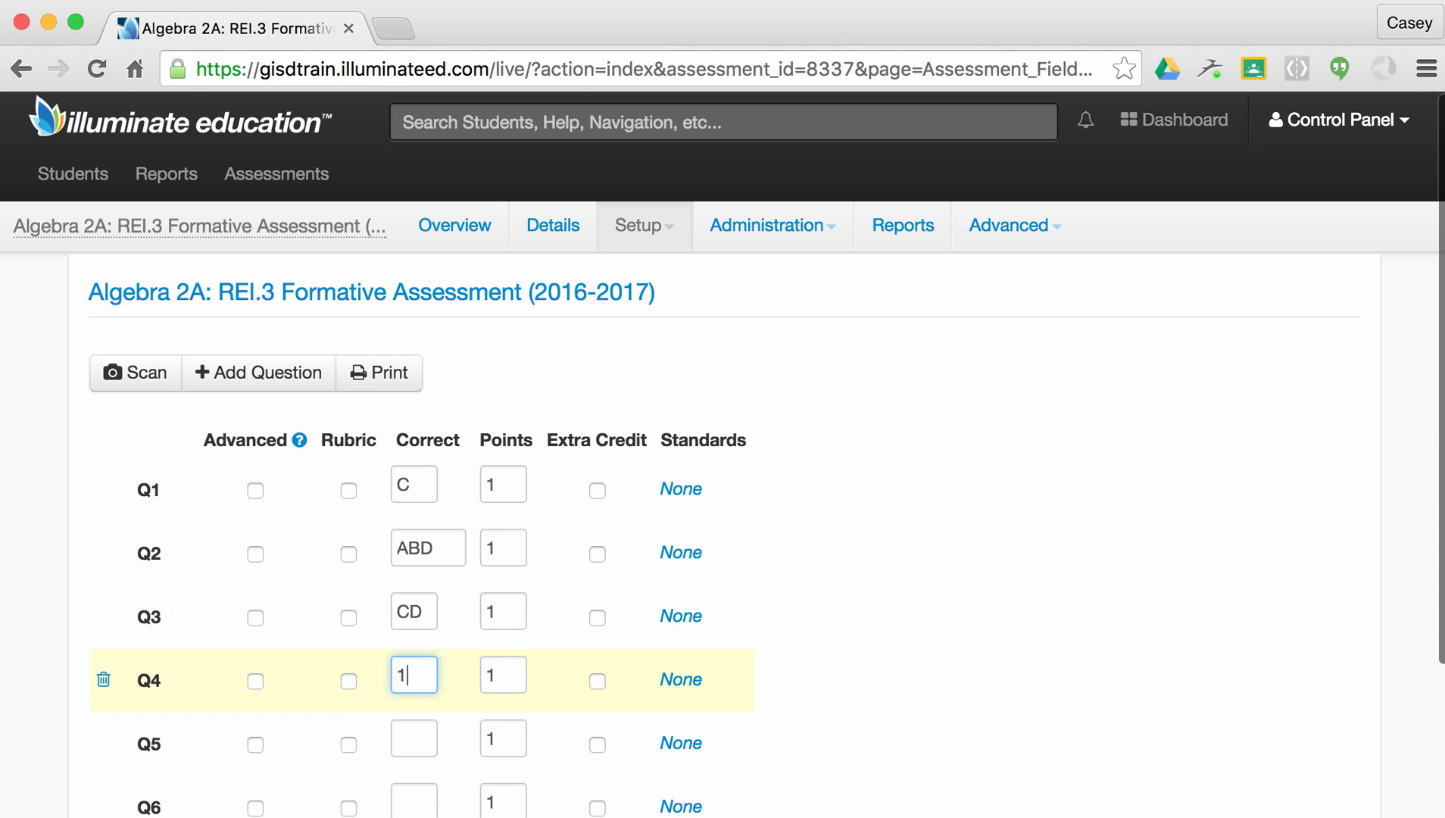
click(350, 681)
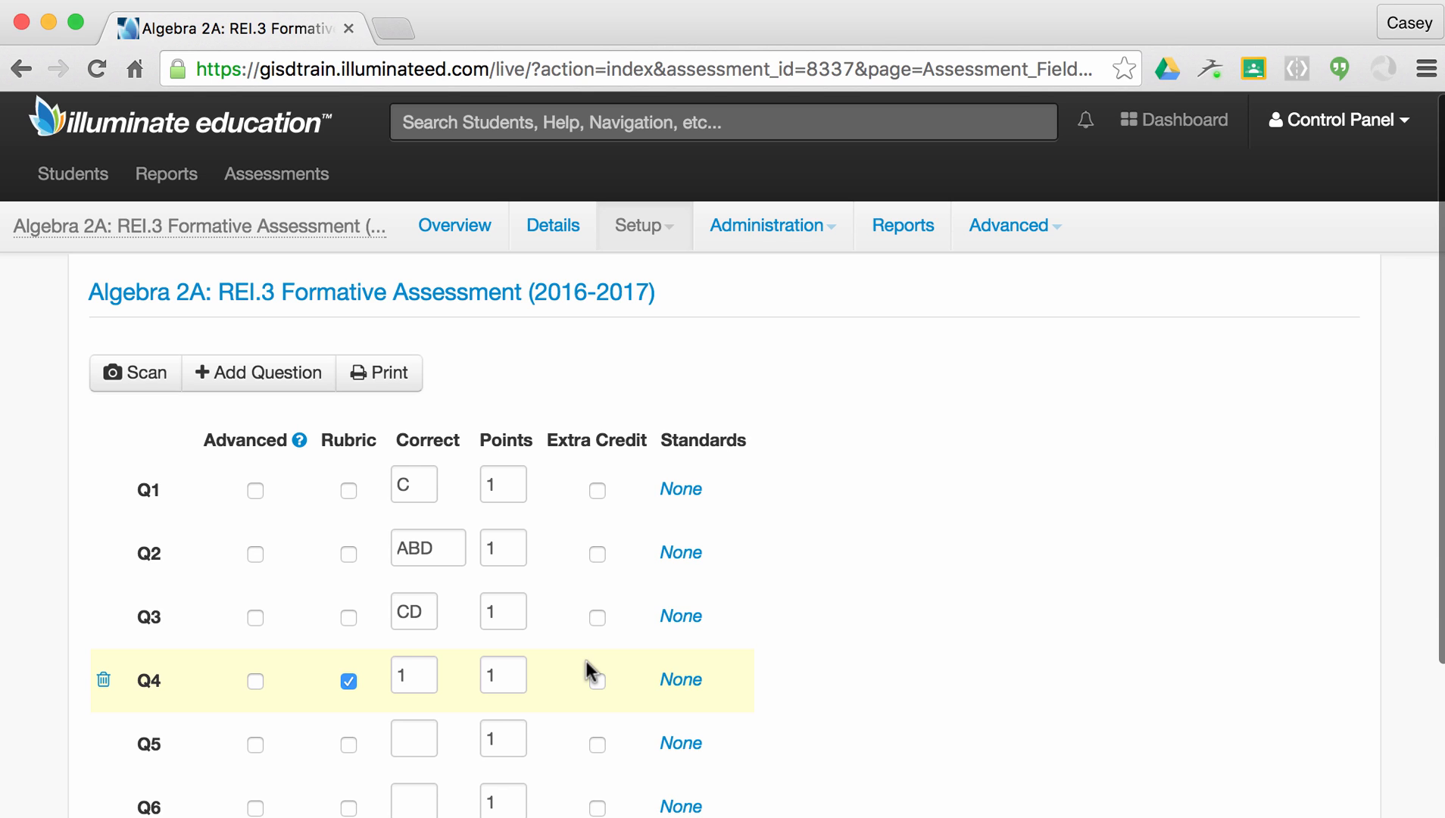
Enter ABD for Q5, set Q6 to 1 with rubric scoring, and save the answer key.
scroll(578, 665, down, 2)
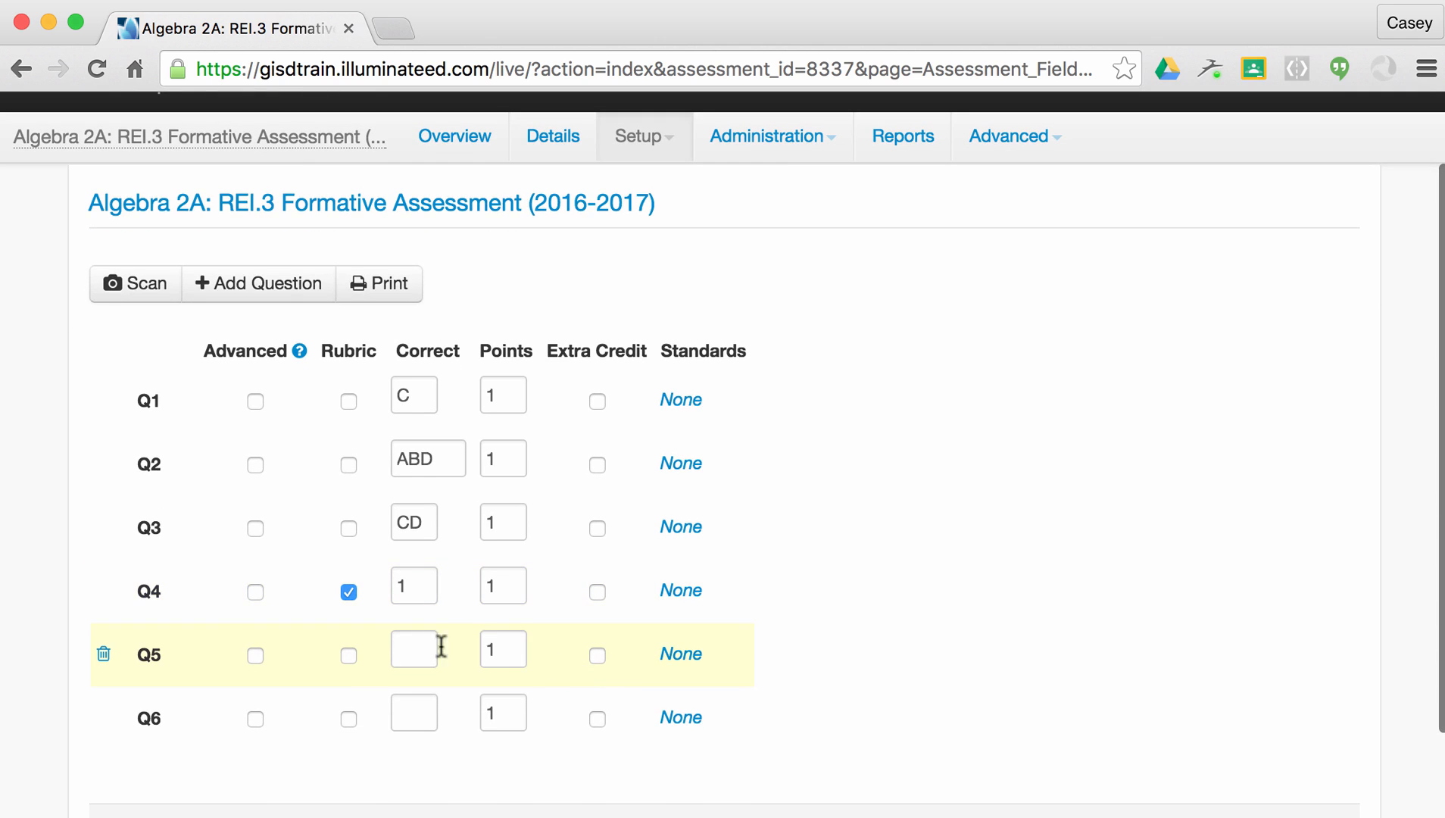
click(412, 645)
text(ABD)
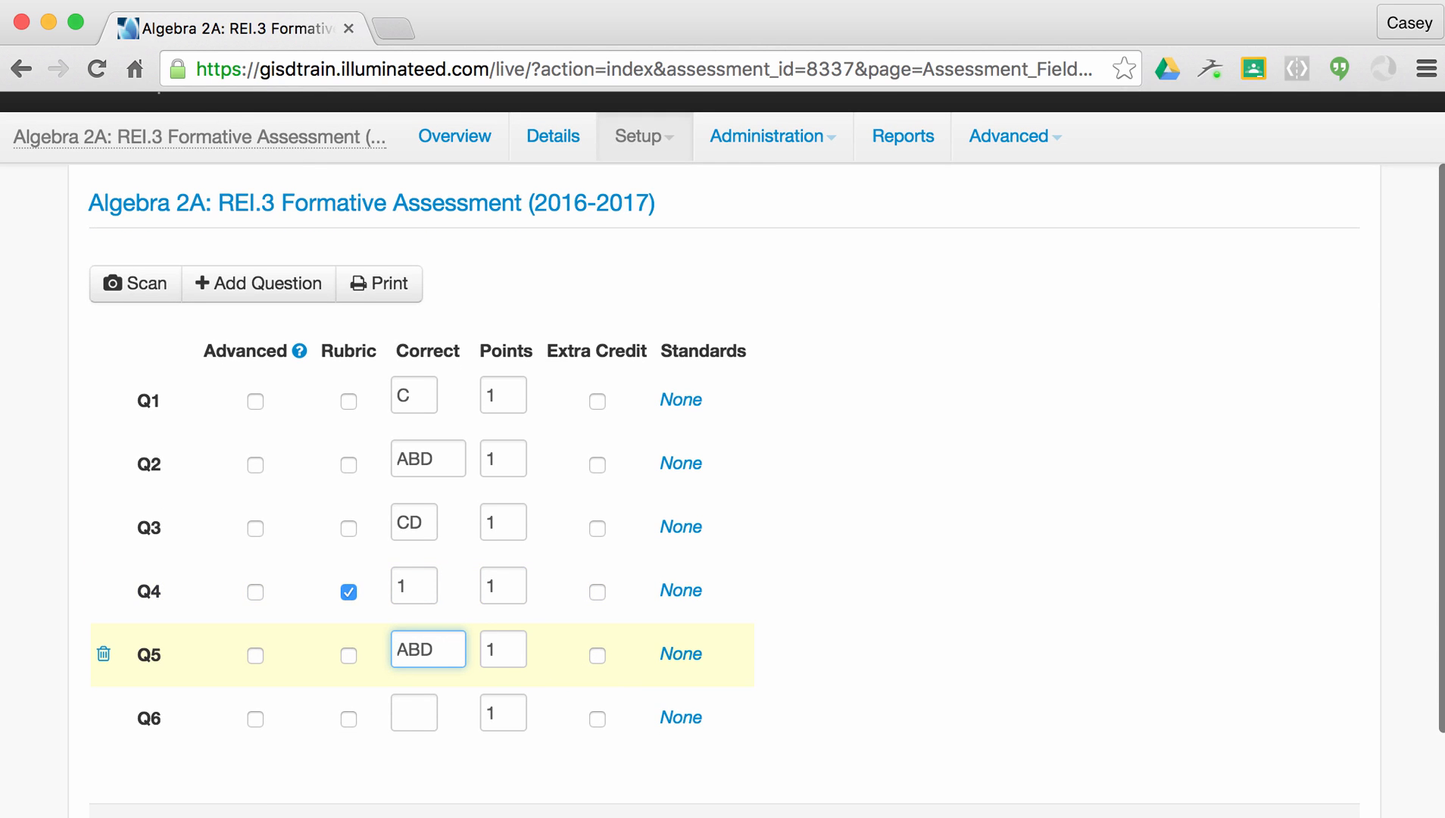
click(415, 712)
text(1)
click(348, 718)
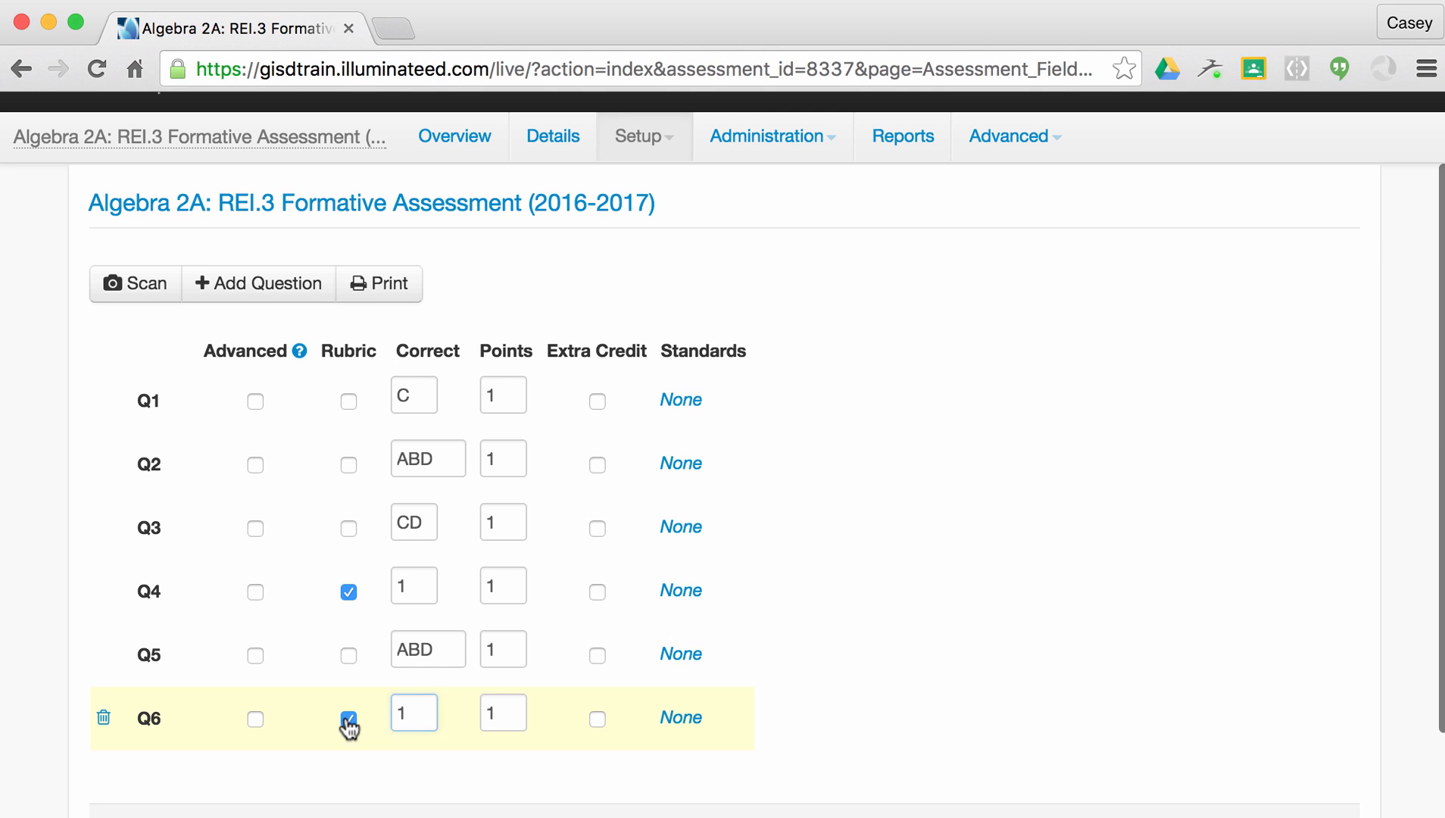
scroll(902, 556, down, 3)
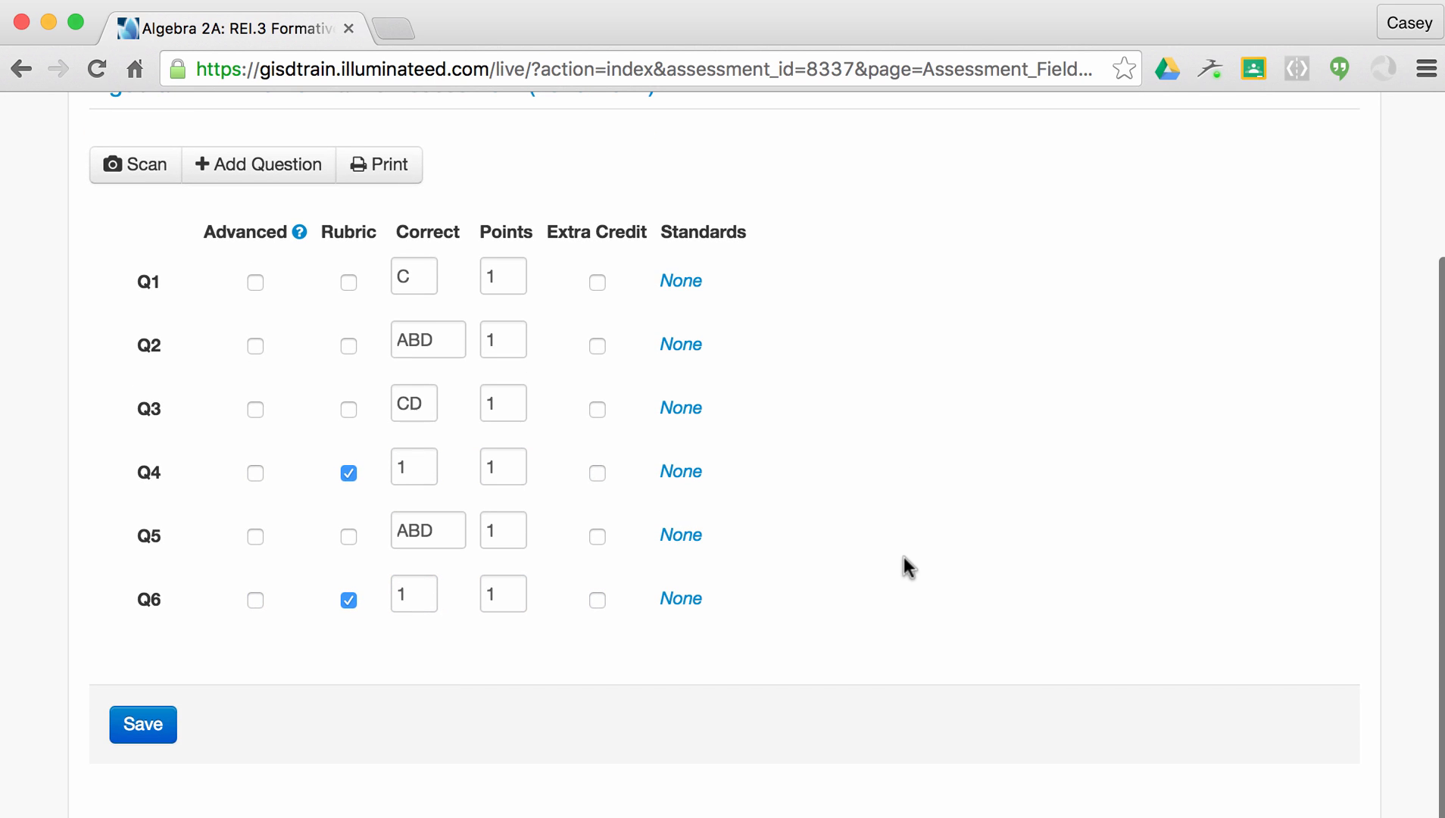
click(159, 736)
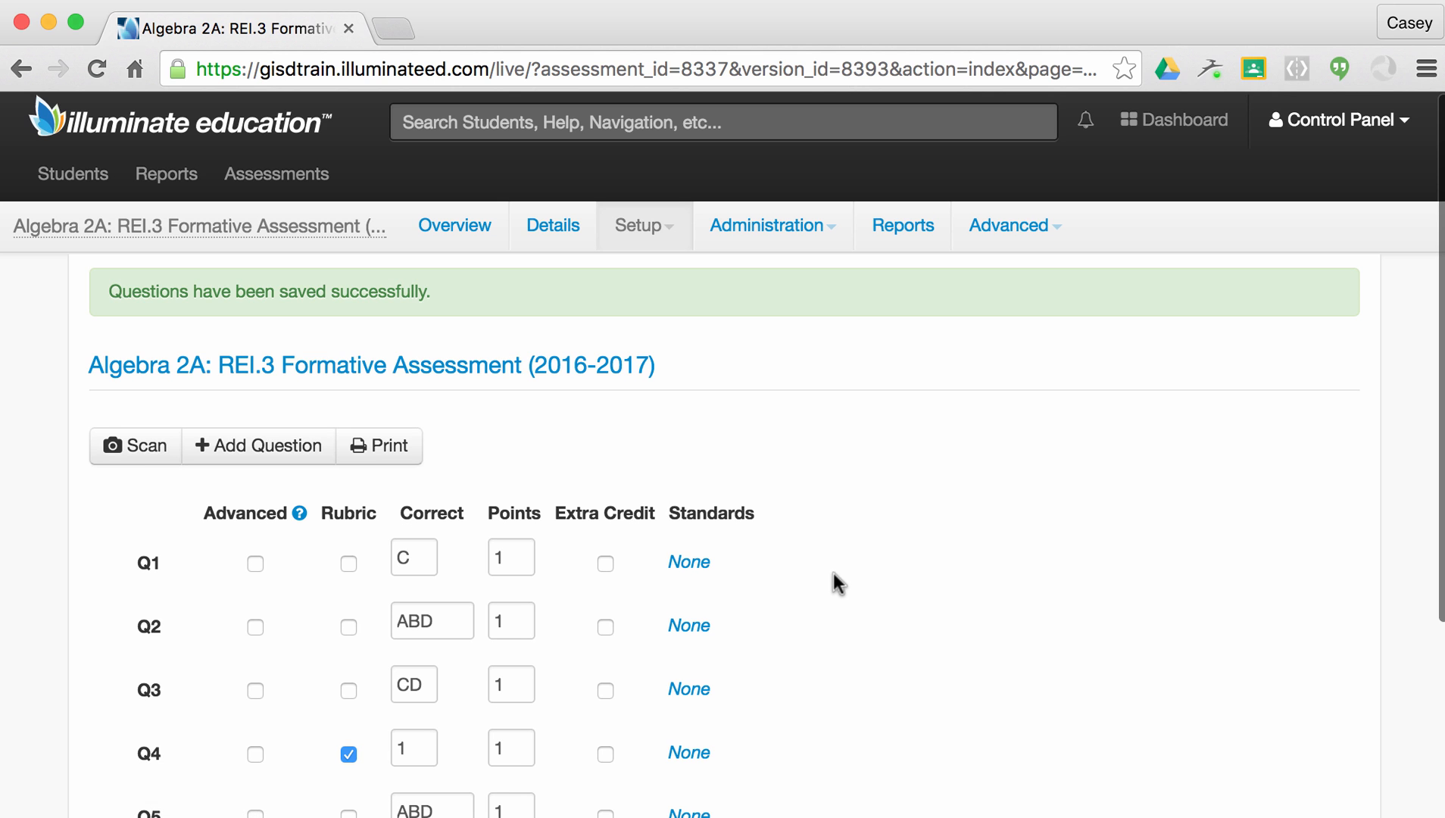
Return to the top of the page and open the Setup dropdown.
scroll(847, 493, down, 5)
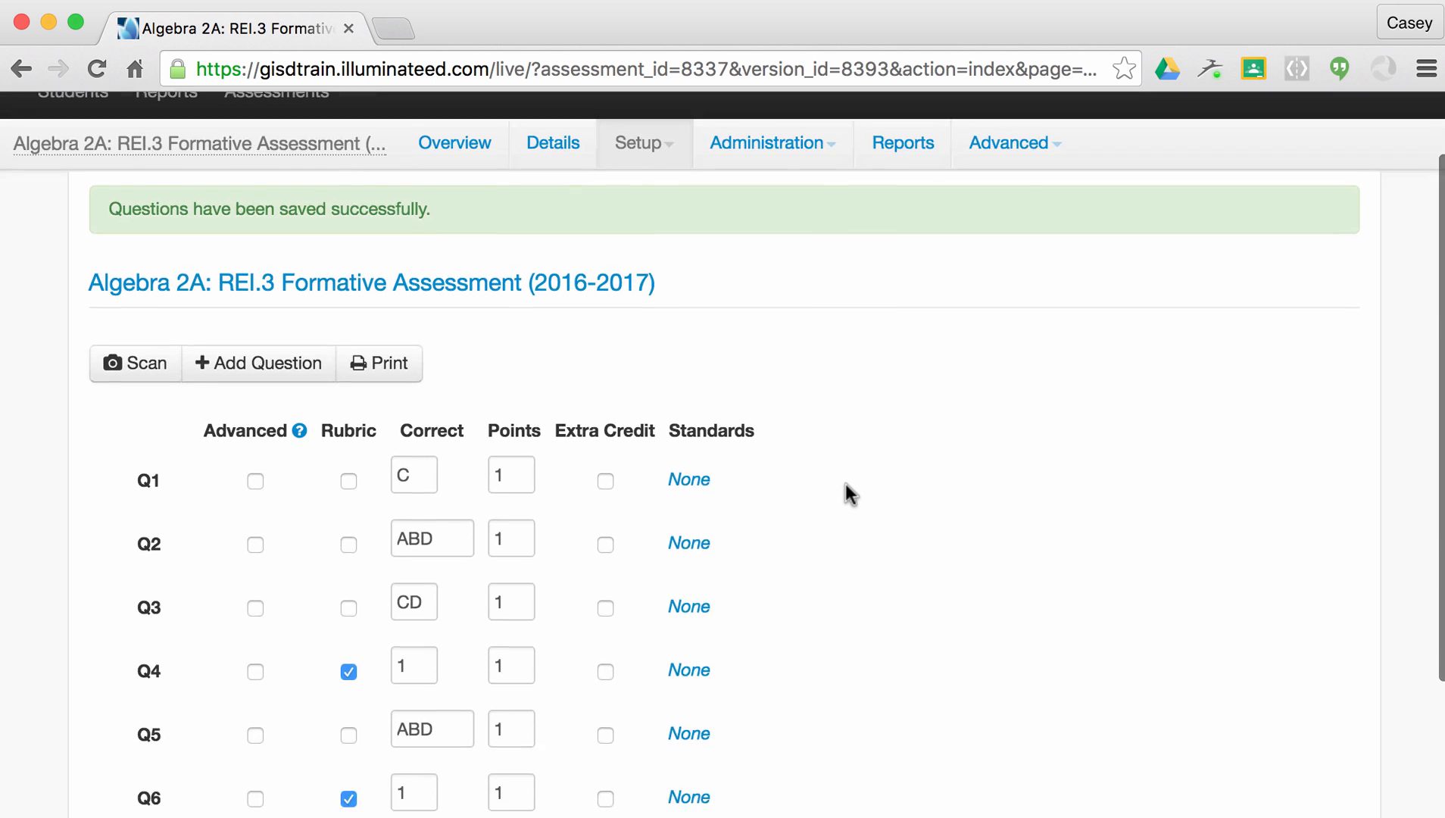
scroll(849, 492, up, 2)
scroll(846, 489, up, 2)
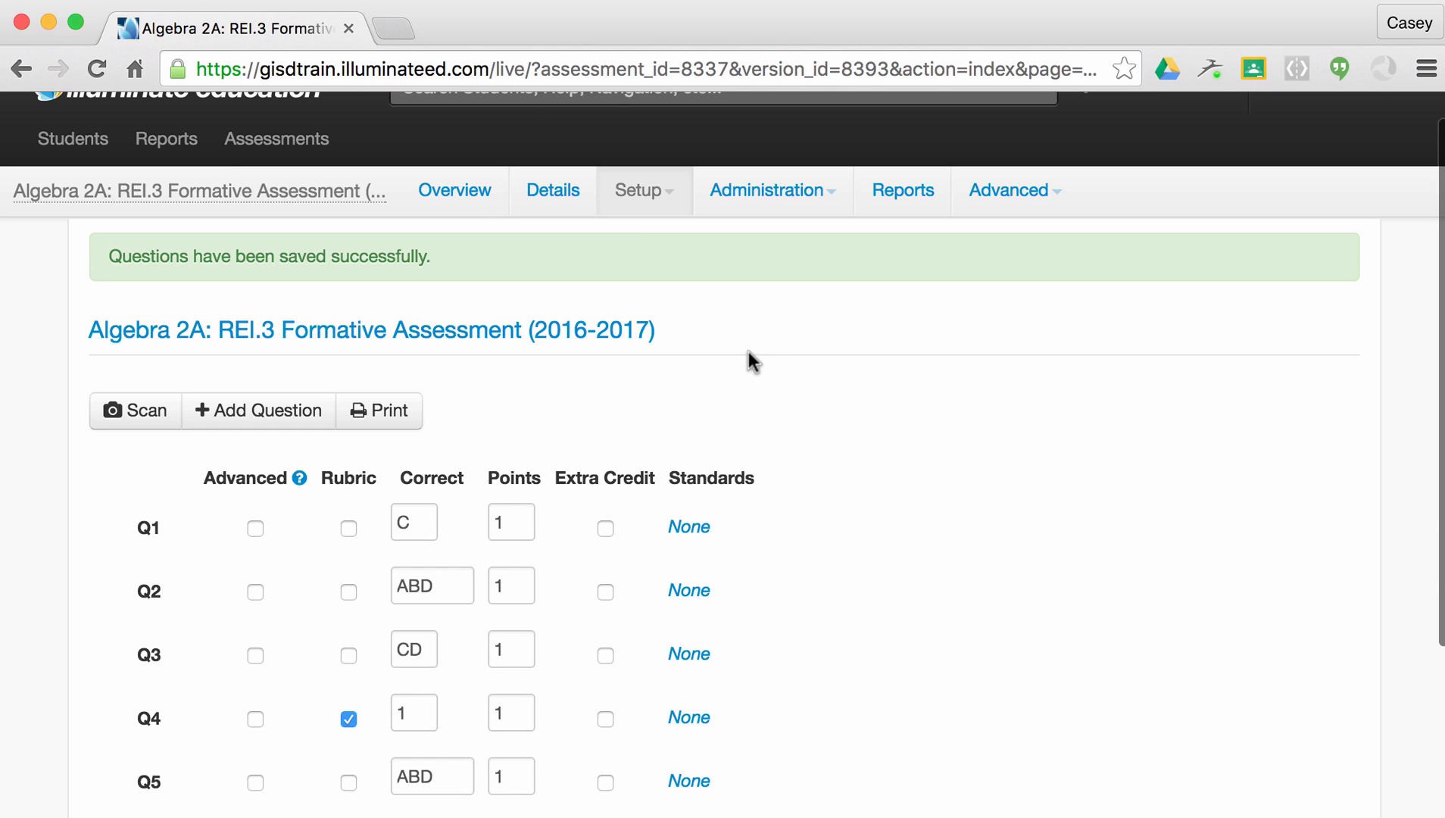
click(666, 196)
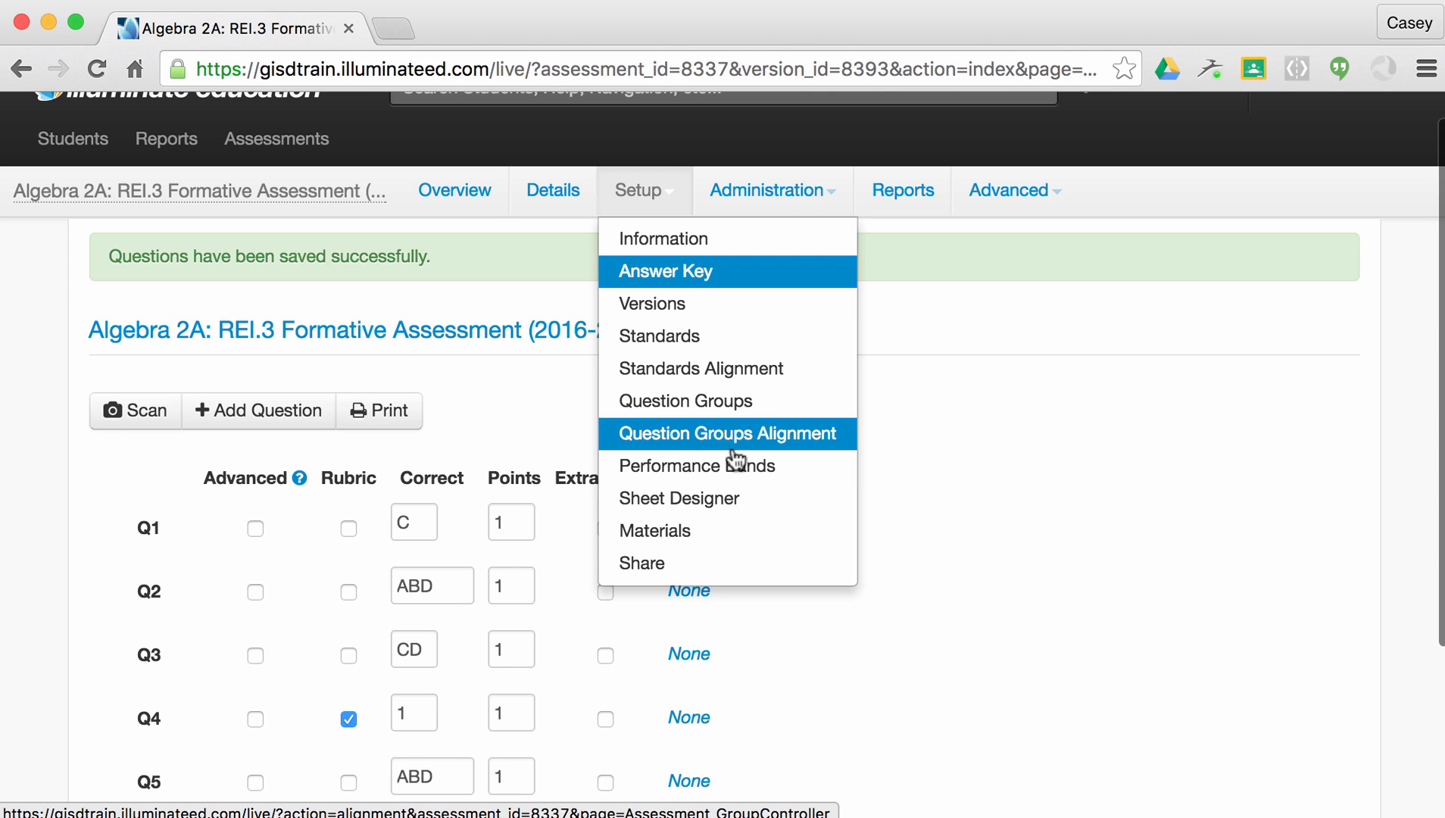
Upload the PDF Algebra2AA.REI.3FormativeAssessment_(1) on the assessment's Materials page.
click(735, 538)
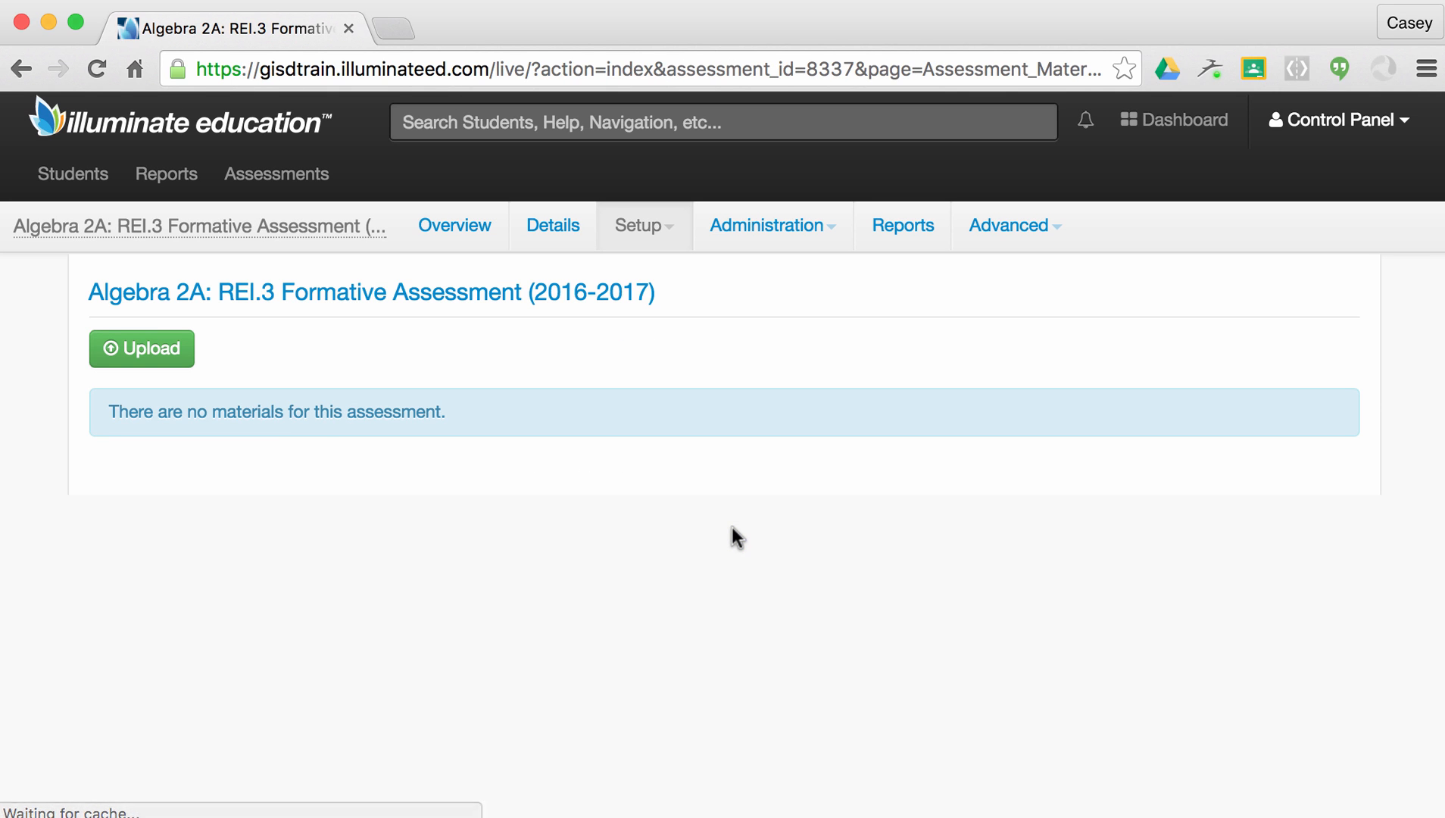
click(159, 350)
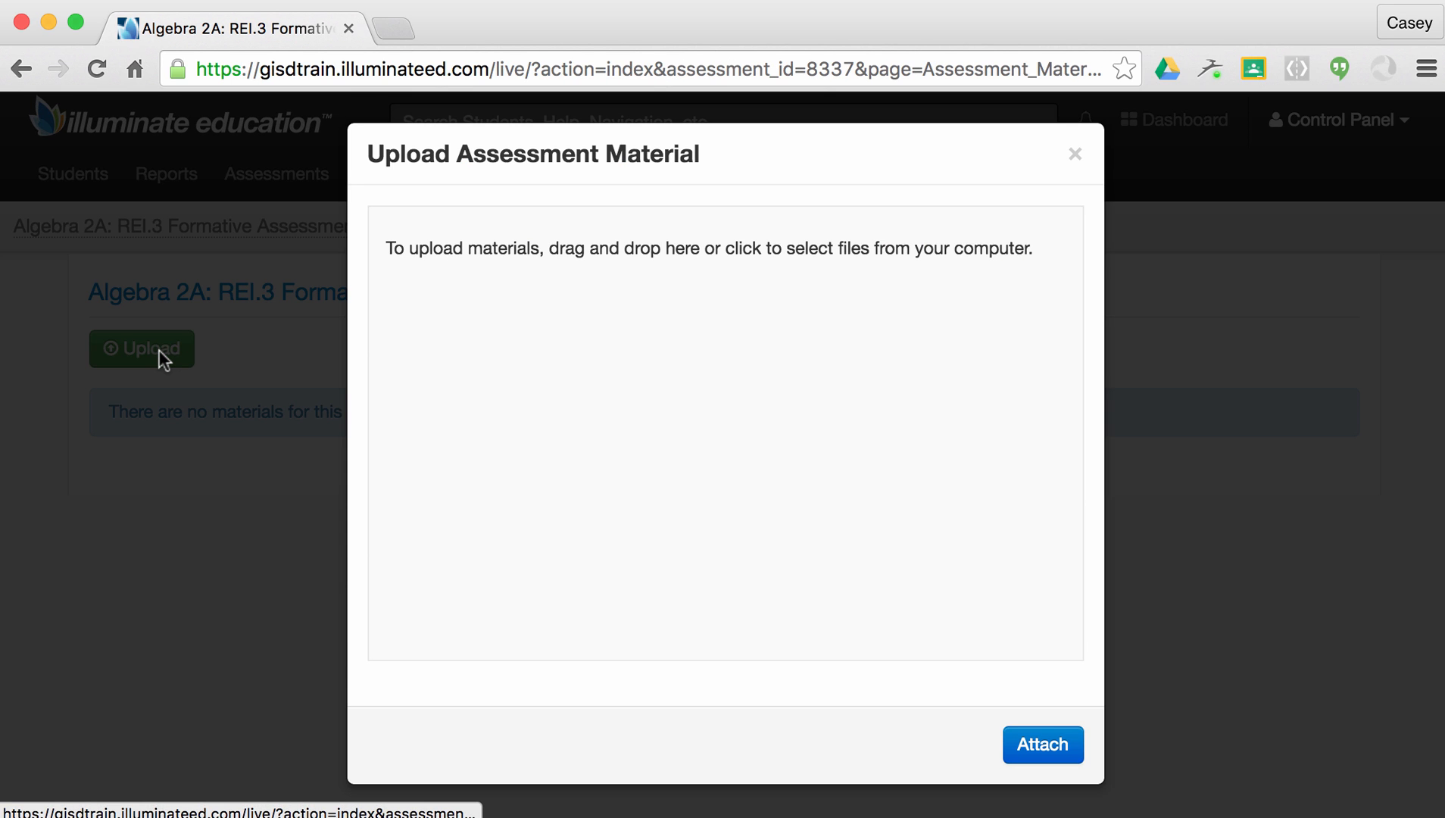
click(551, 265)
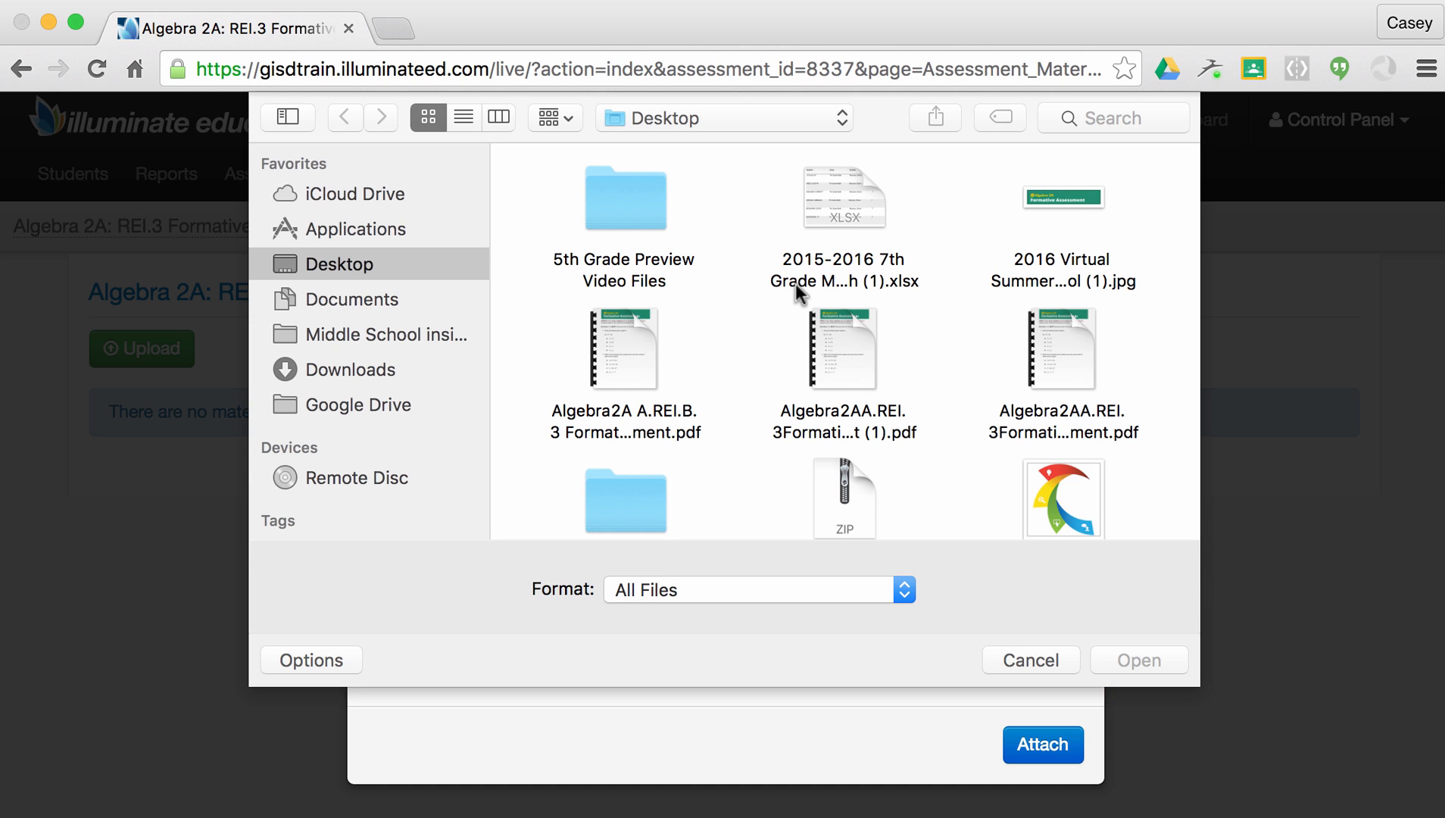
mouse_move(845, 343)
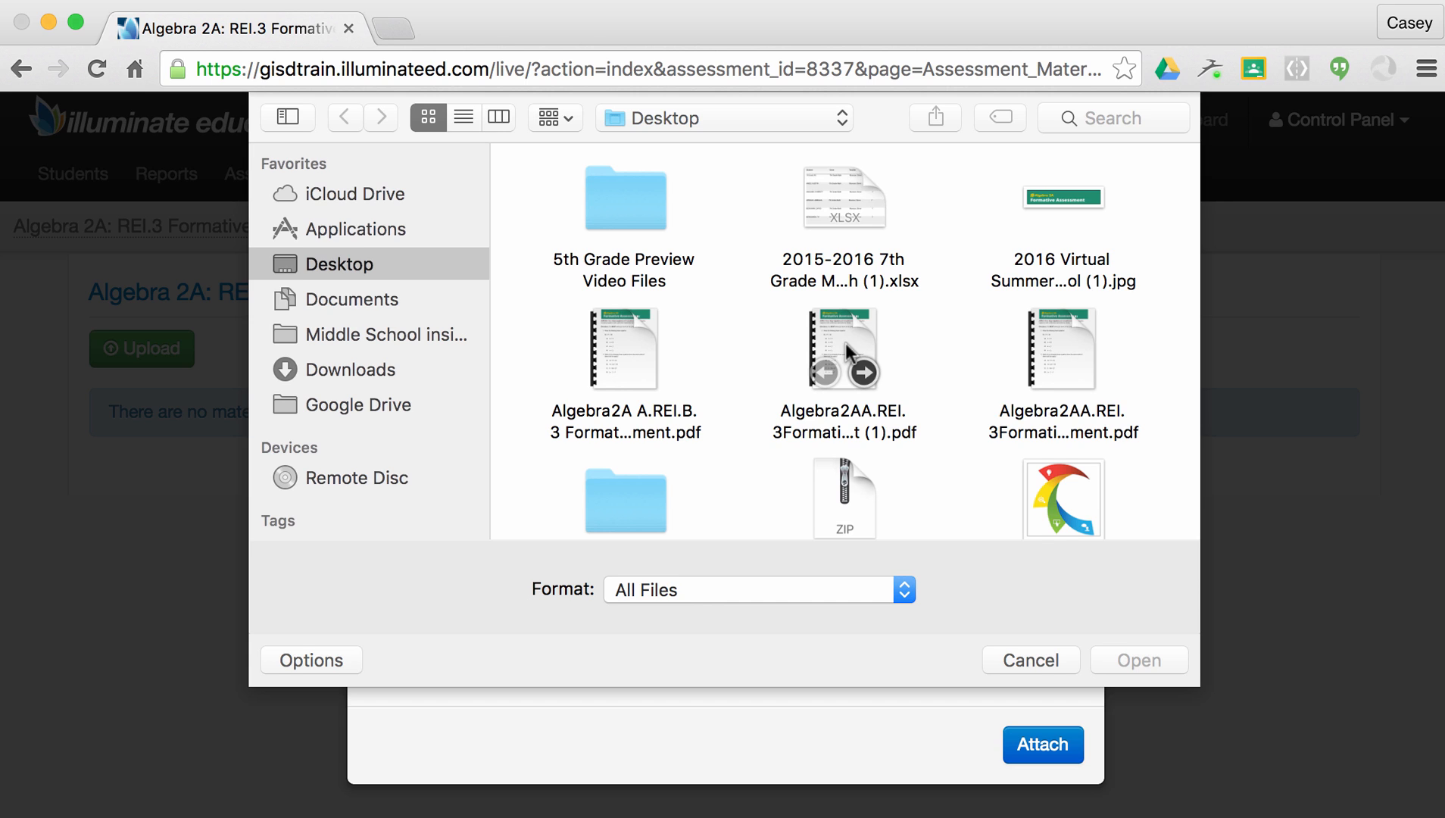
double_click(847, 350)
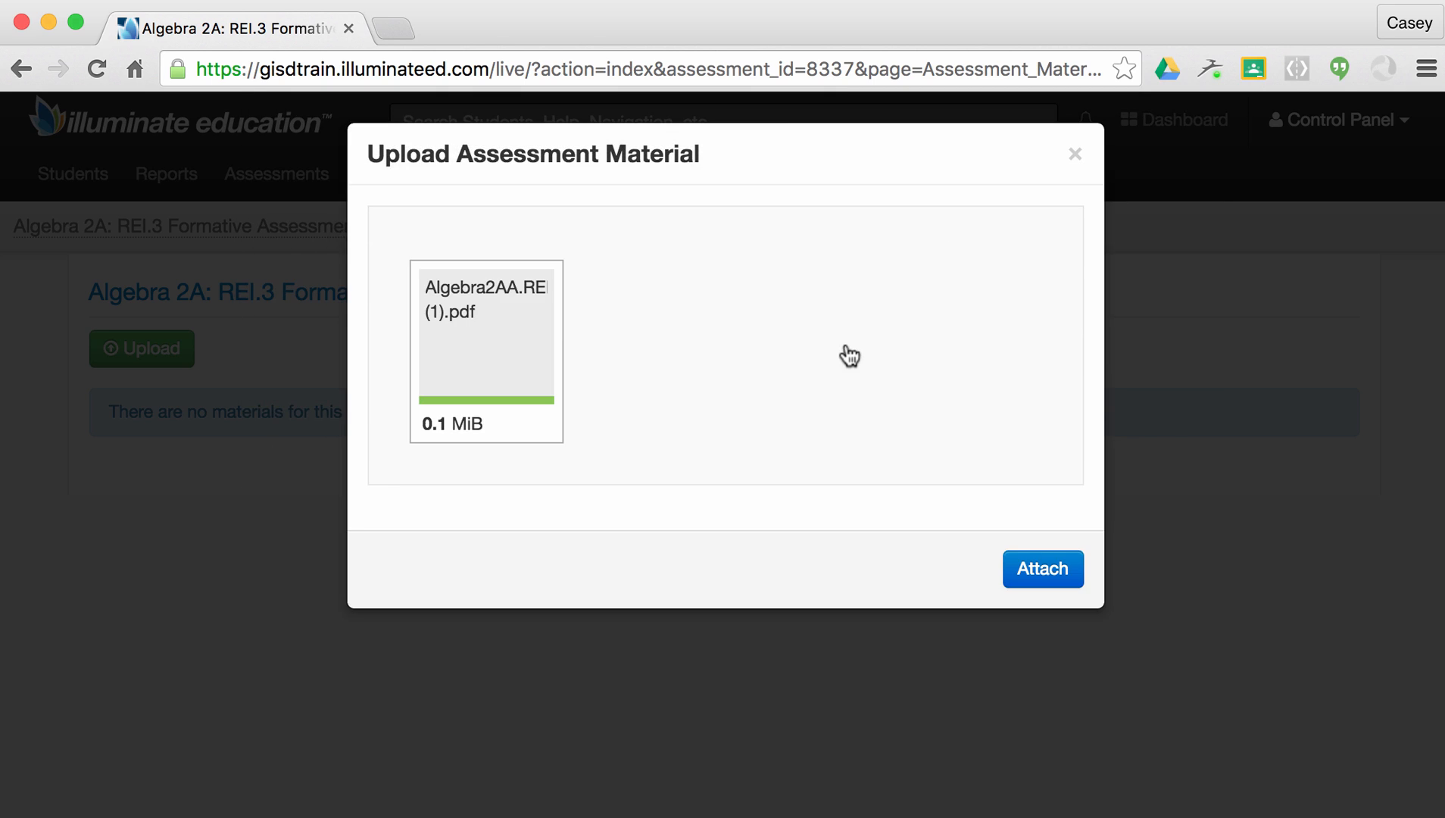
click(1039, 568)
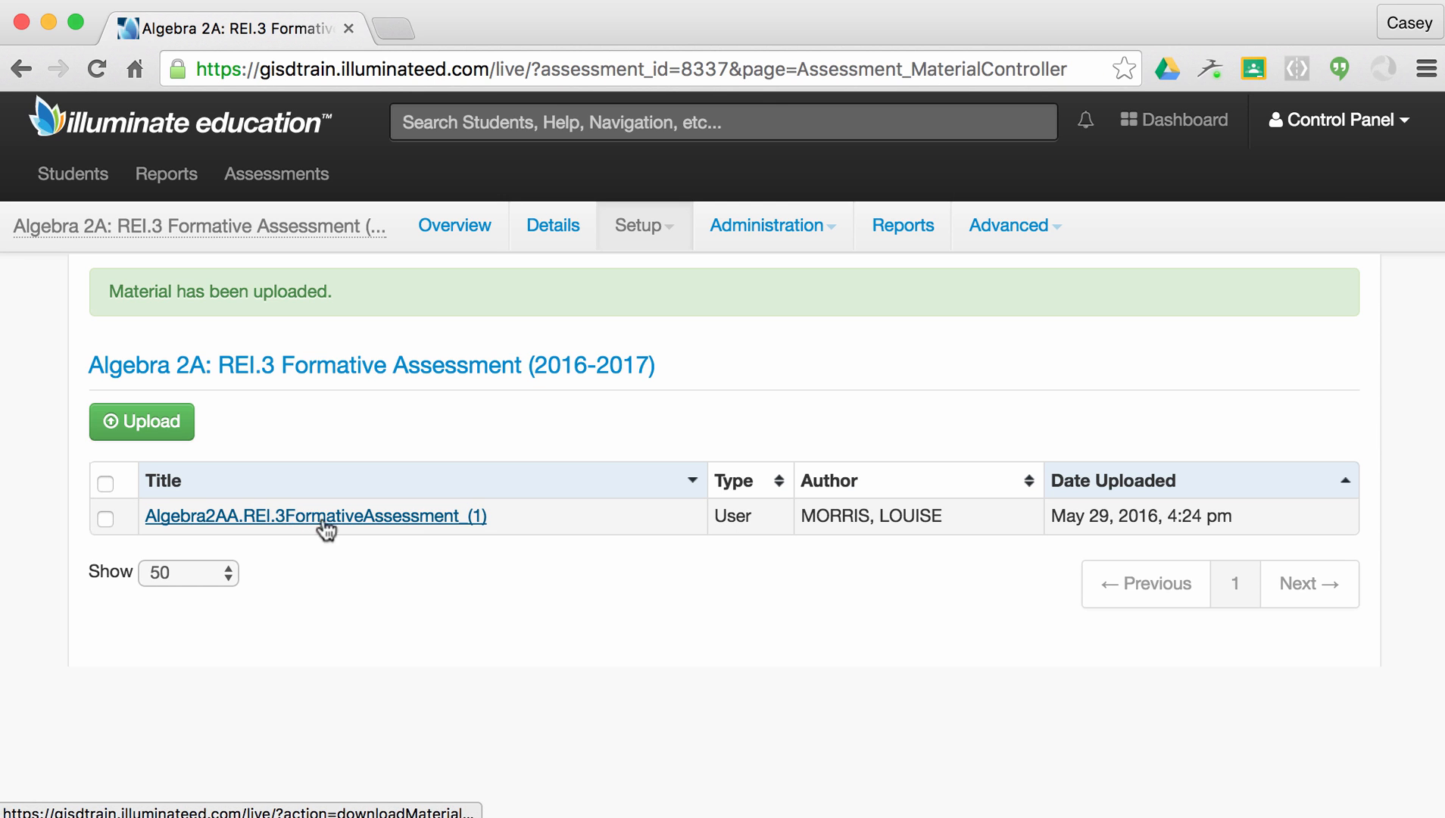
click(663, 238)
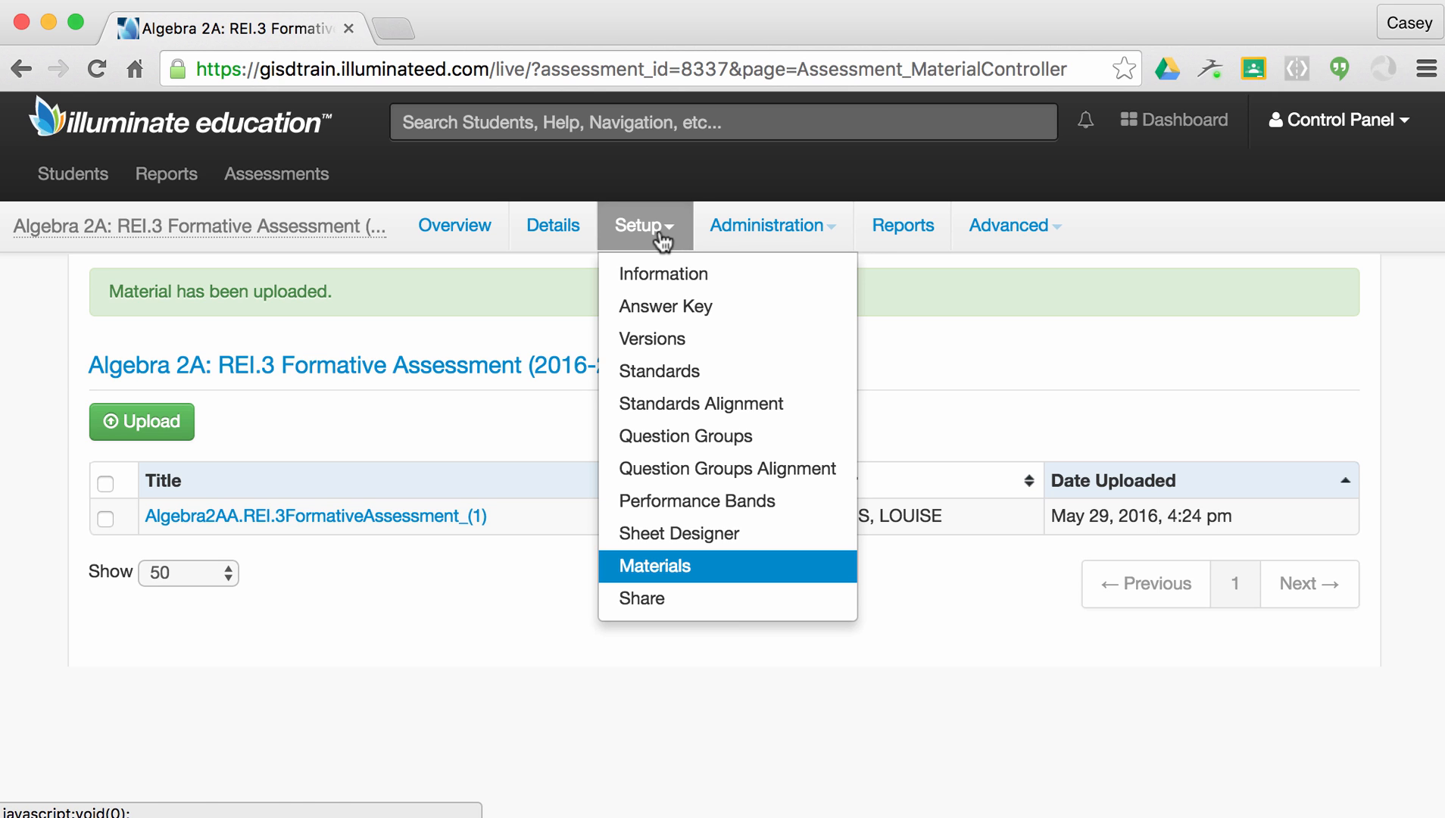
Filter the Standards page to K-12 Mathematics (2010) with grade level High School - Algebra.
click(682, 371)
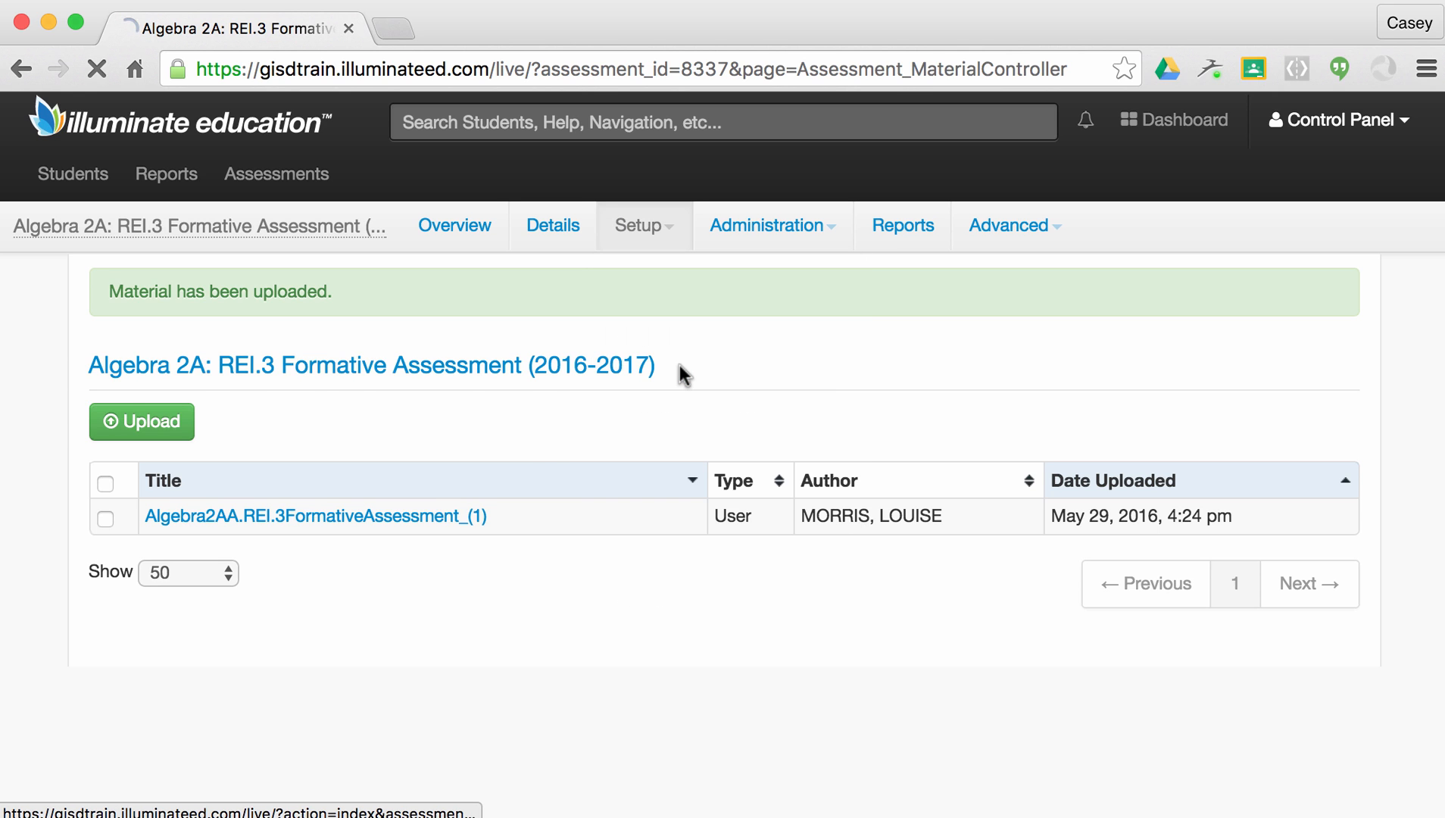
scroll(679, 364, down, 4)
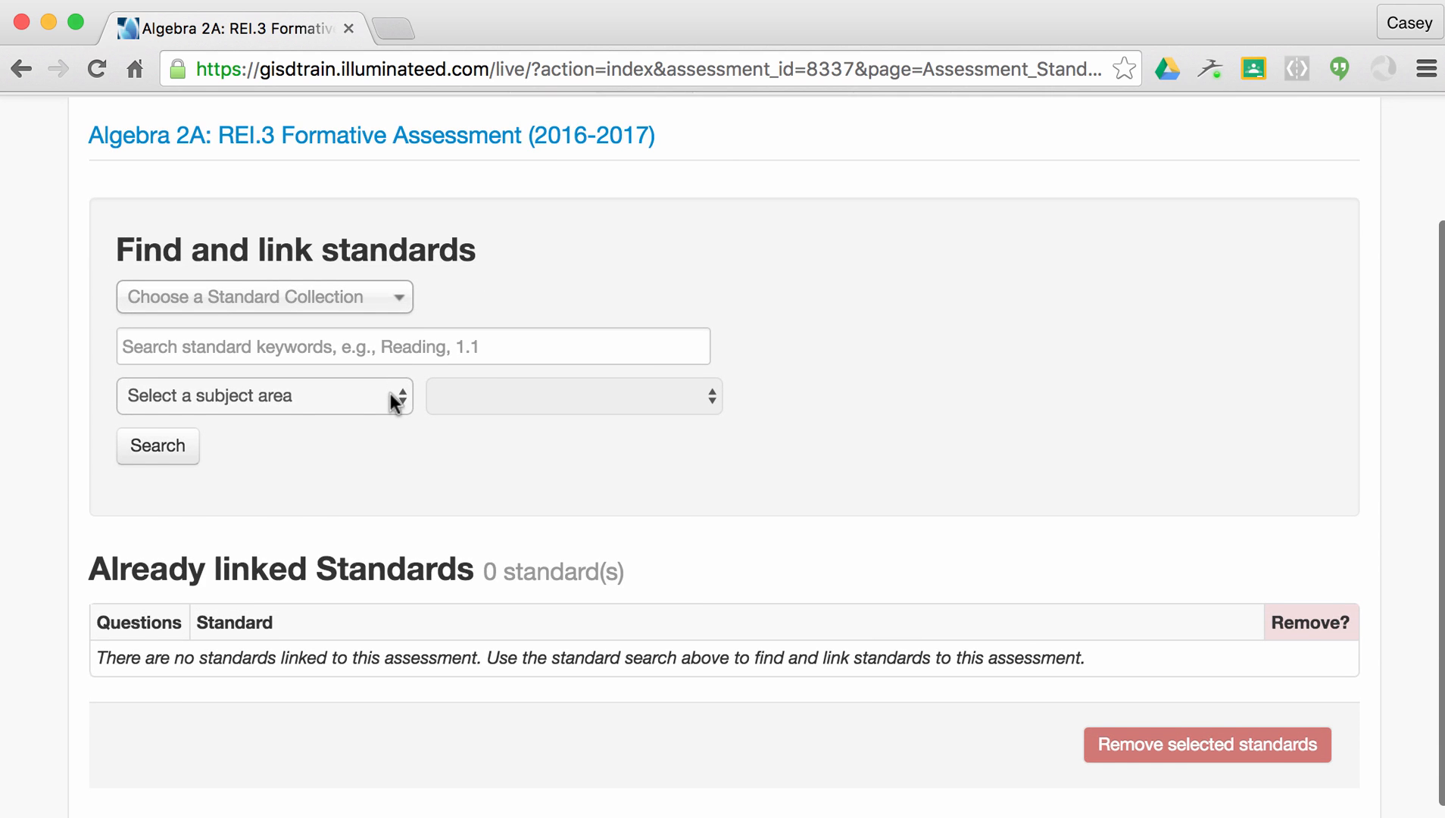
click(389, 393)
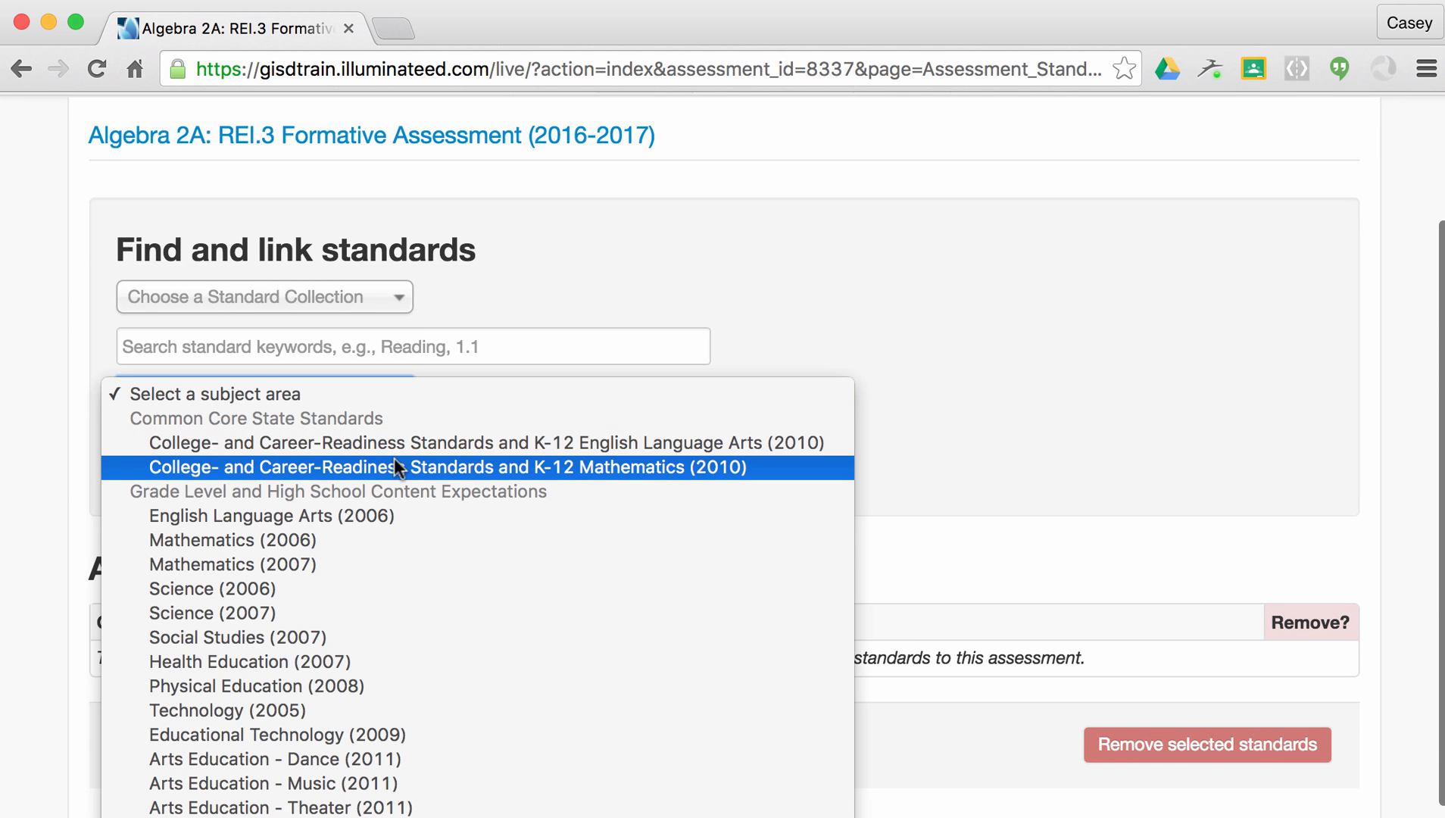
scroll(394, 467, down, 8)
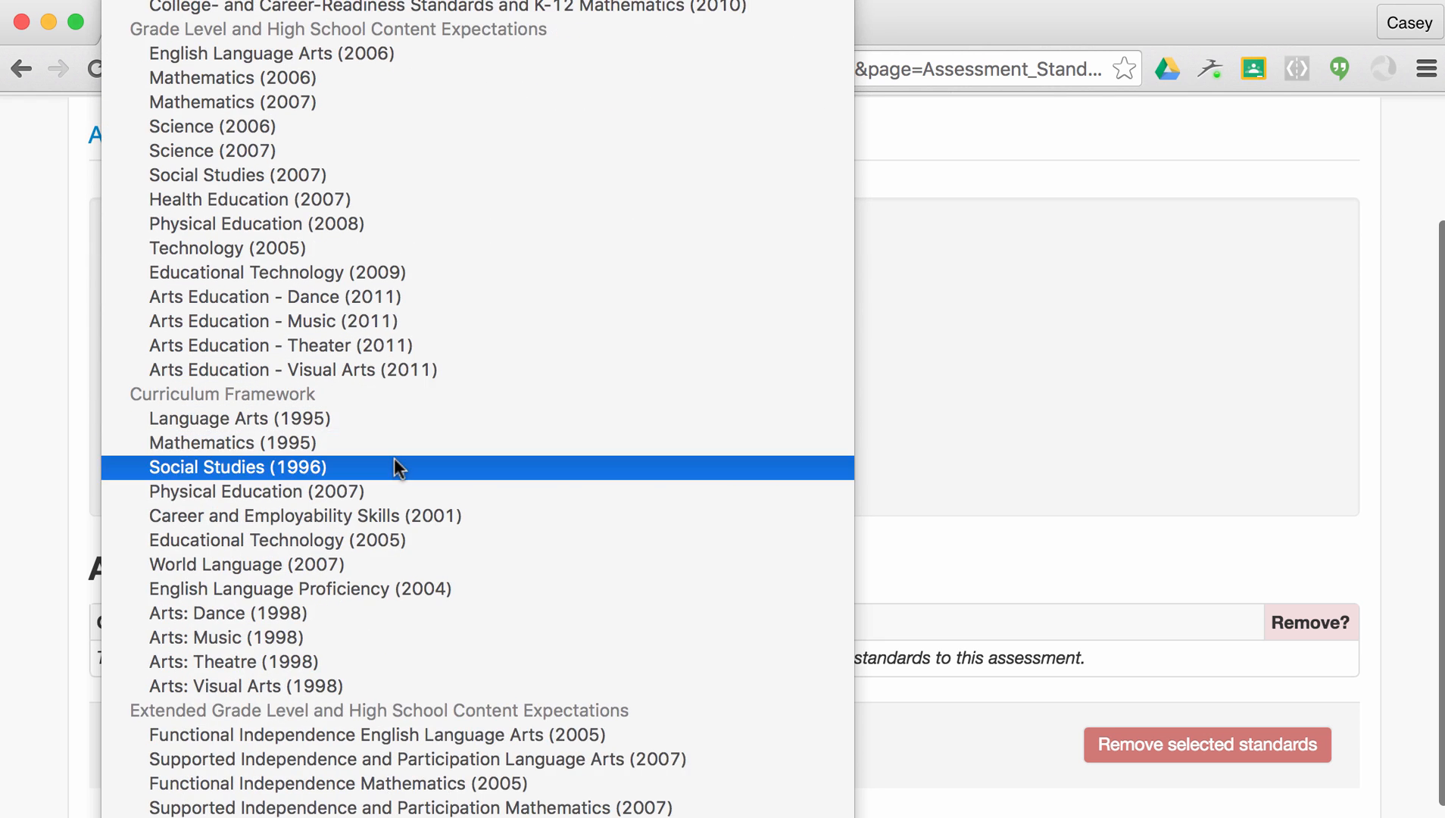
scroll(396, 467, down, 1)
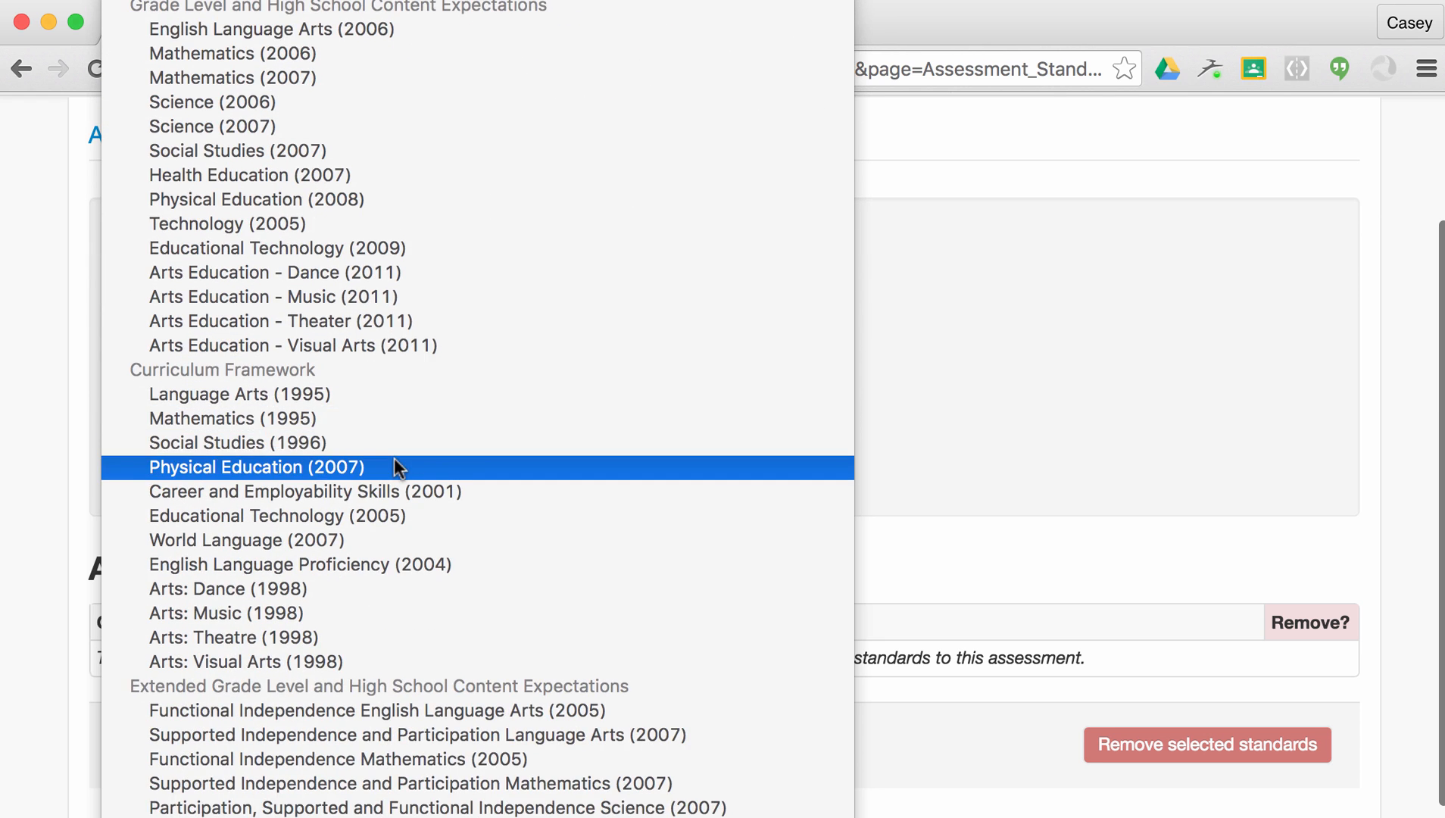
scroll(393, 467, up, 1)
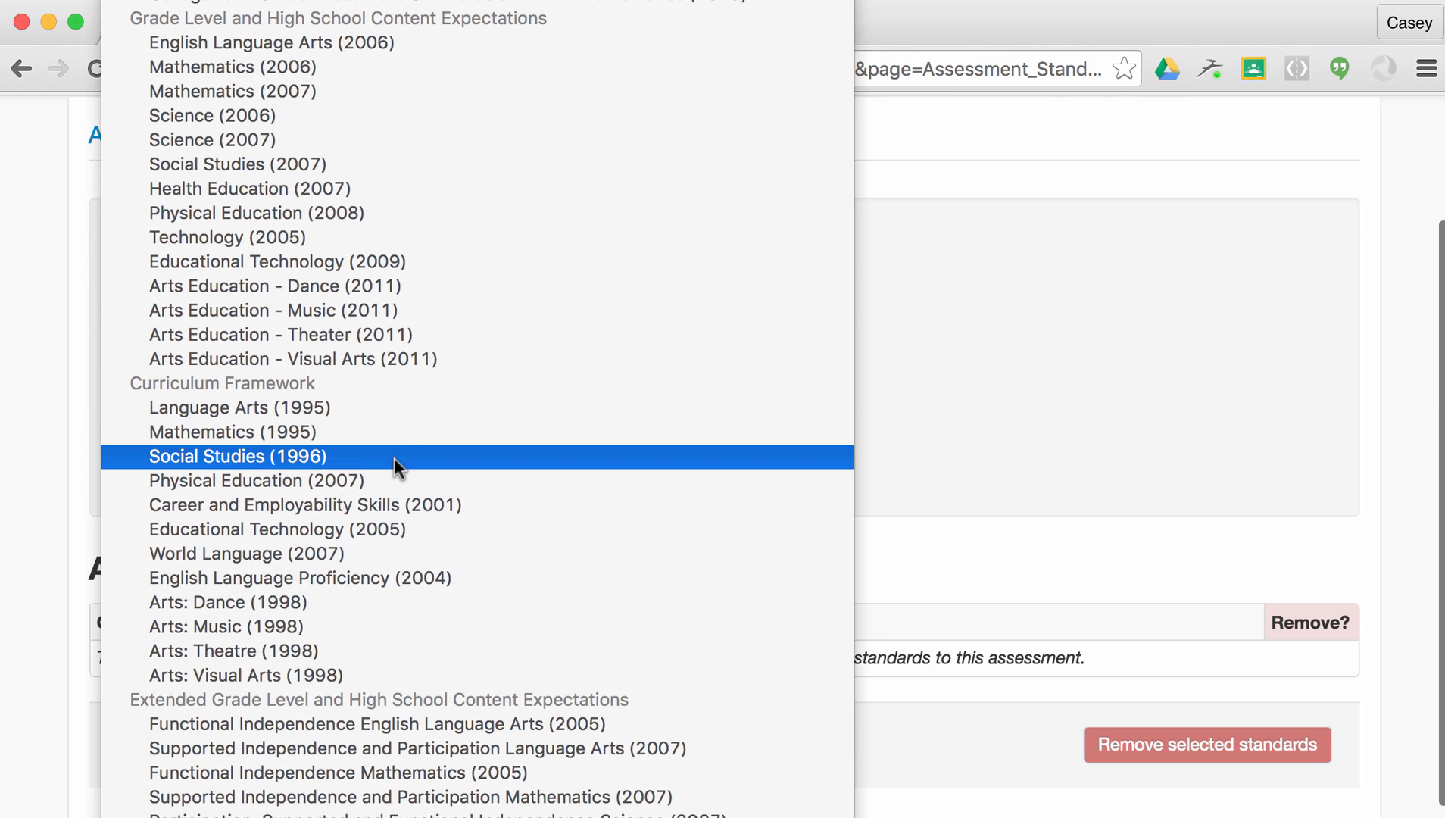
click(492, 6)
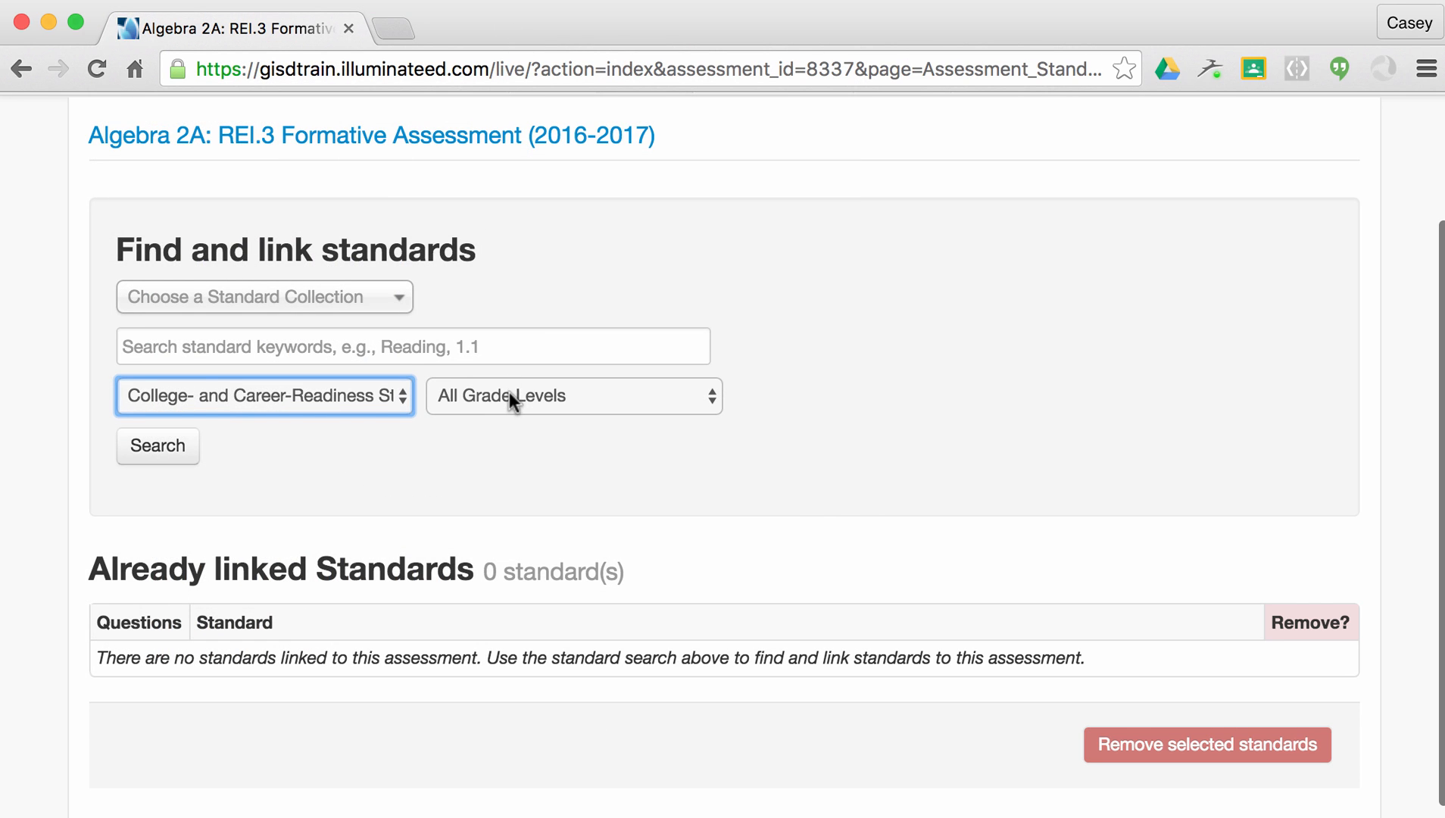
click(509, 393)
scroll(515, 431, down, 3)
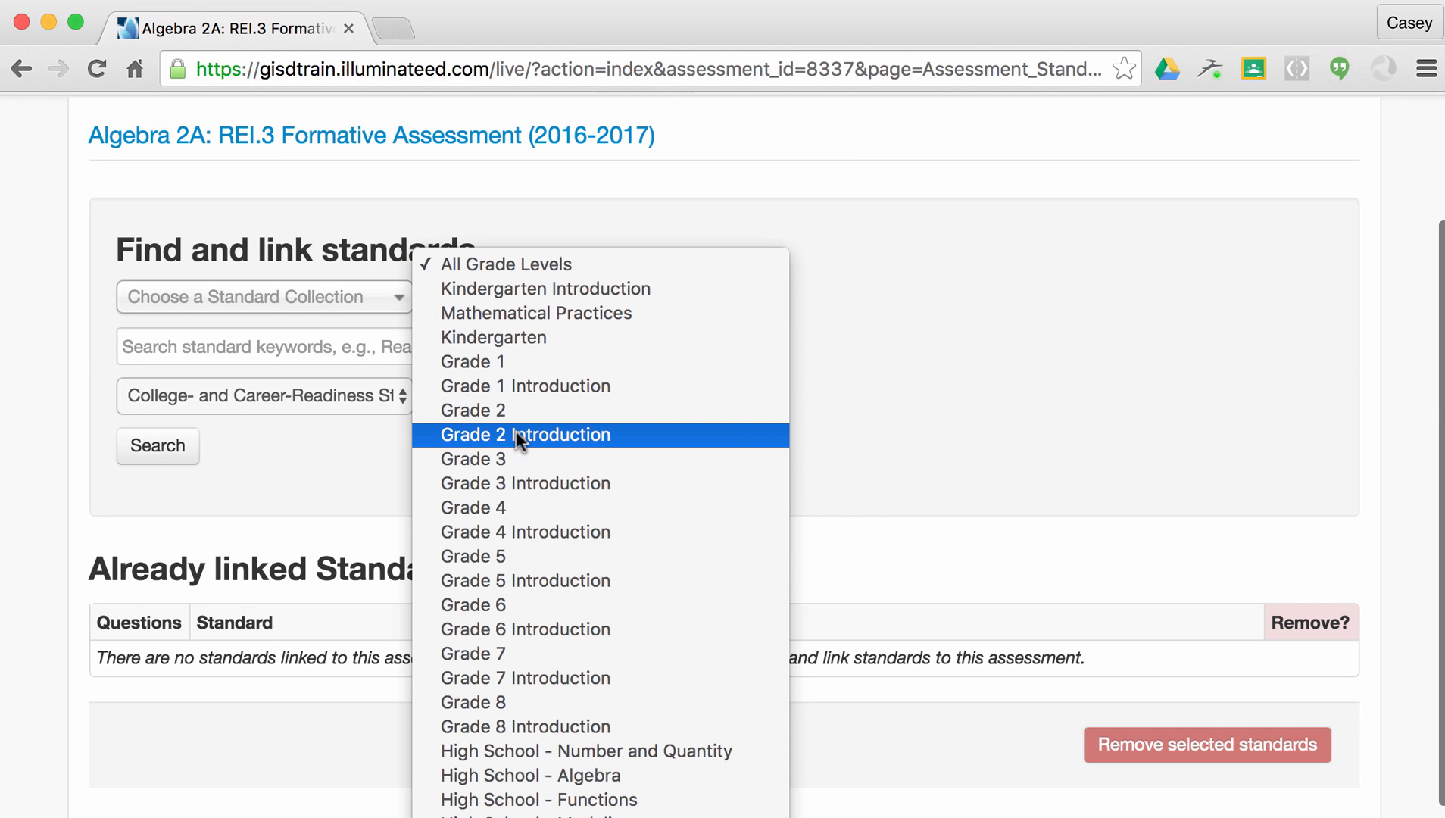
click(572, 770)
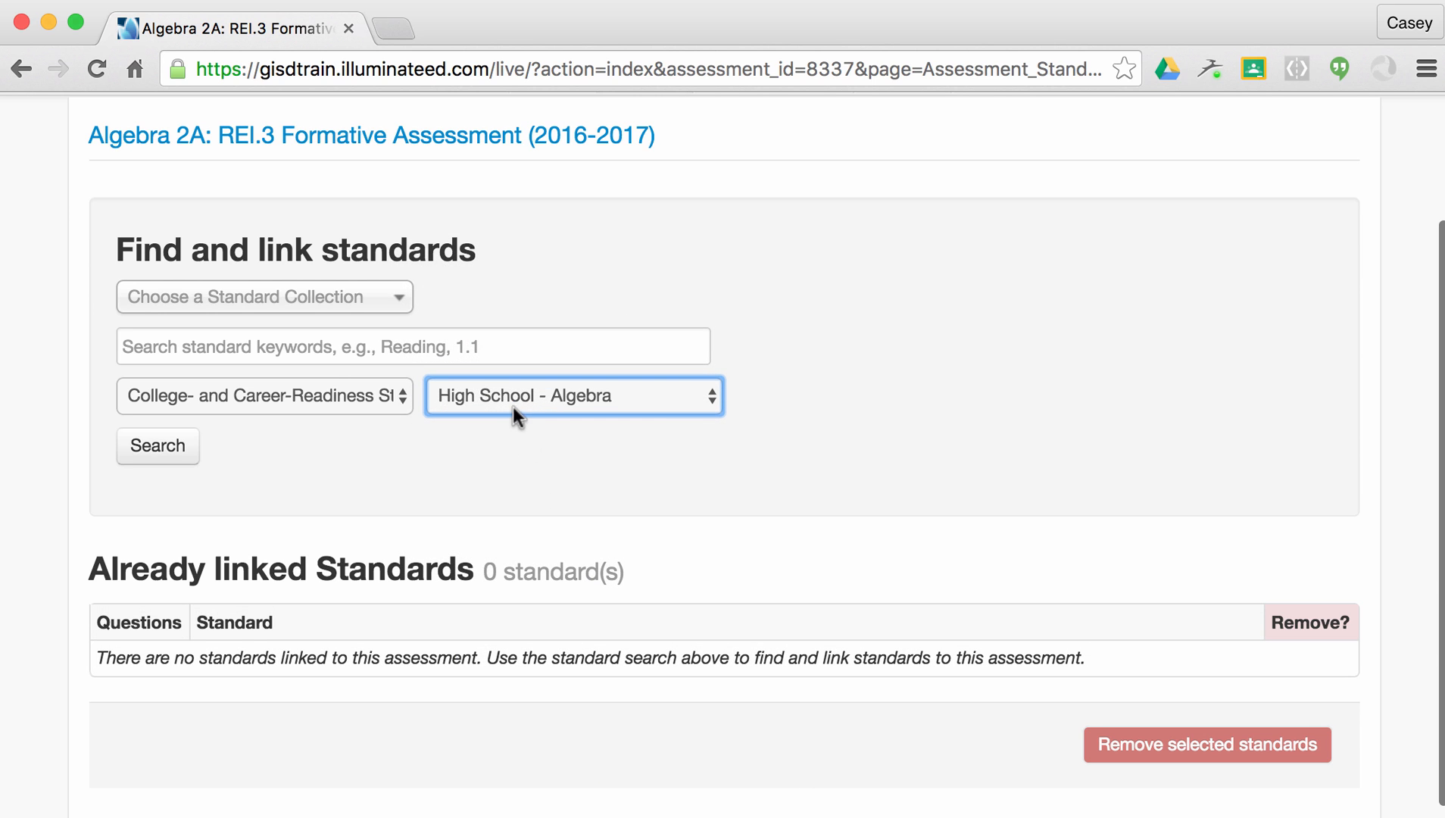
Search the High School - Algebra standards and expand A-REI, REI.USE and REI.SEI.
click(176, 447)
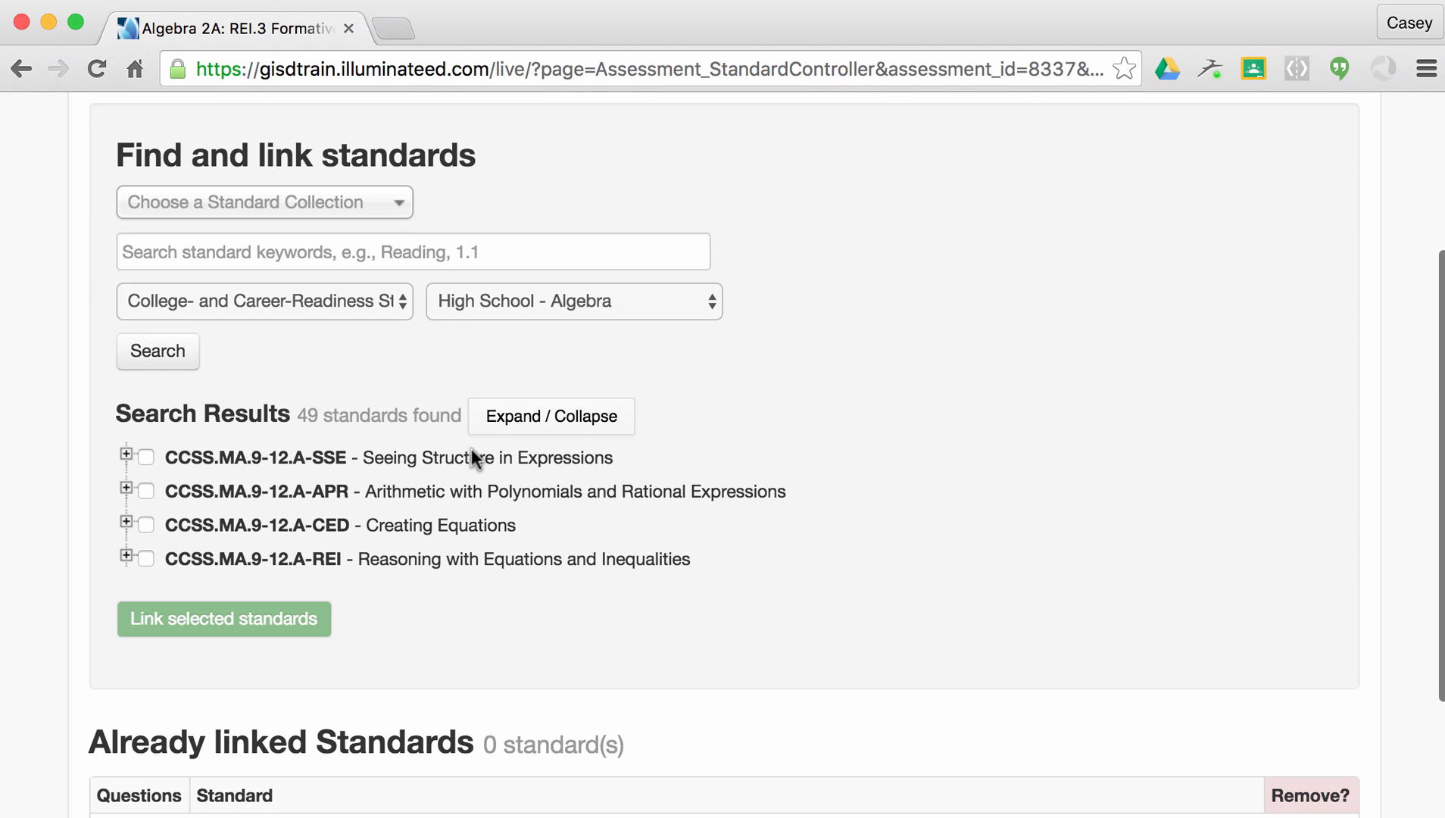
click(126, 559)
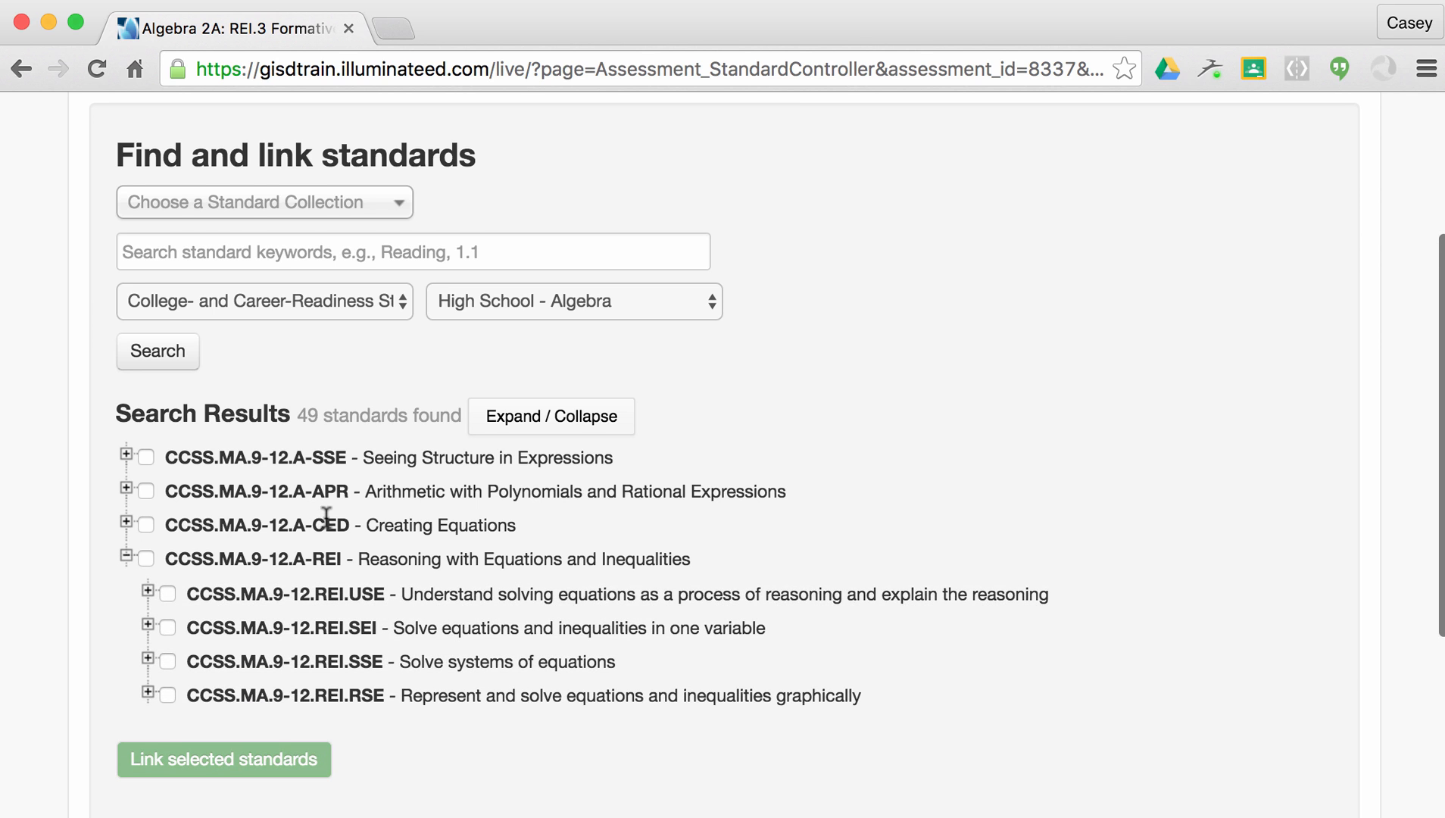
scroll(327, 519, down, 1)
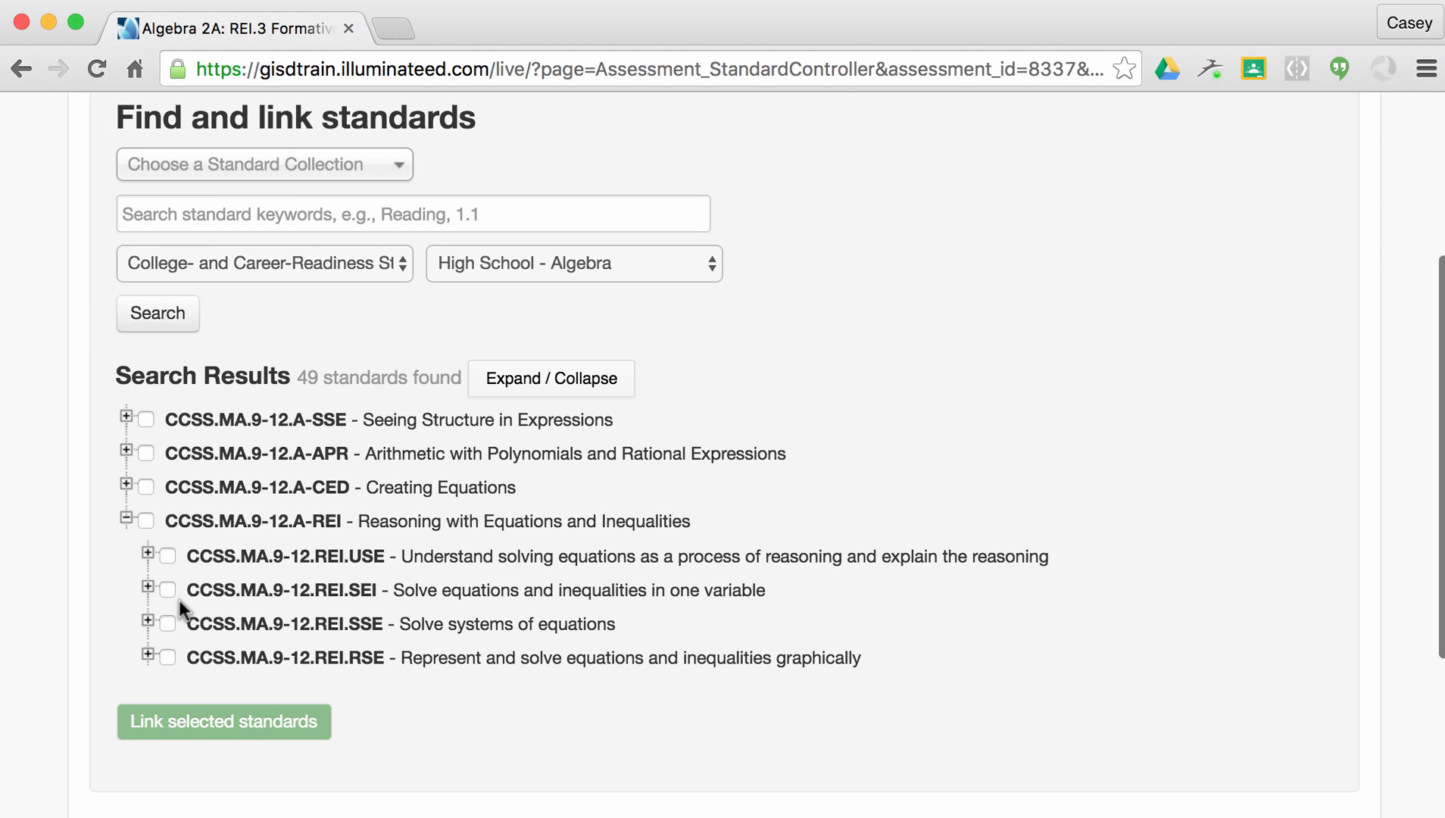
click(149, 554)
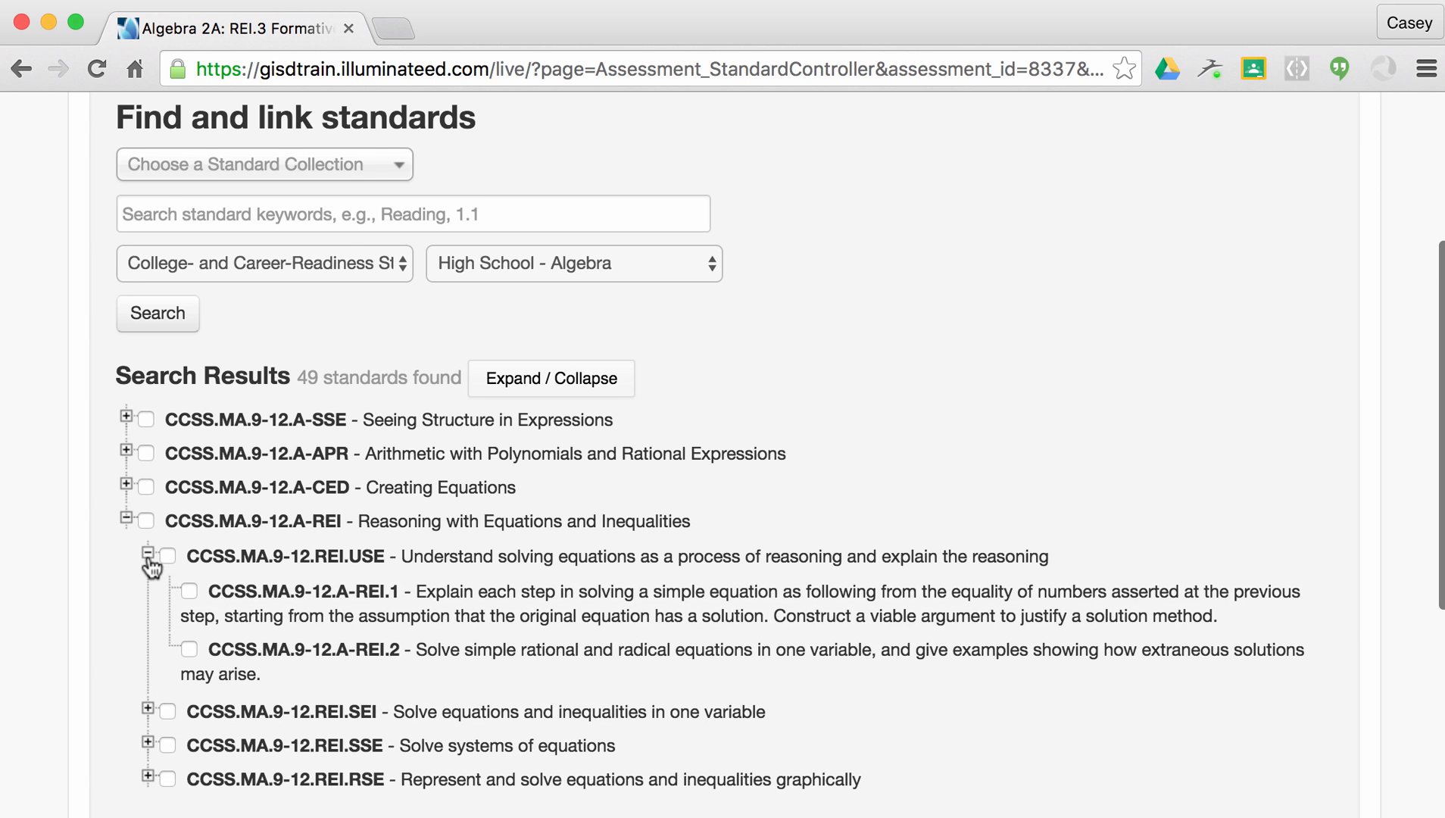
scroll(149, 564, down, 1)
click(148, 656)
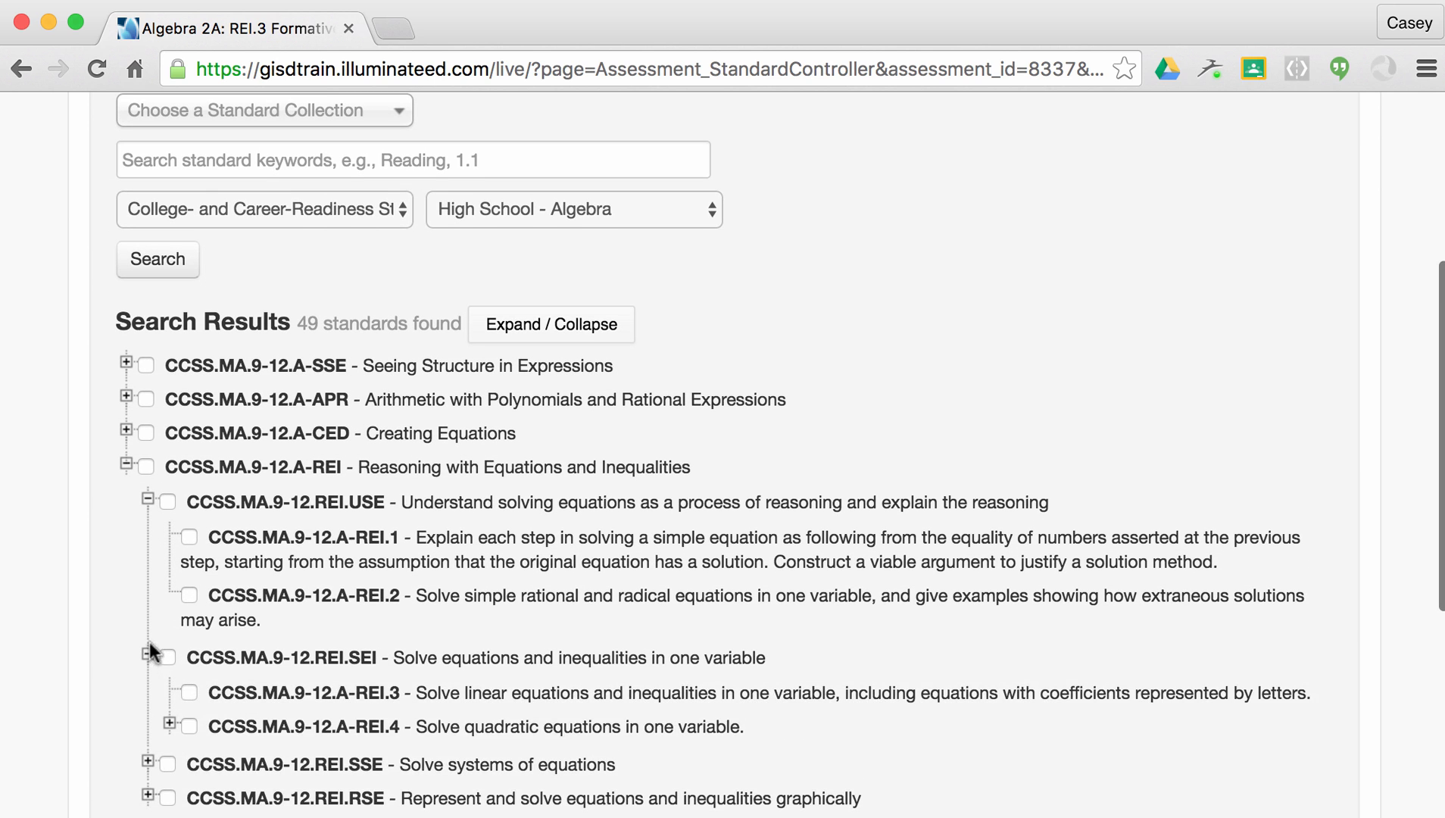
scroll(201, 585, down, 1)
Tick standard REI.3, expand REI.4 and tick it as well.
click(191, 624)
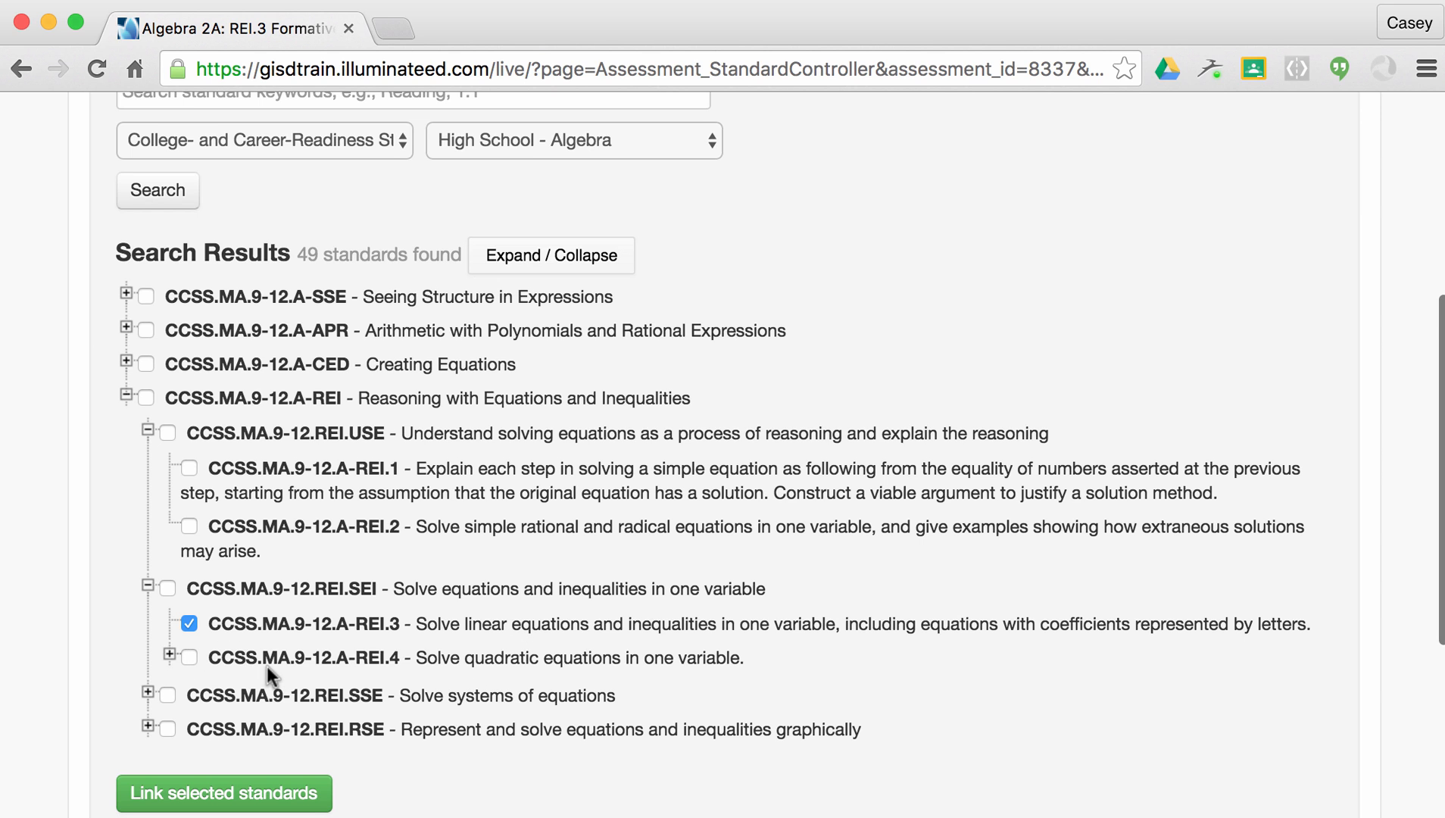
click(170, 654)
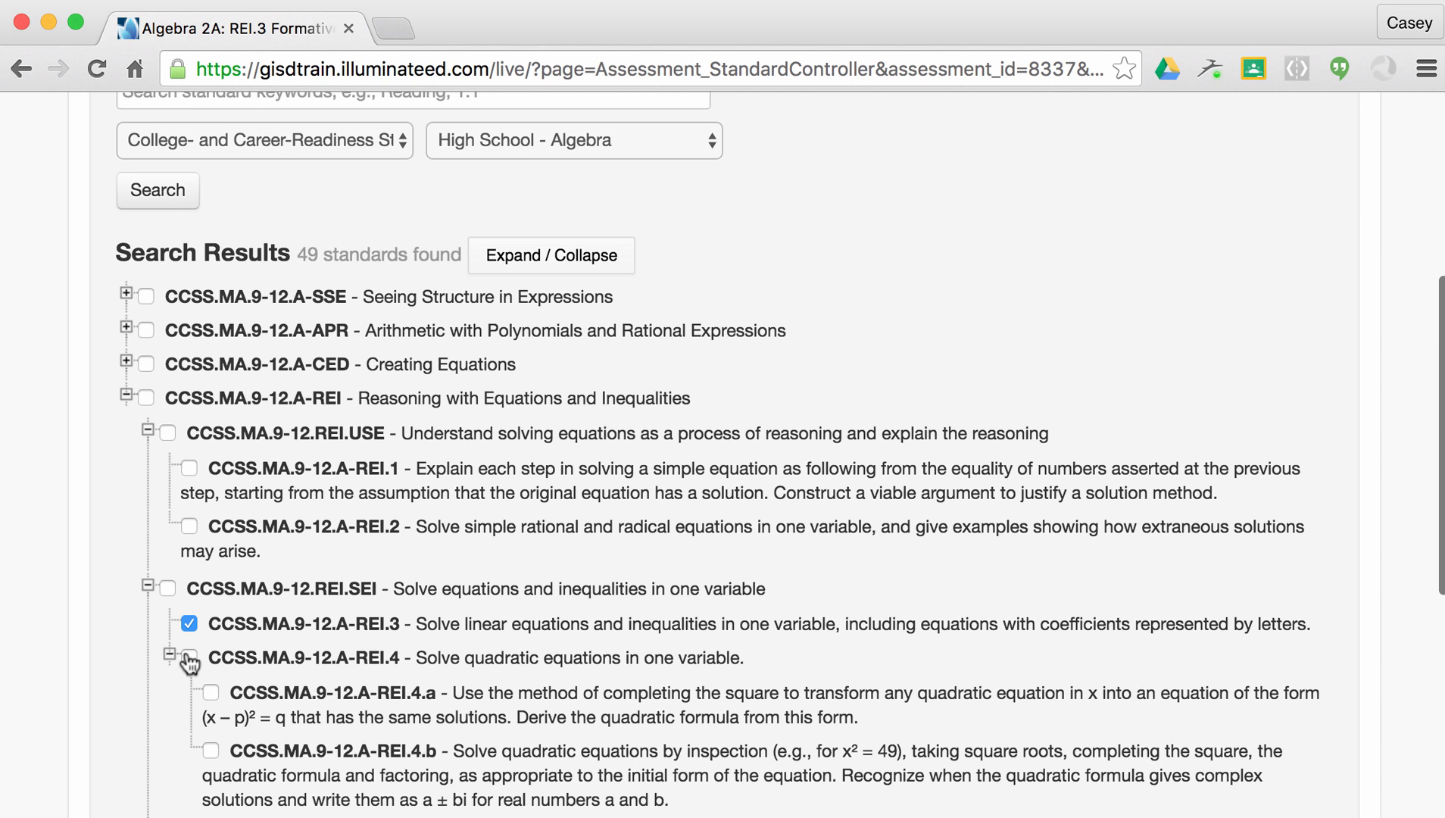
click(189, 658)
scroll(442, 625, down, 3)
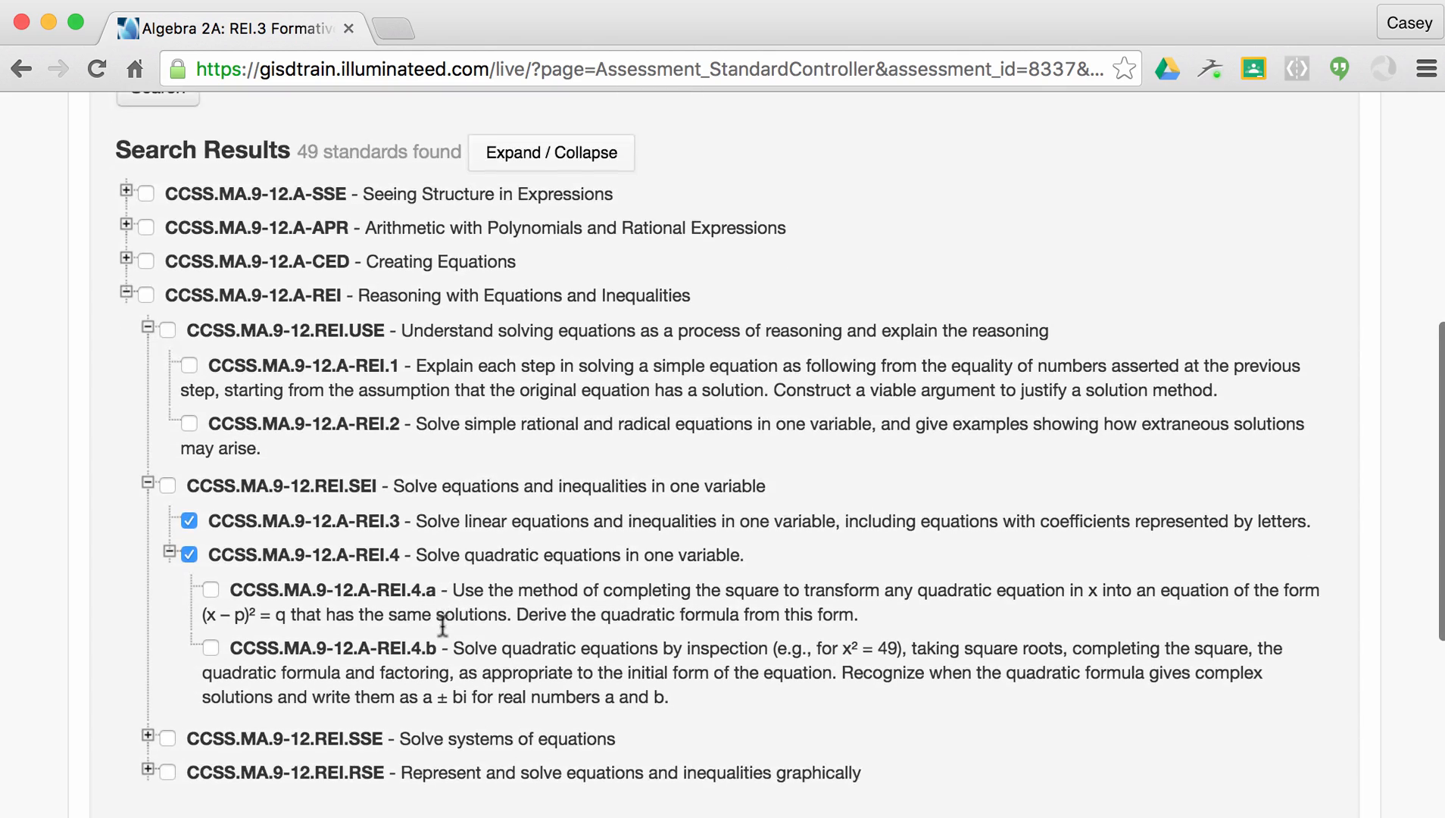
scroll(442, 626, up, 2)
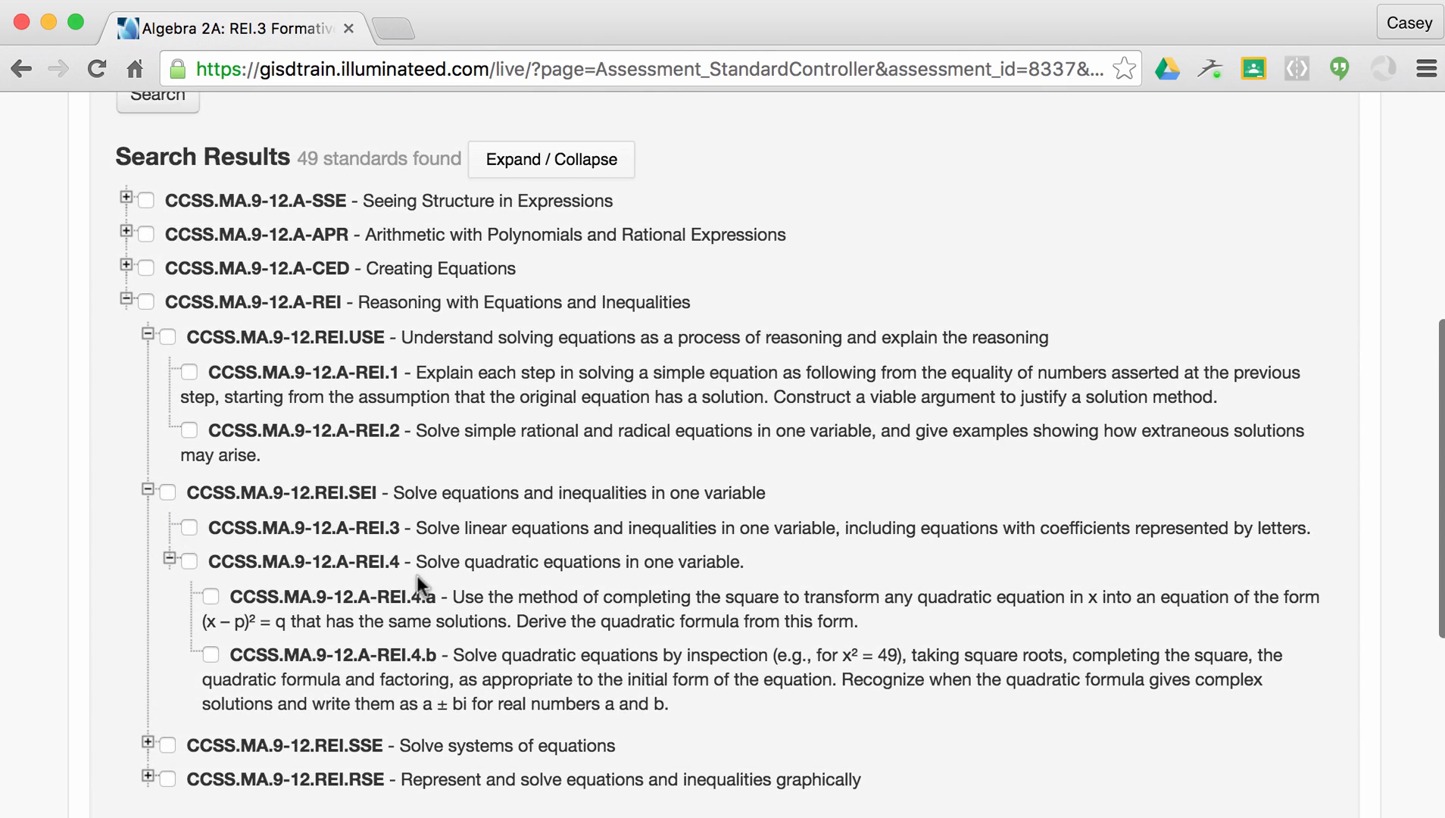
scroll(417, 575, up, 5)
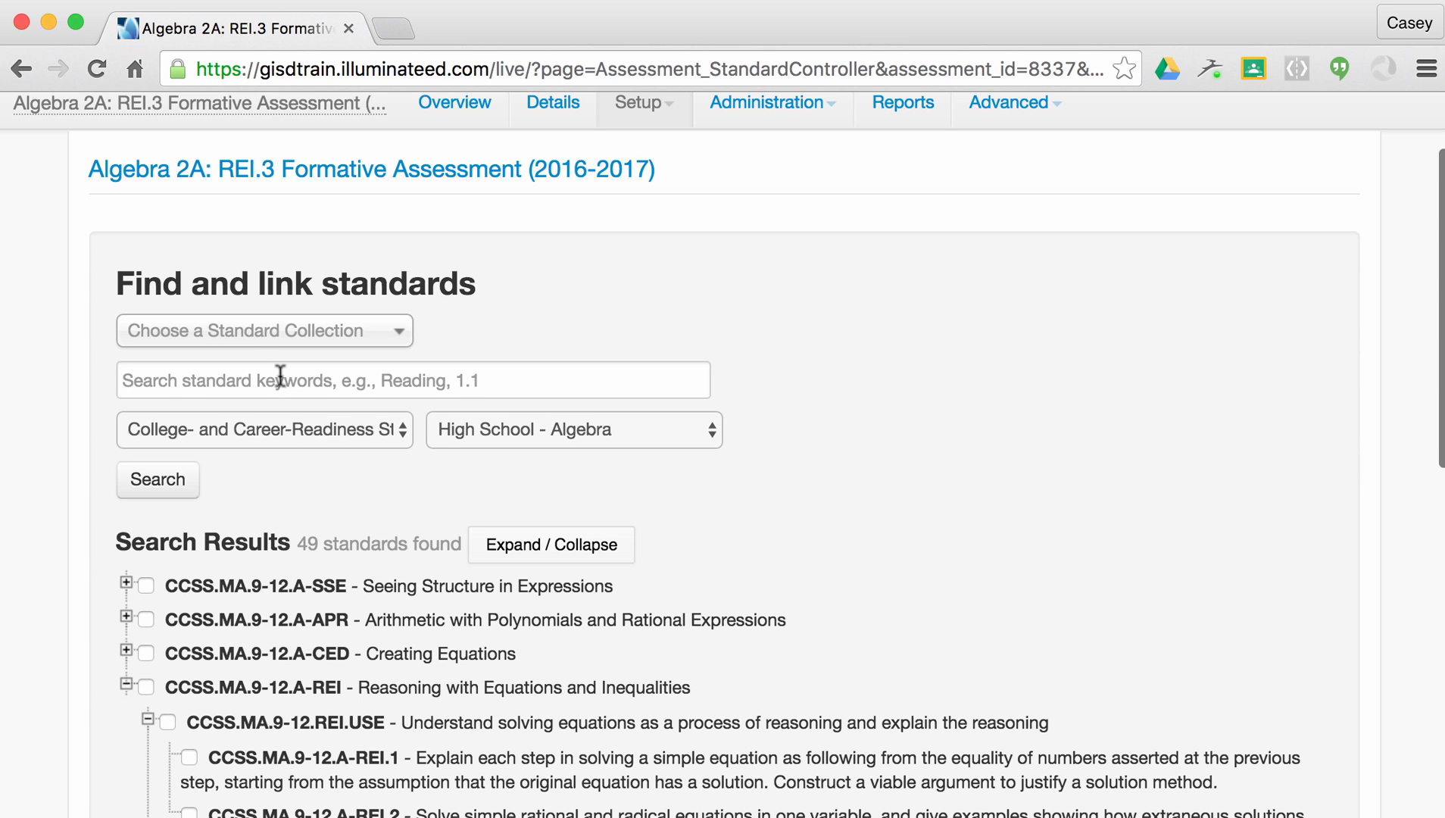
Keyword-search the standards for REI.3 and REI.4.
click(279, 375)
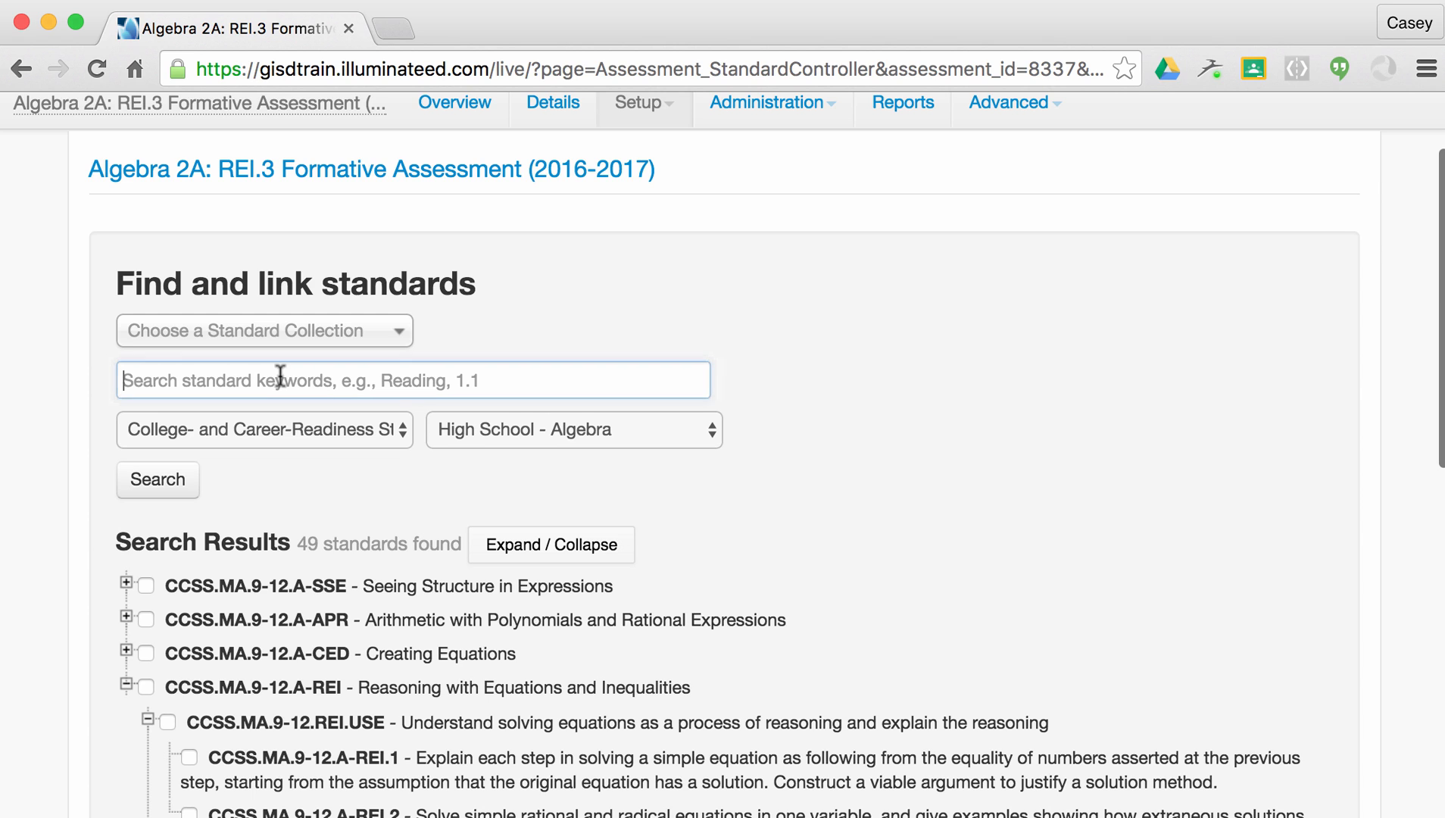
text(RE)
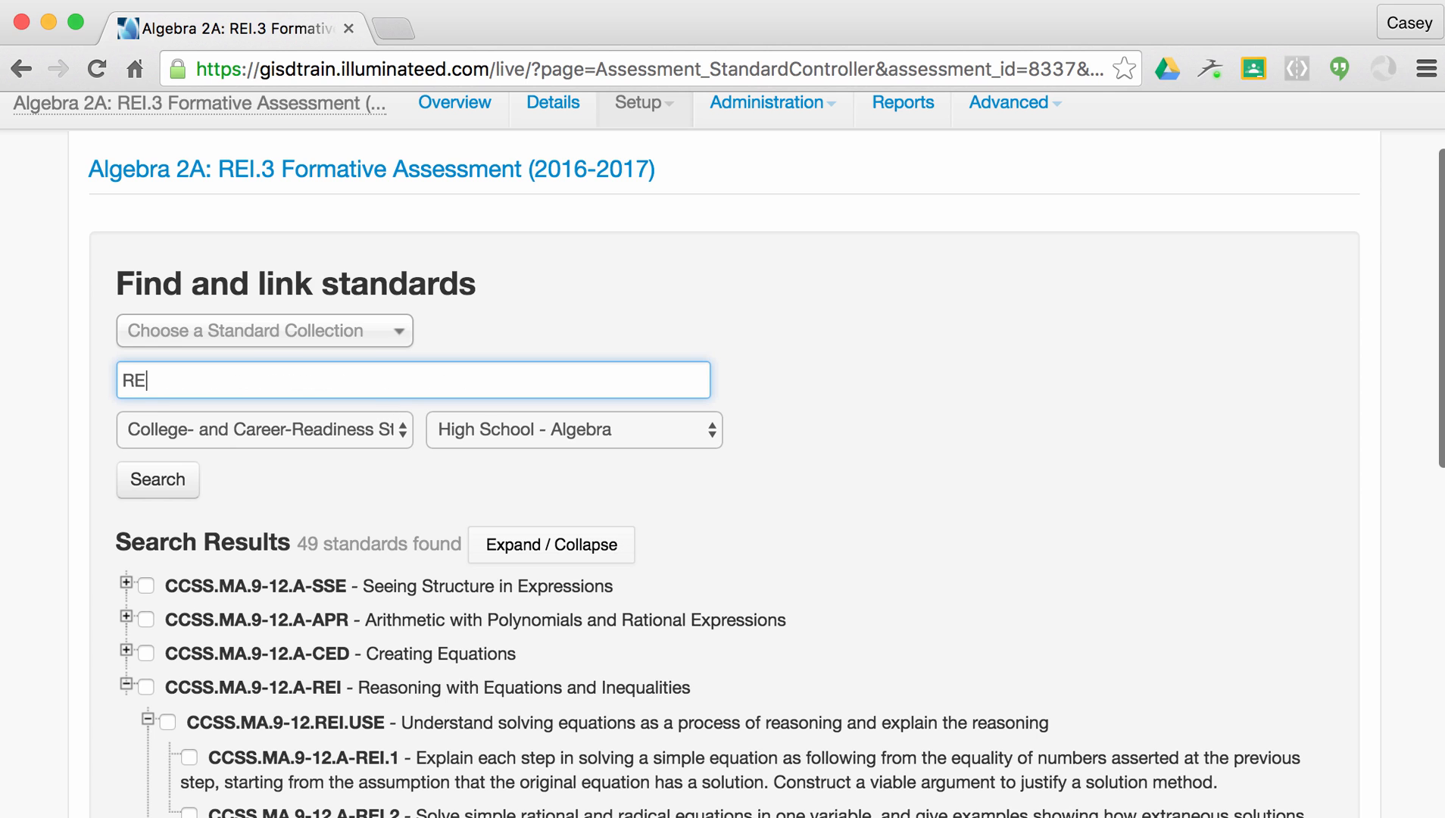
text(I.3)
click(181, 483)
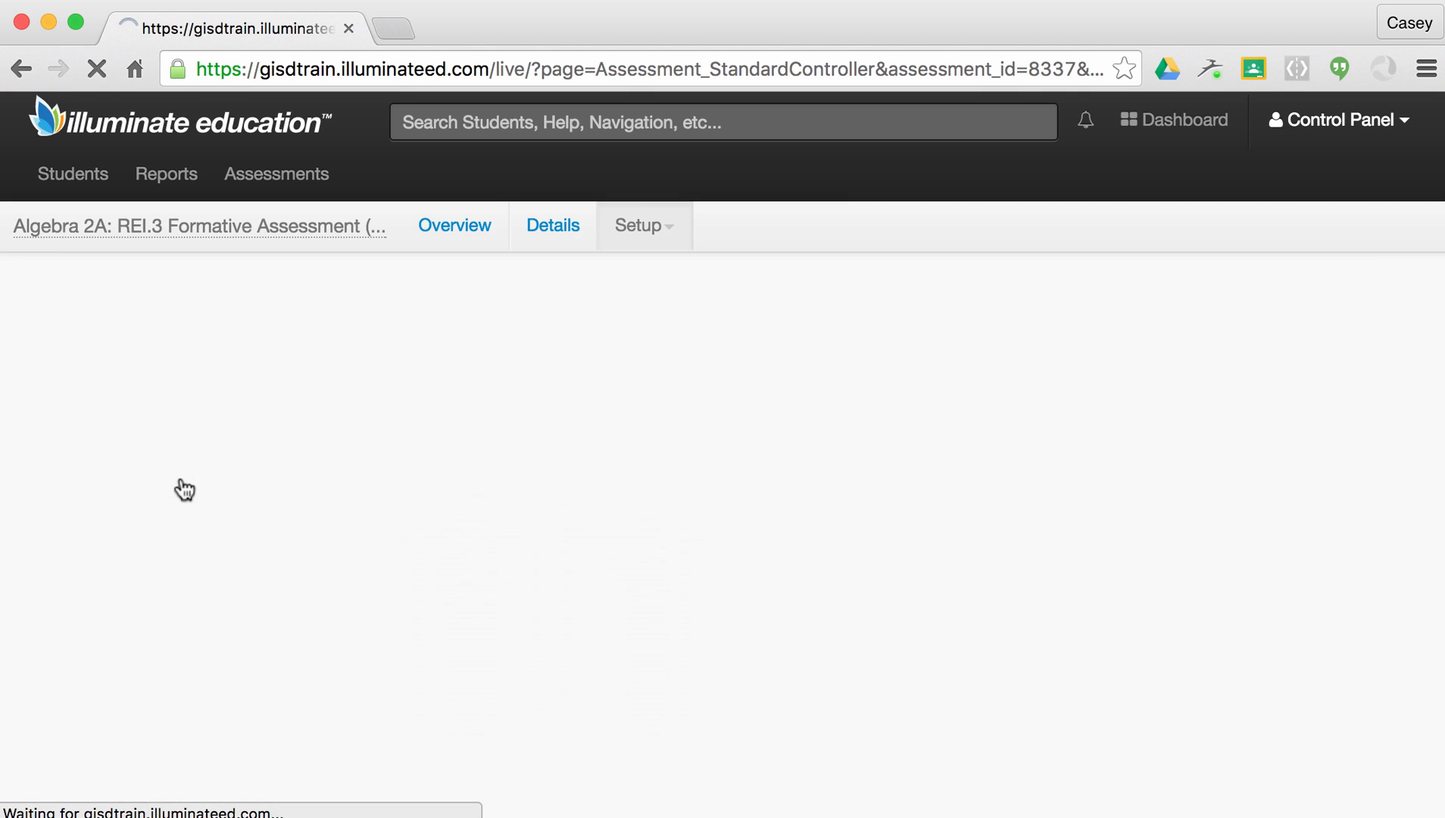
scroll(184, 490, down, 3)
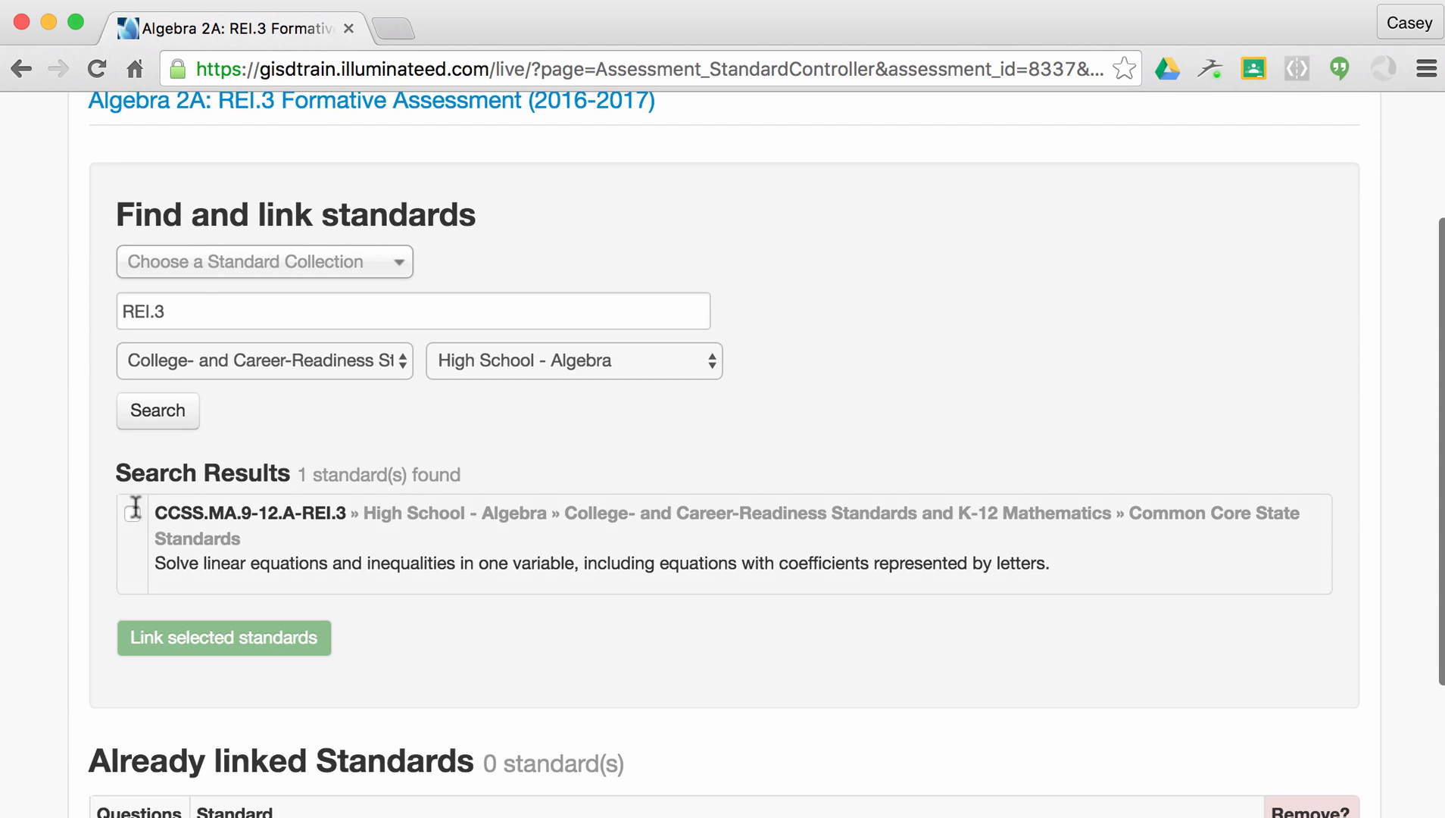
click(203, 311)
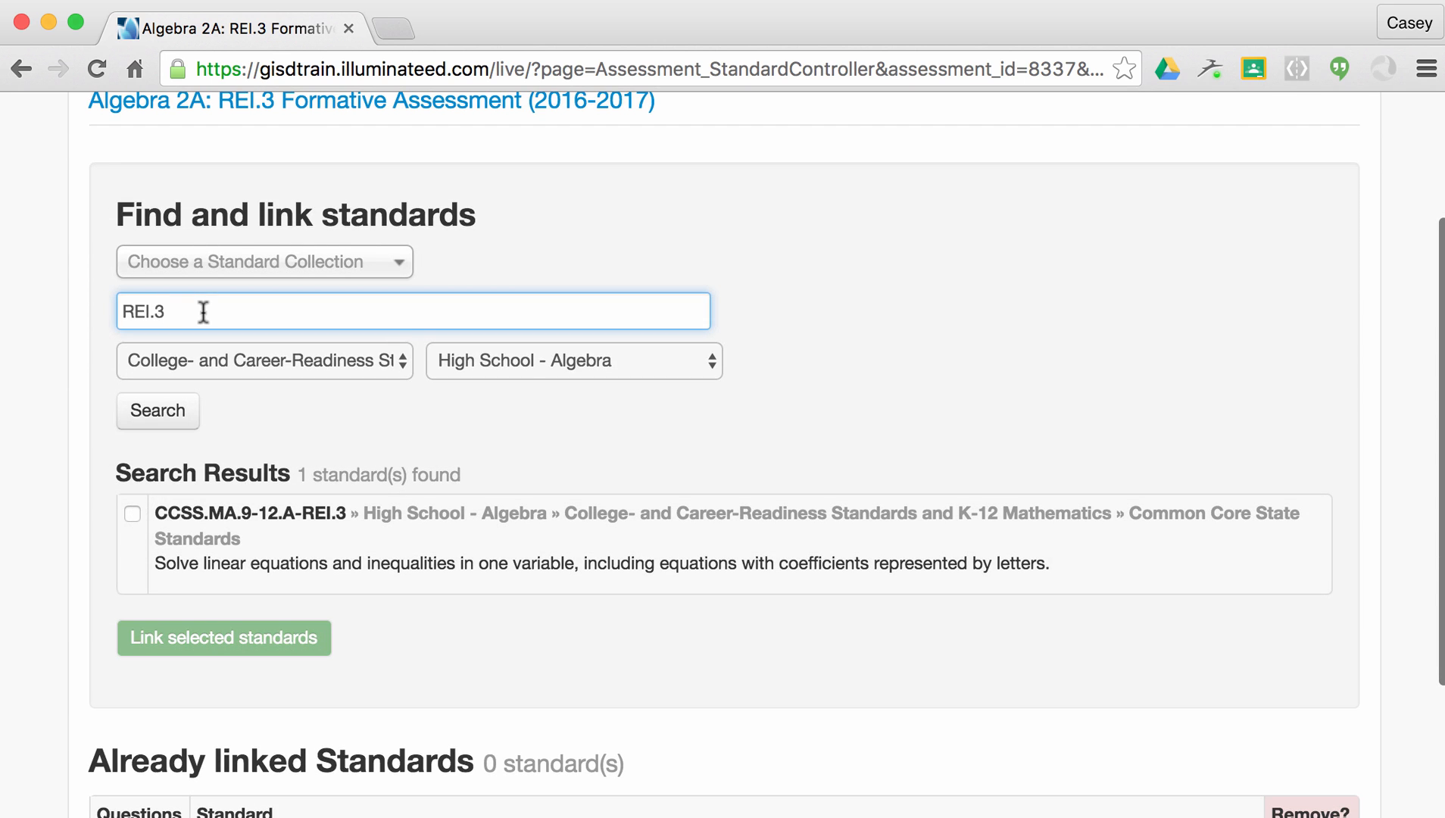
text(REI.4)
click(177, 411)
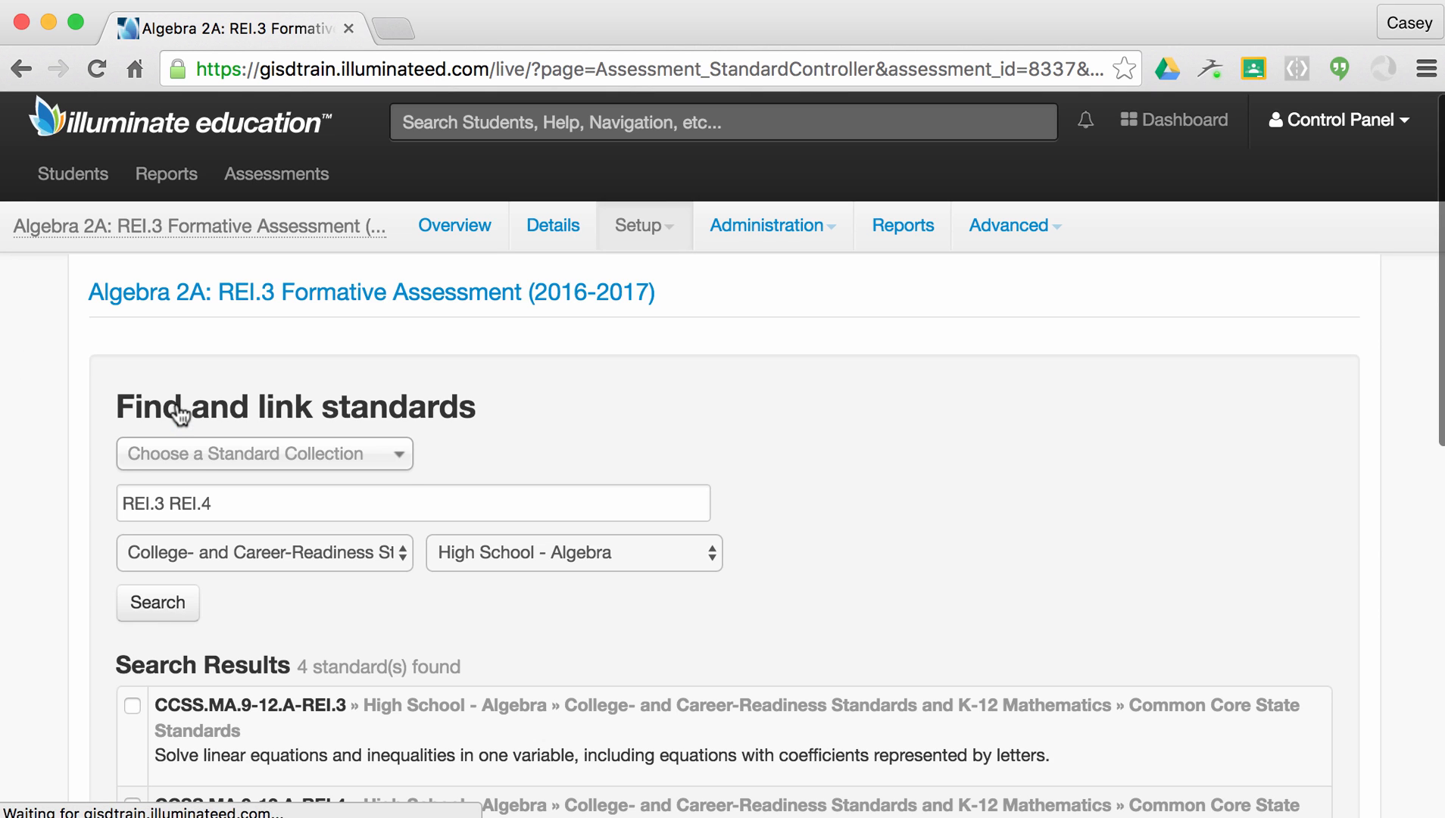
scroll(135, 409, down, 4)
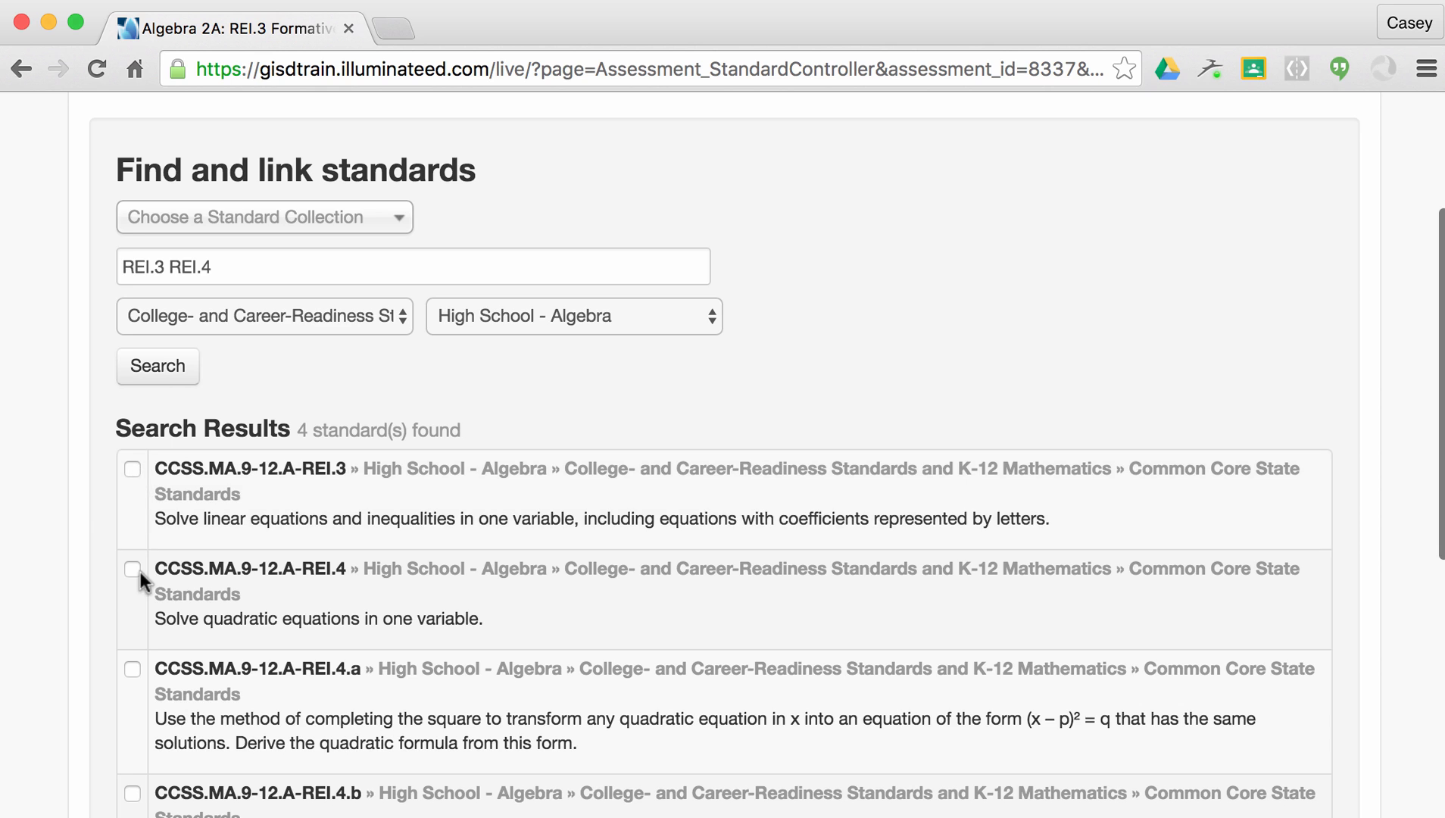
scroll(138, 576, down, 2)
scroll(120, 375, up, 2)
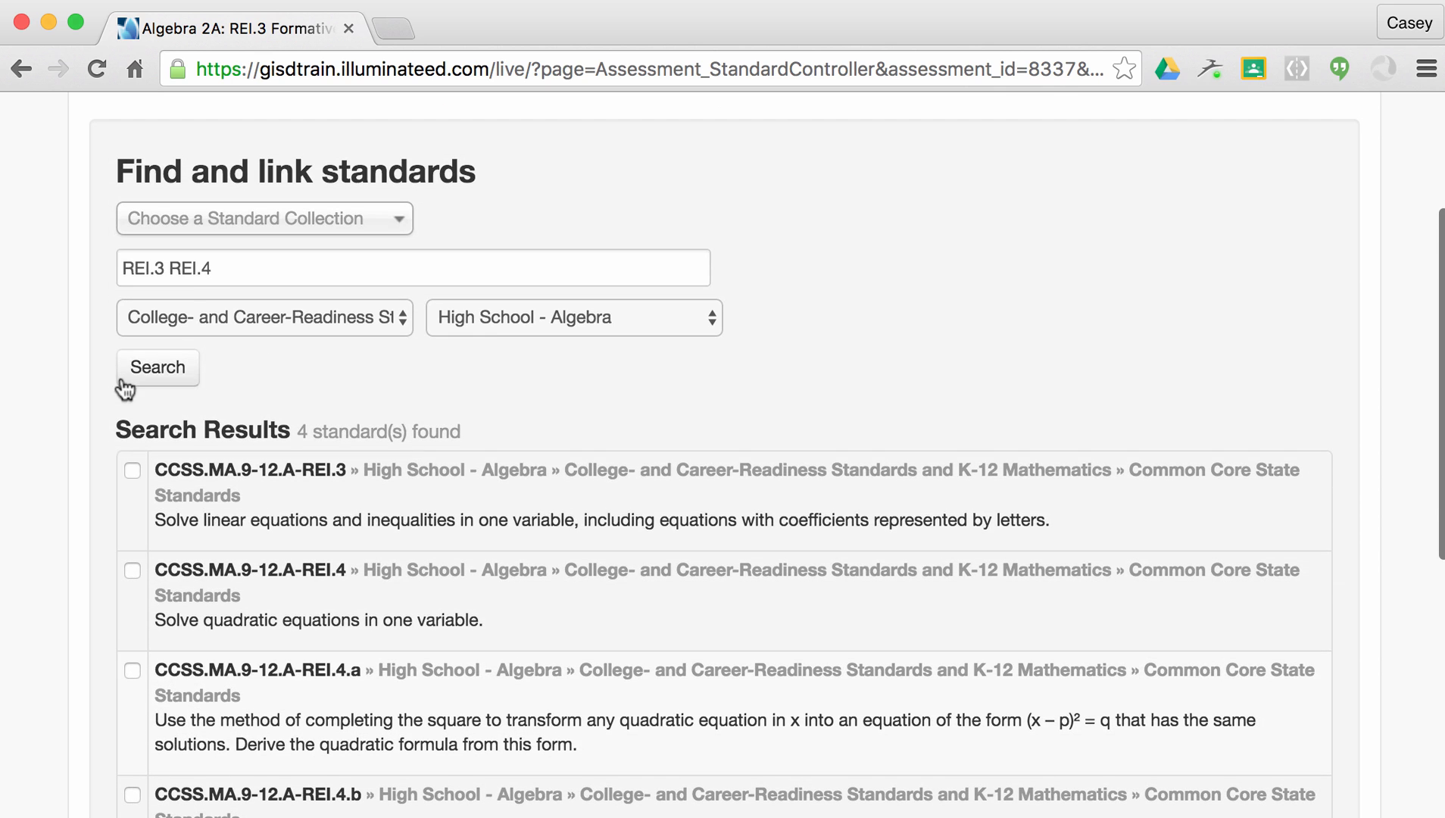
Tick CCSS.MA.9-12.A-REI.3 and A-REI.4 and link both to the assessment.
click(133, 471)
scroll(325, 402, down, 5)
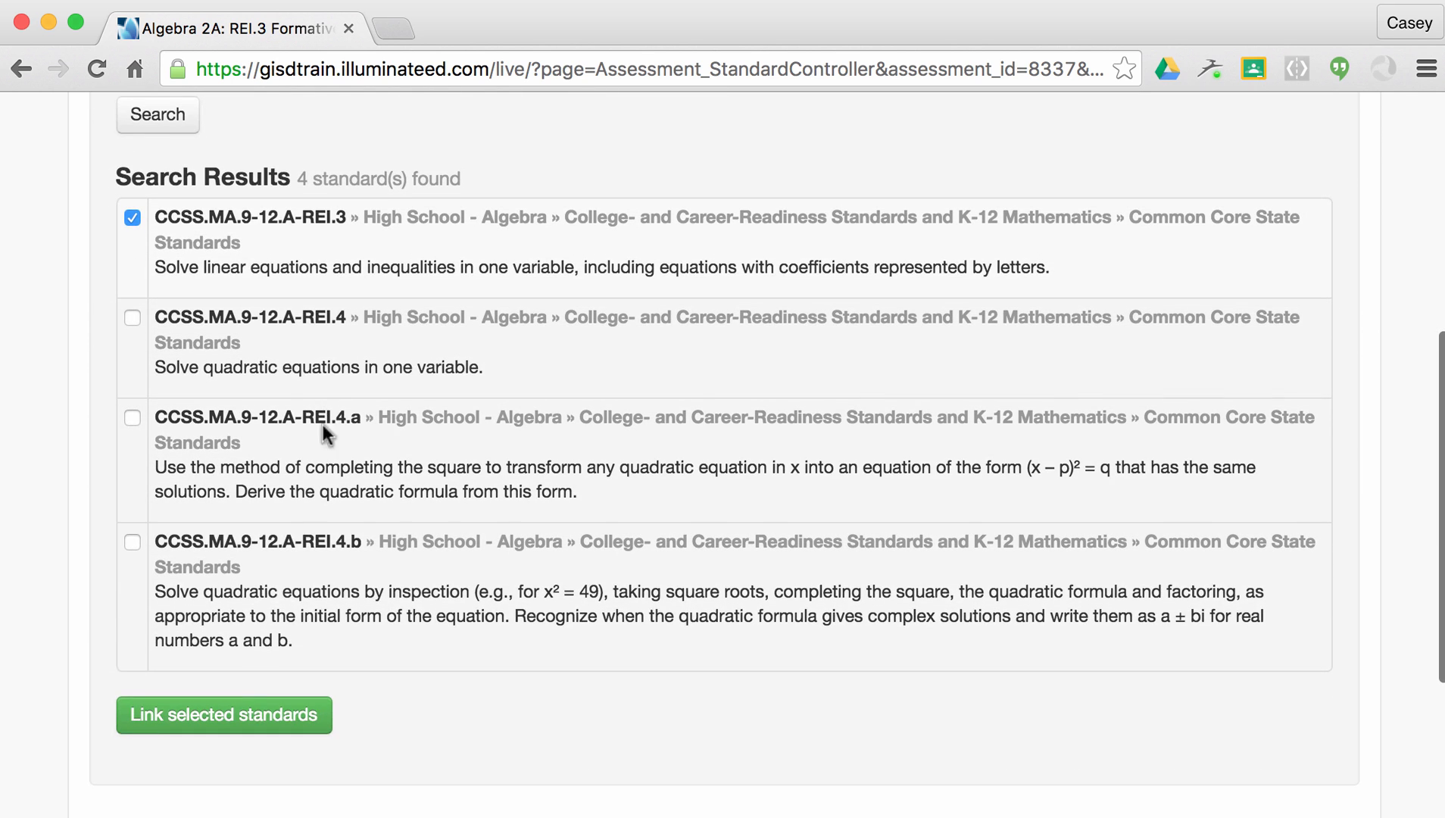
click(132, 318)
click(251, 717)
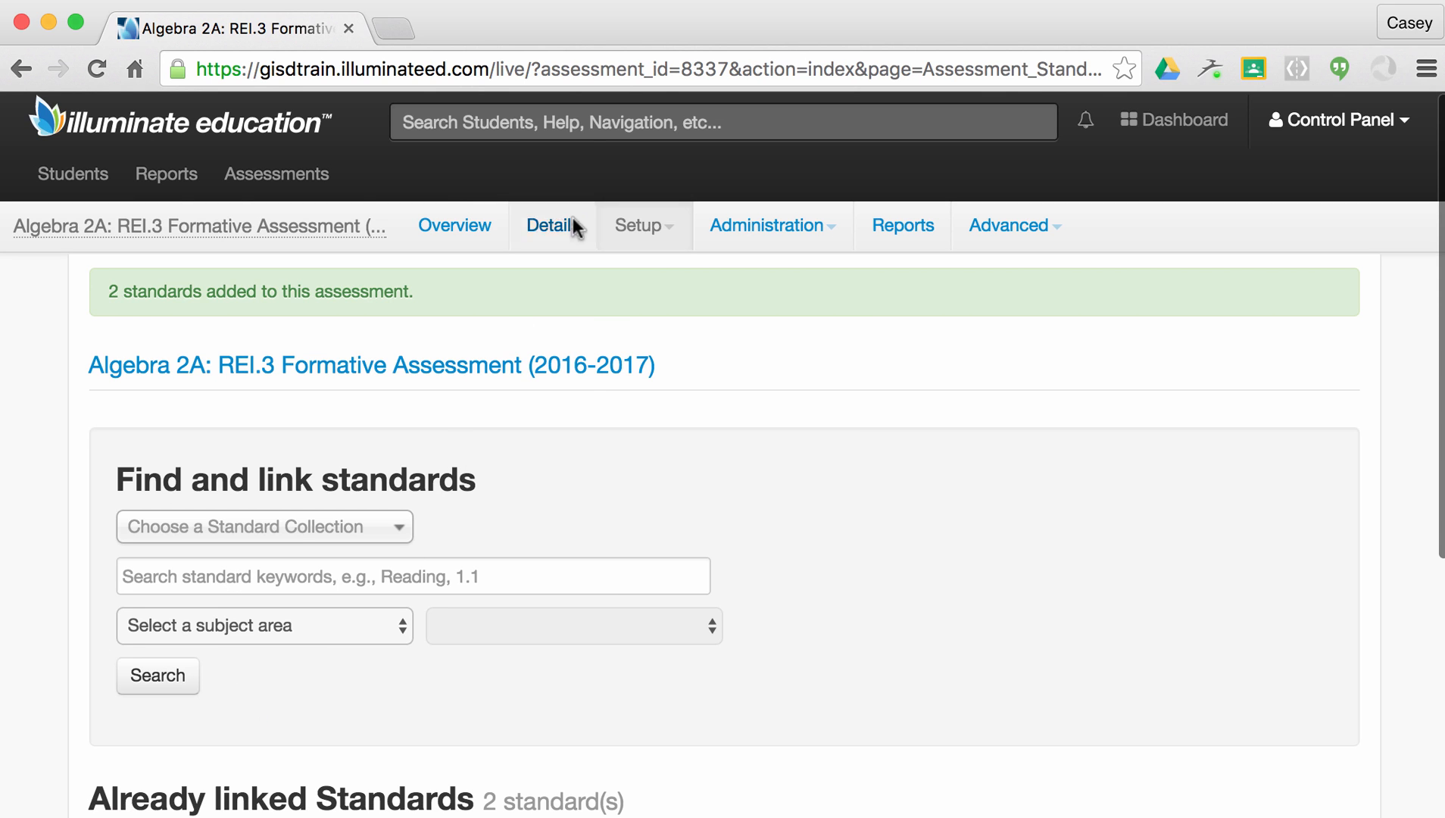
click(651, 231)
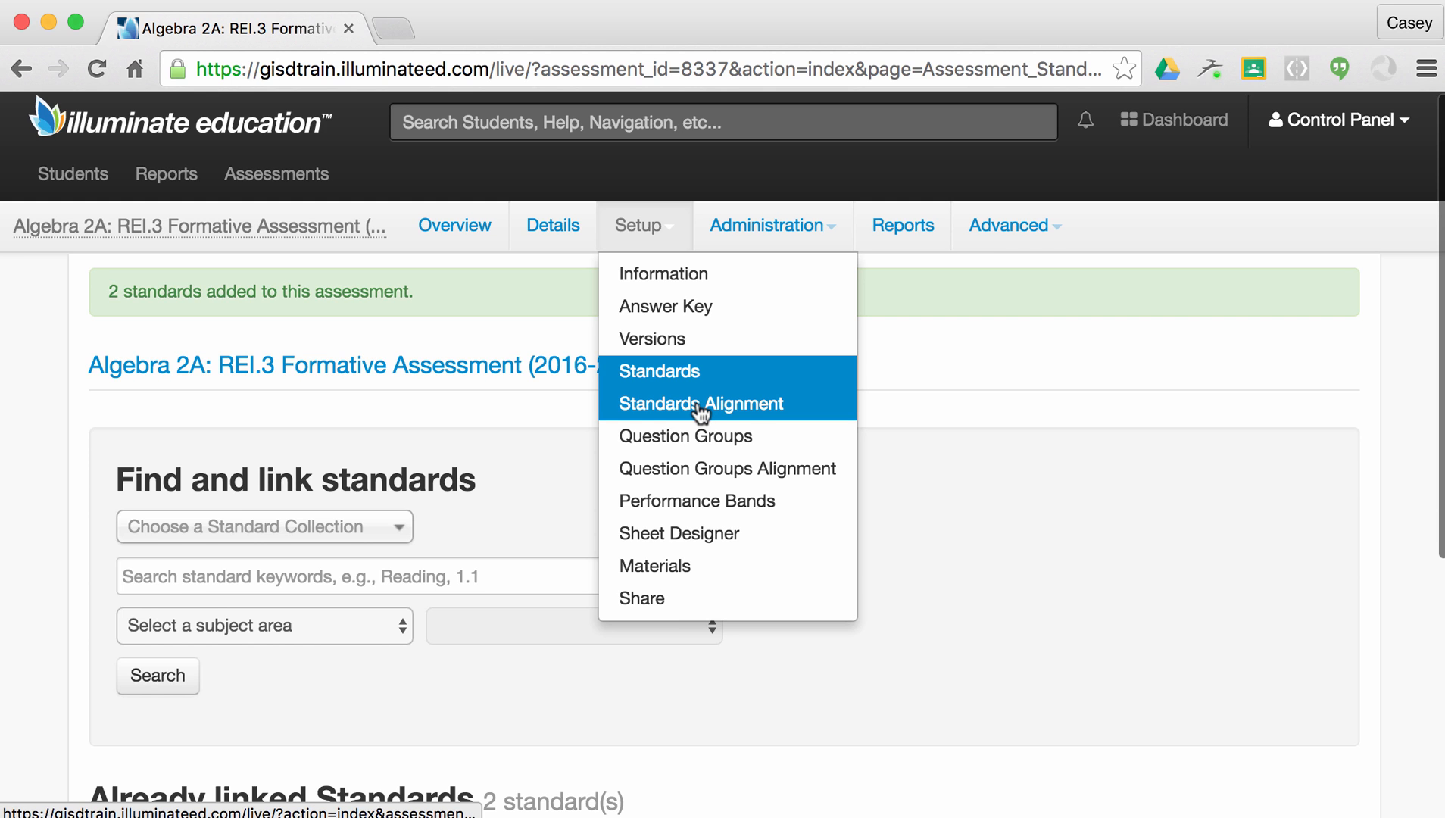
In Standards Alignment, tick REI.3 for Q1–Q6, then pivot the grid so standards become rows.
click(702, 413)
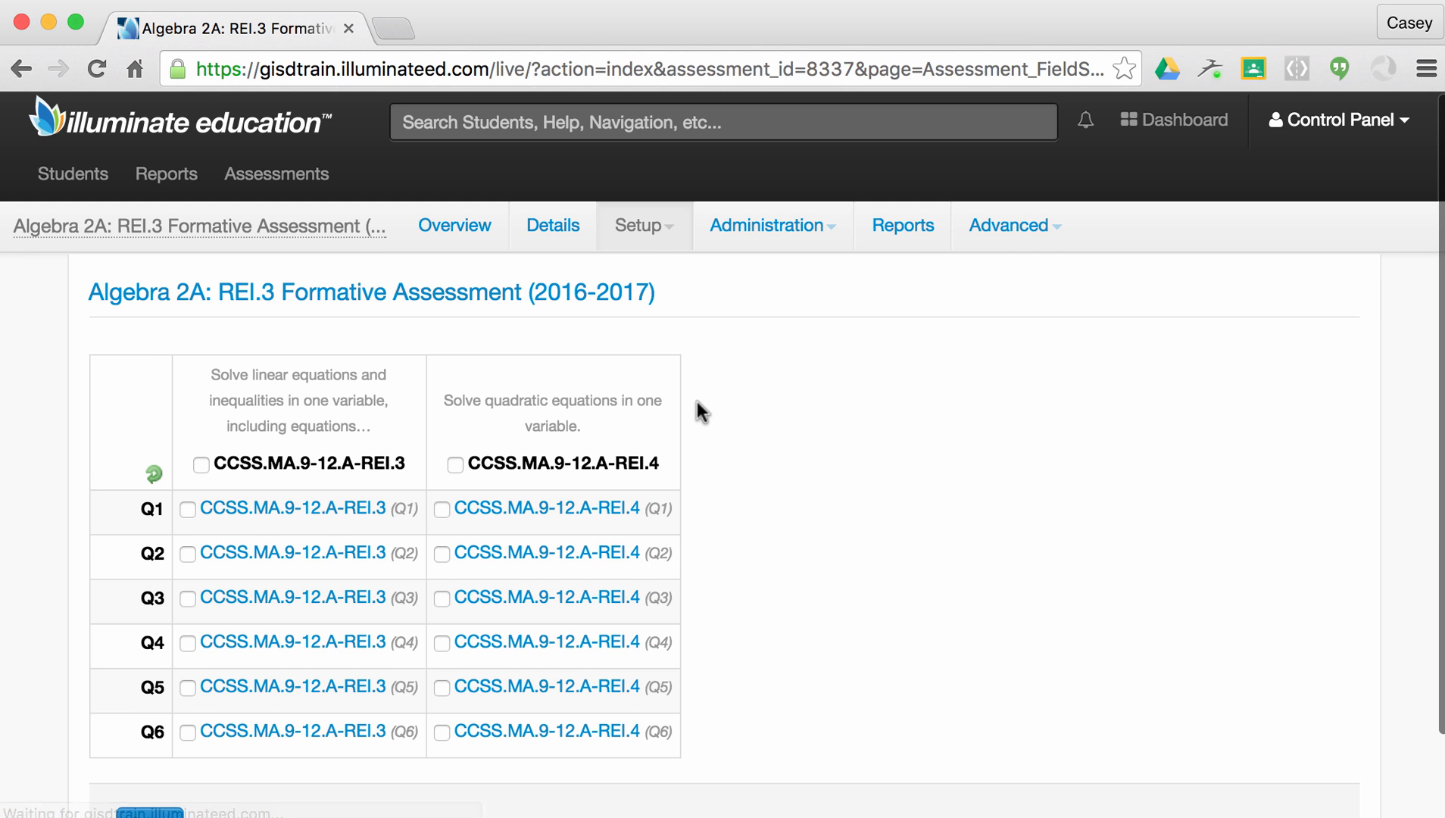
scroll(701, 413, down, 1)
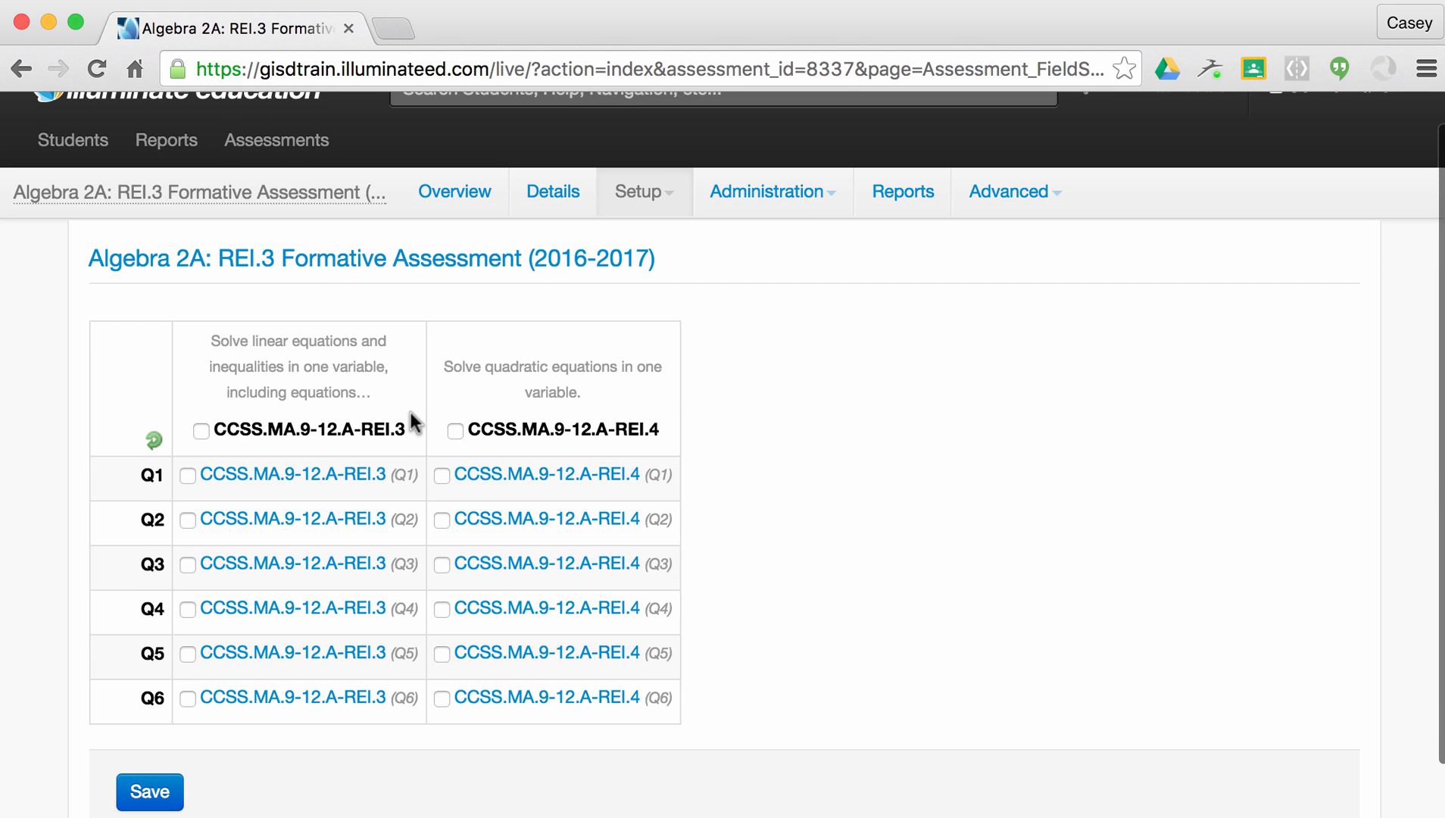
click(186, 476)
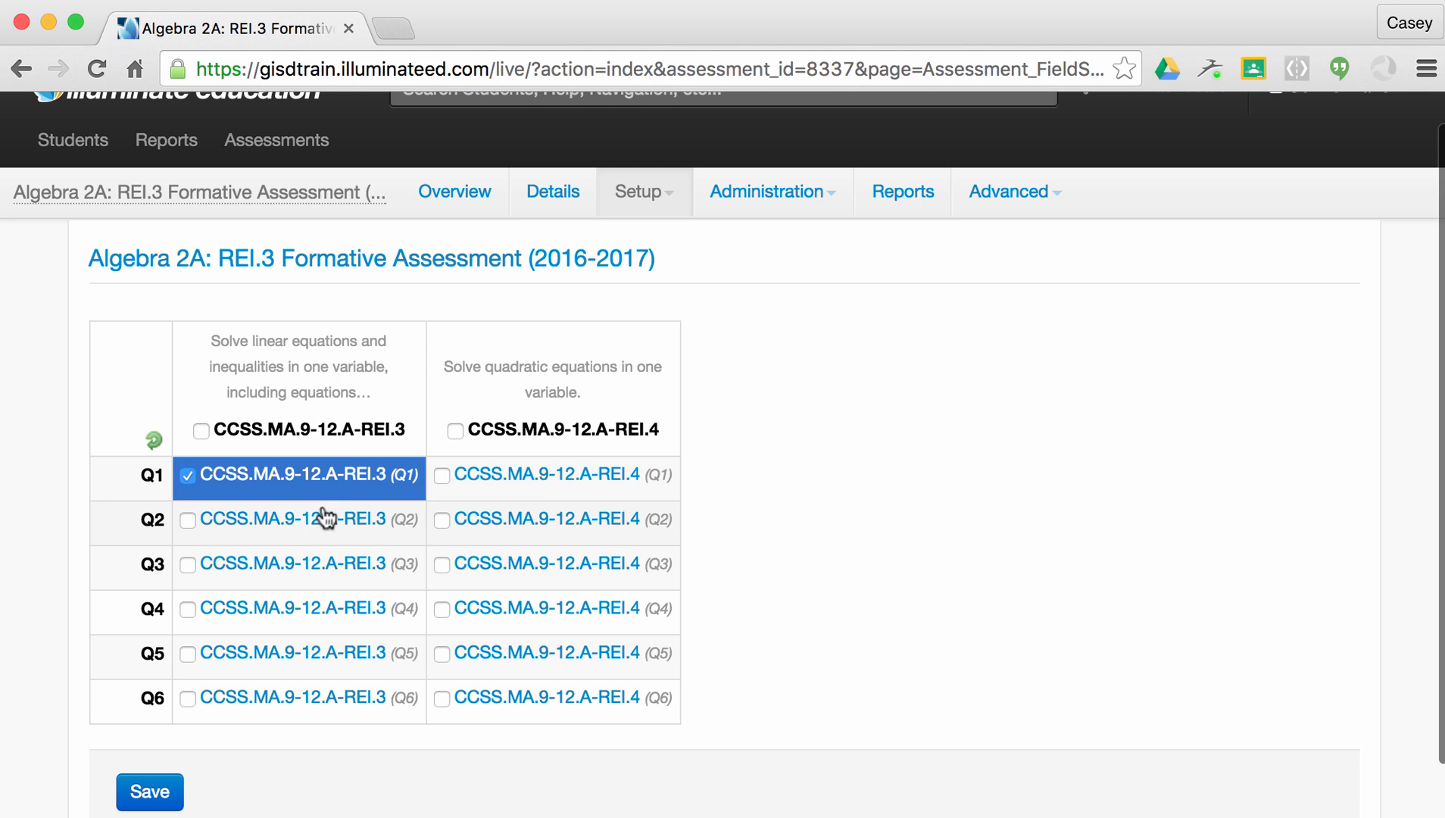
click(189, 522)
click(189, 566)
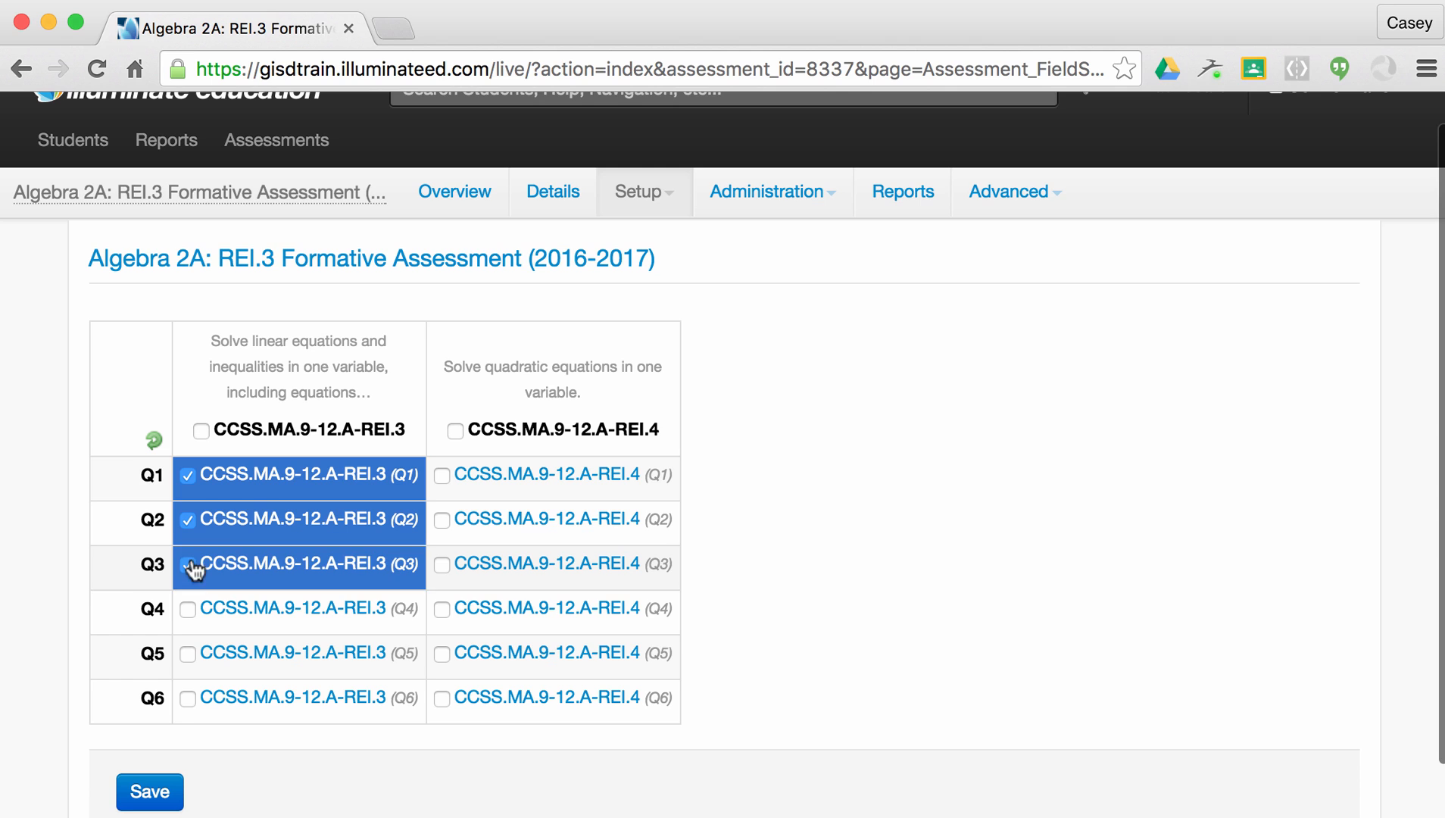
click(189, 611)
click(190, 654)
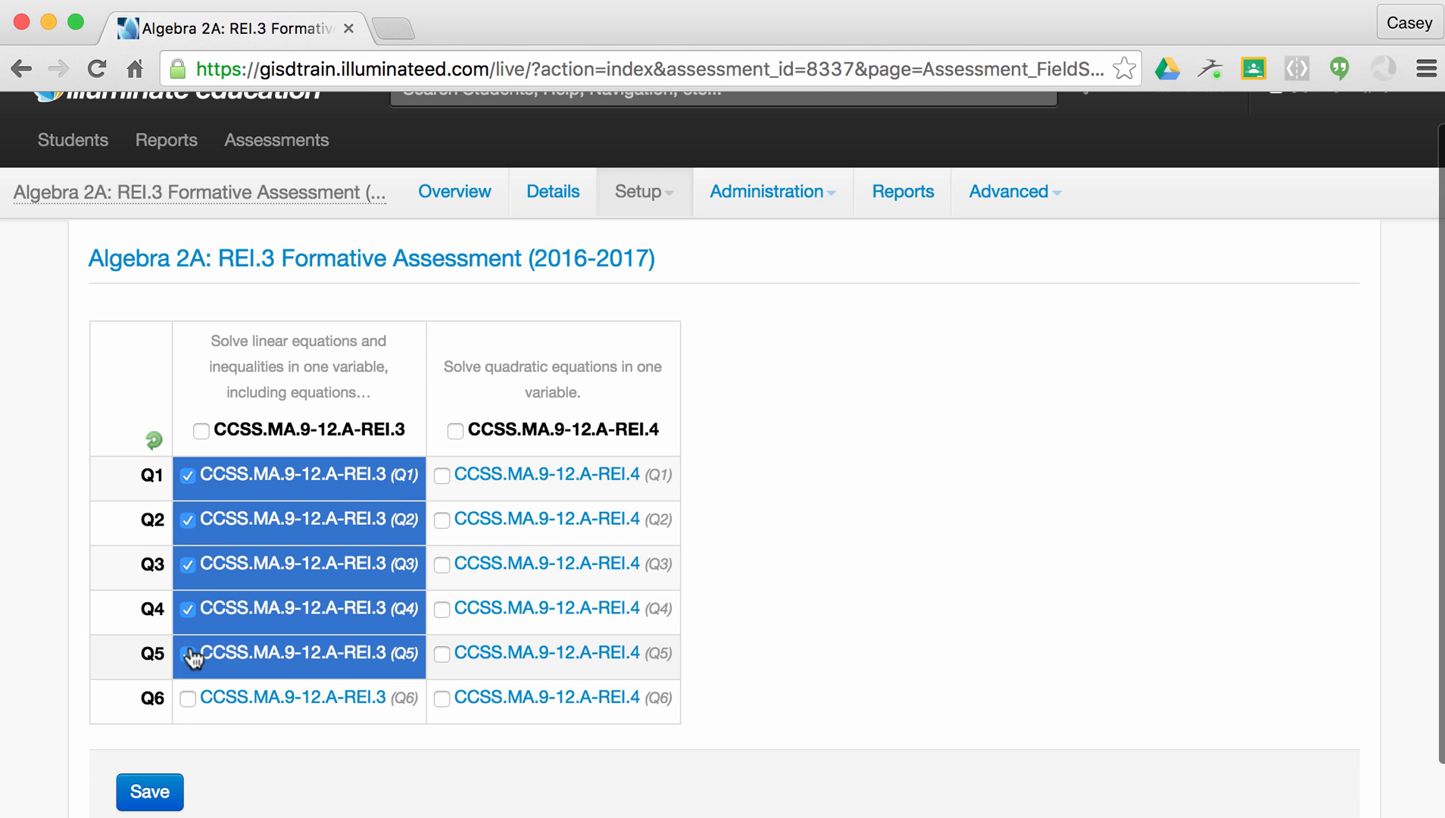
click(189, 699)
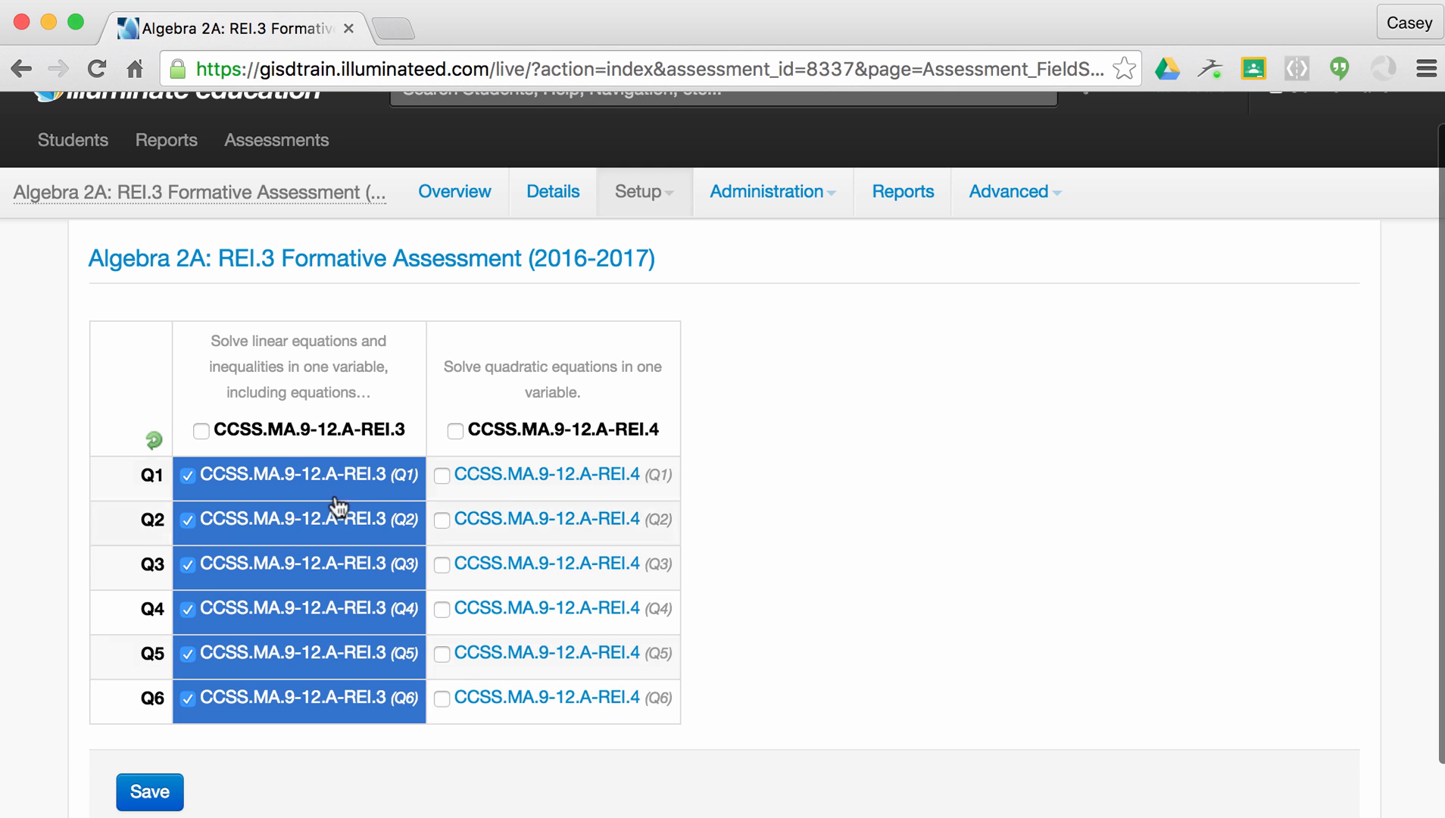
click(153, 442)
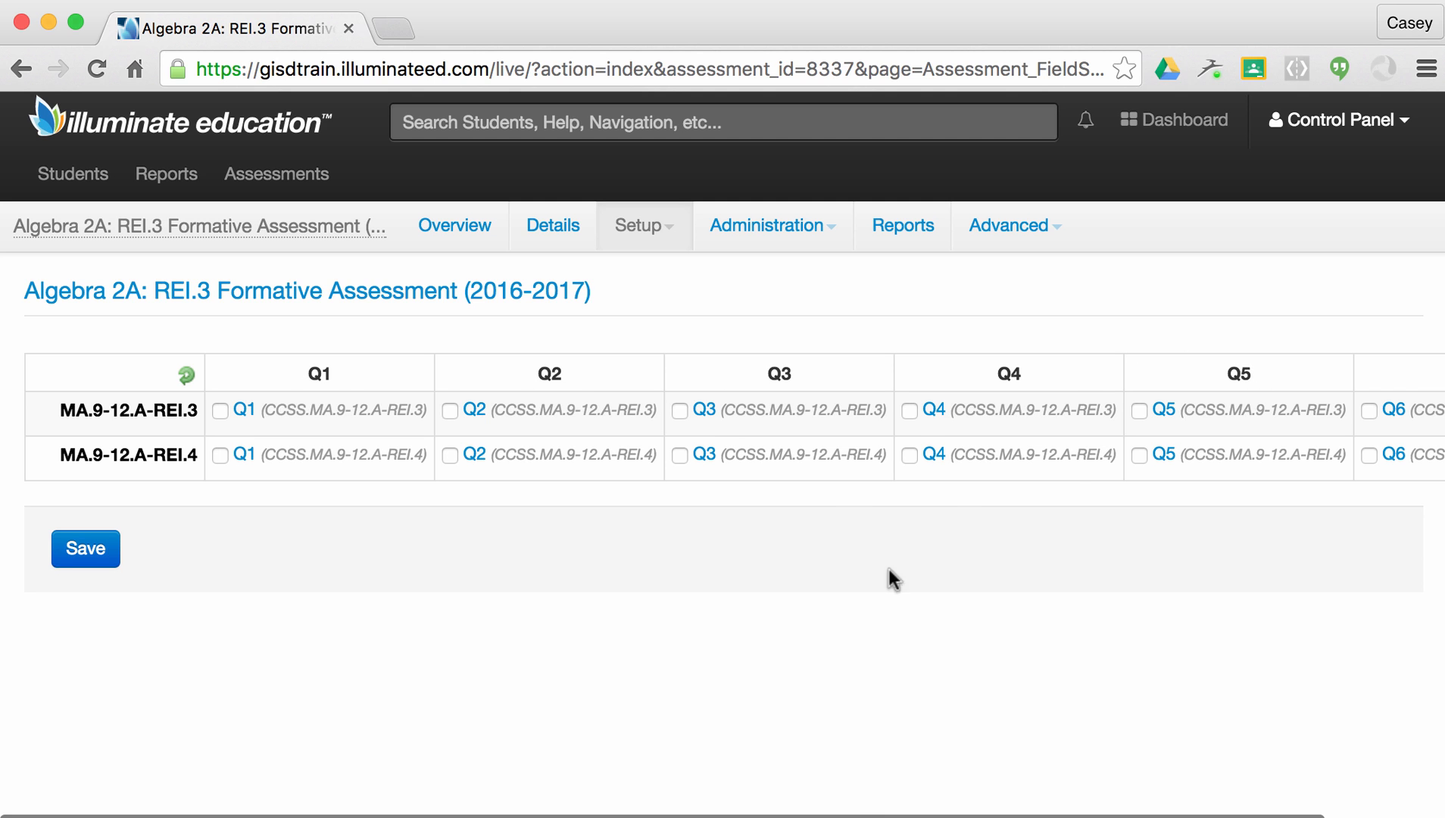
Switch the standards alignment grid back to showing questions as rows.
scroll(895, 738, right, 3)
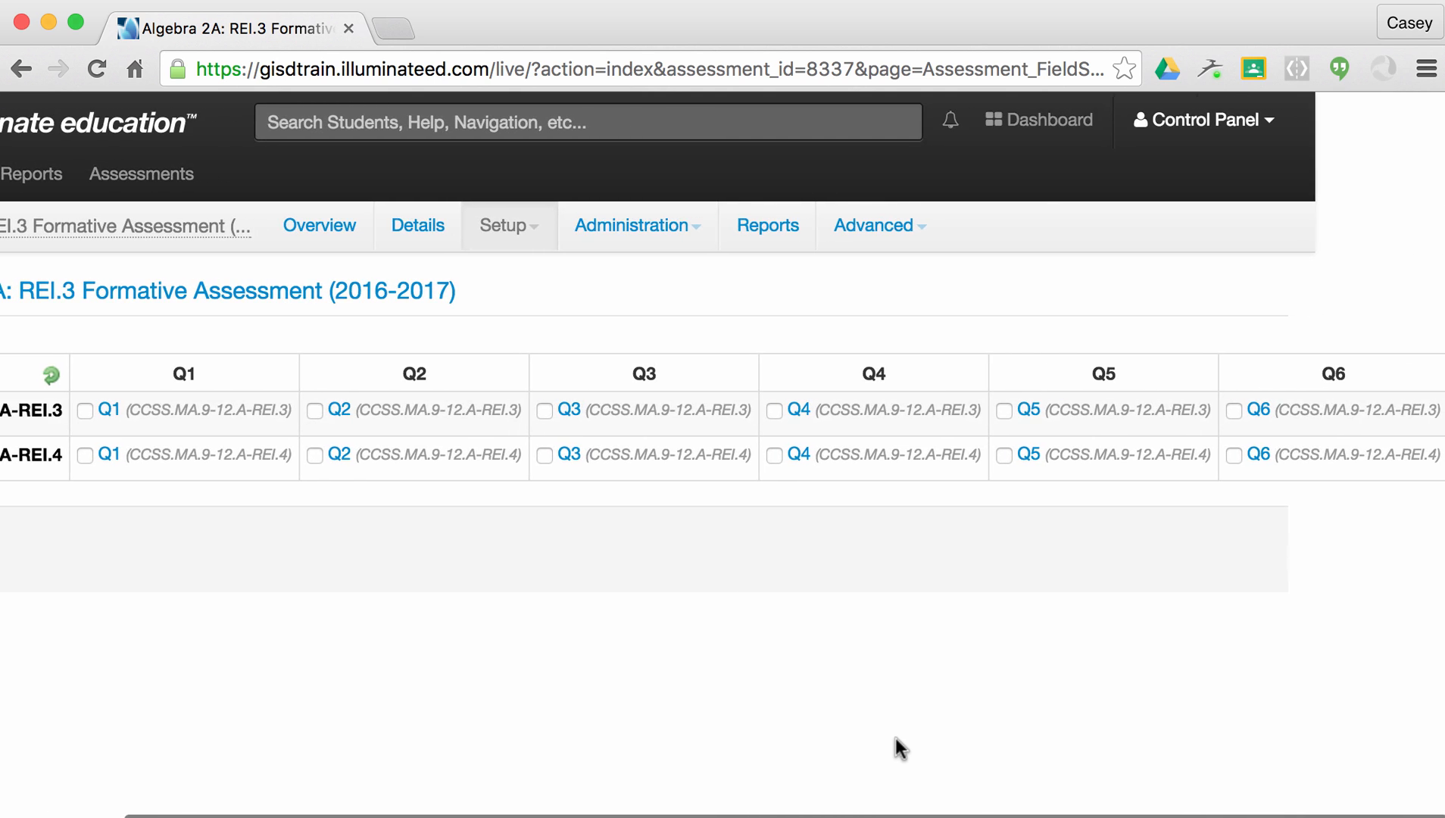
scroll(895, 738, left, 3)
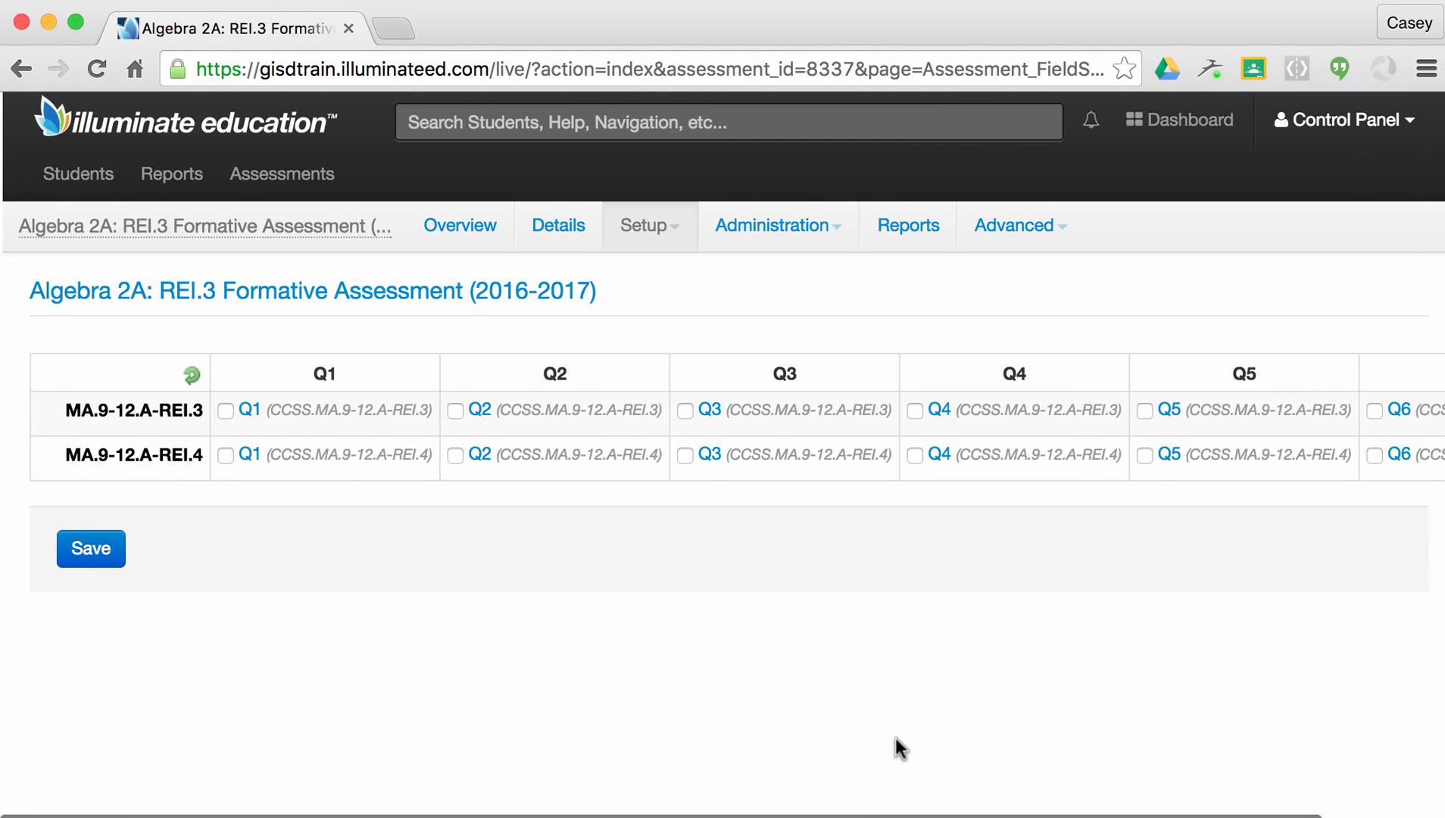
click(221, 411)
click(453, 413)
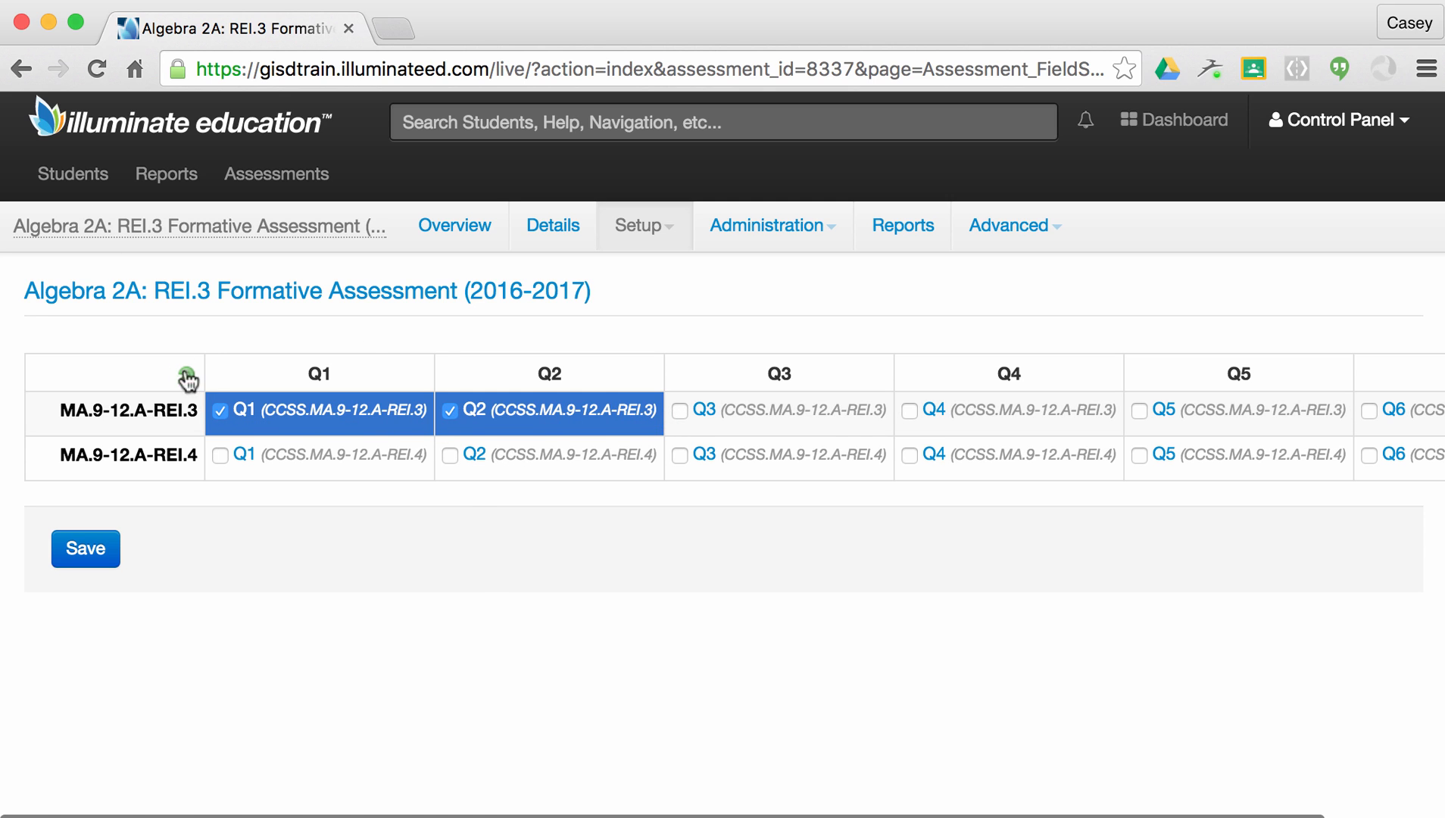
click(186, 377)
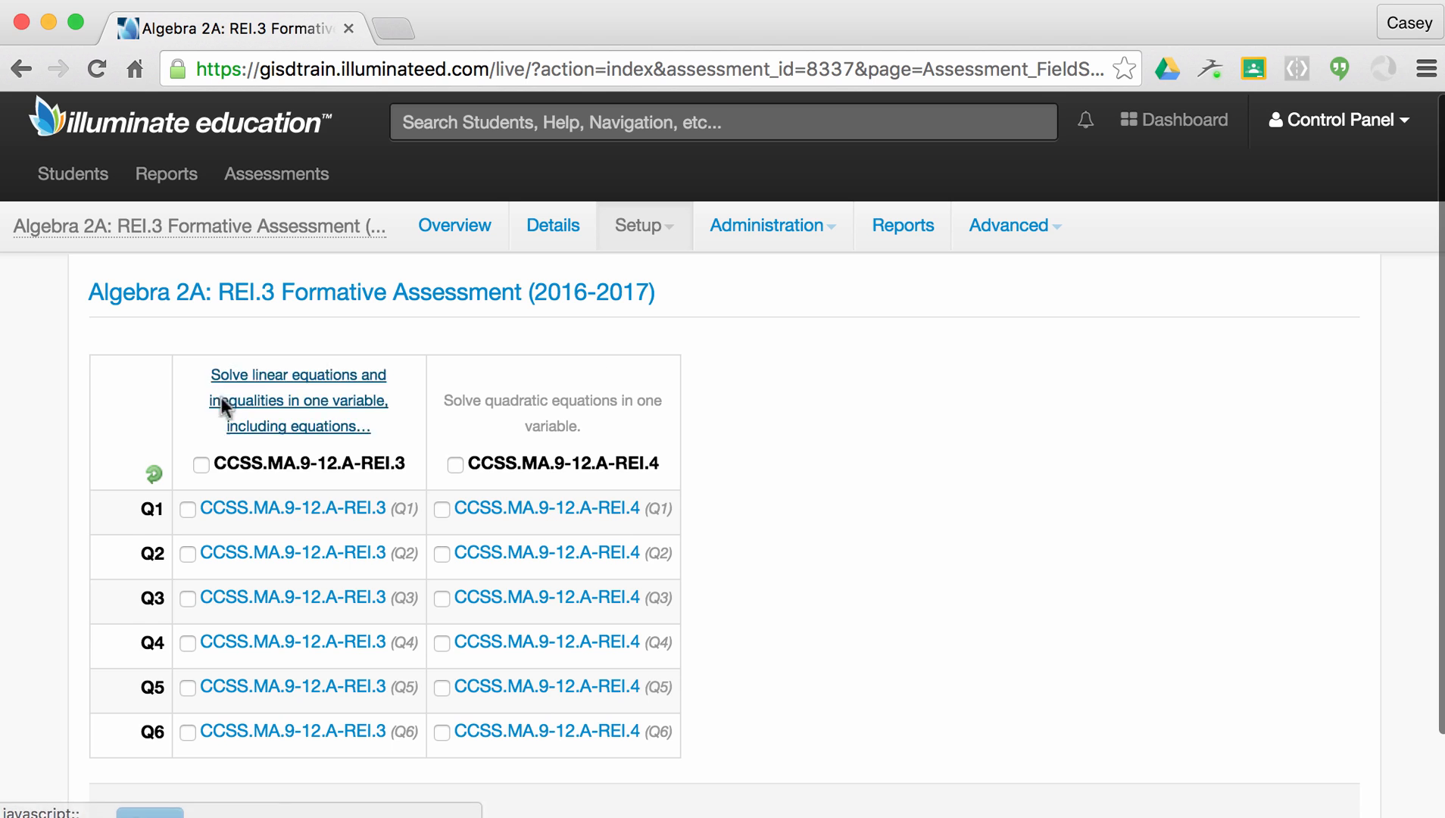
Check CCSS.MA.9-12.A-REI.3 for Q1 through Q6 and save the alignment.
click(187, 509)
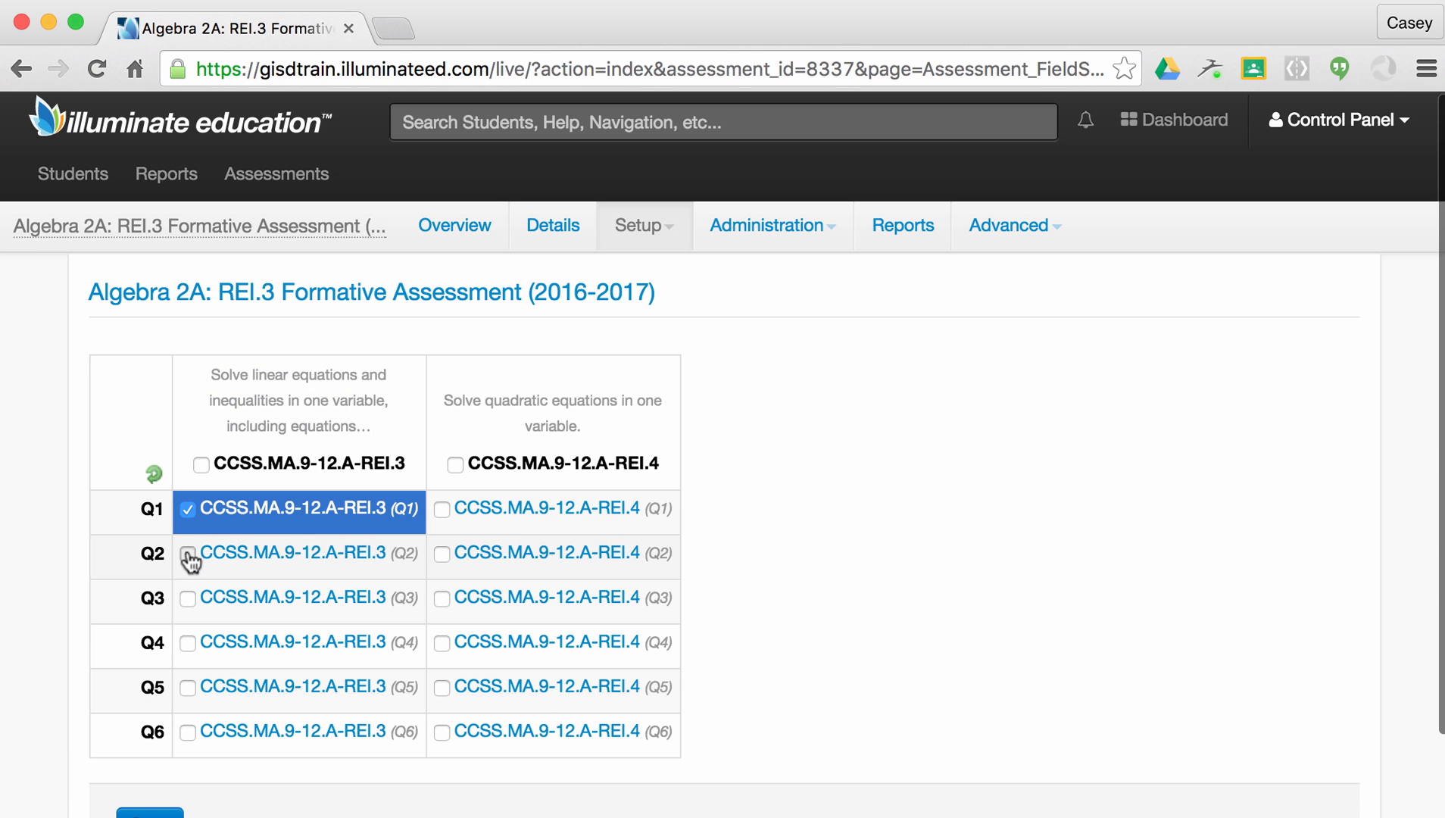
click(187, 553)
click(188, 599)
click(187, 643)
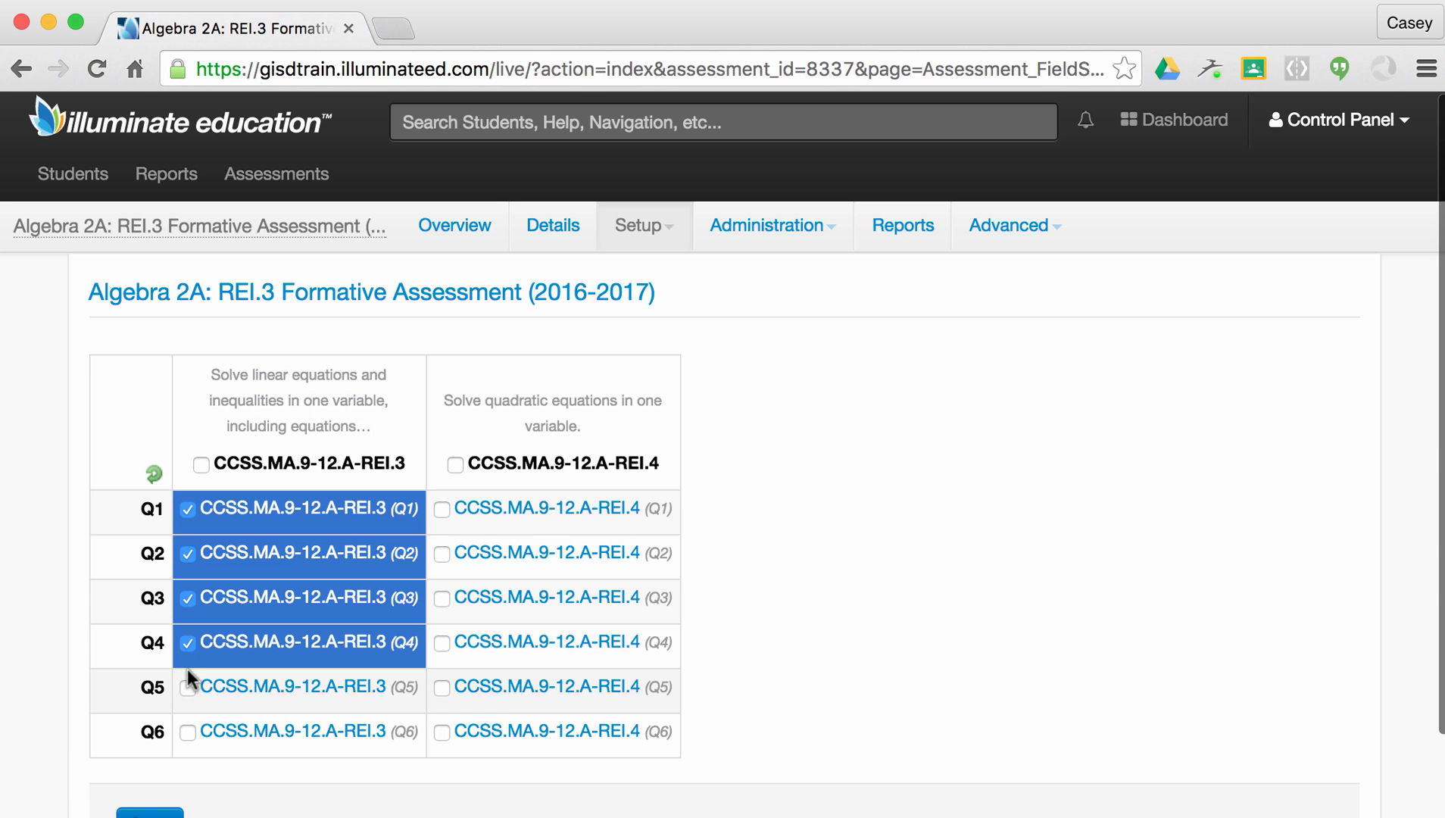
click(187, 688)
click(187, 732)
scroll(771, 678, down, 2)
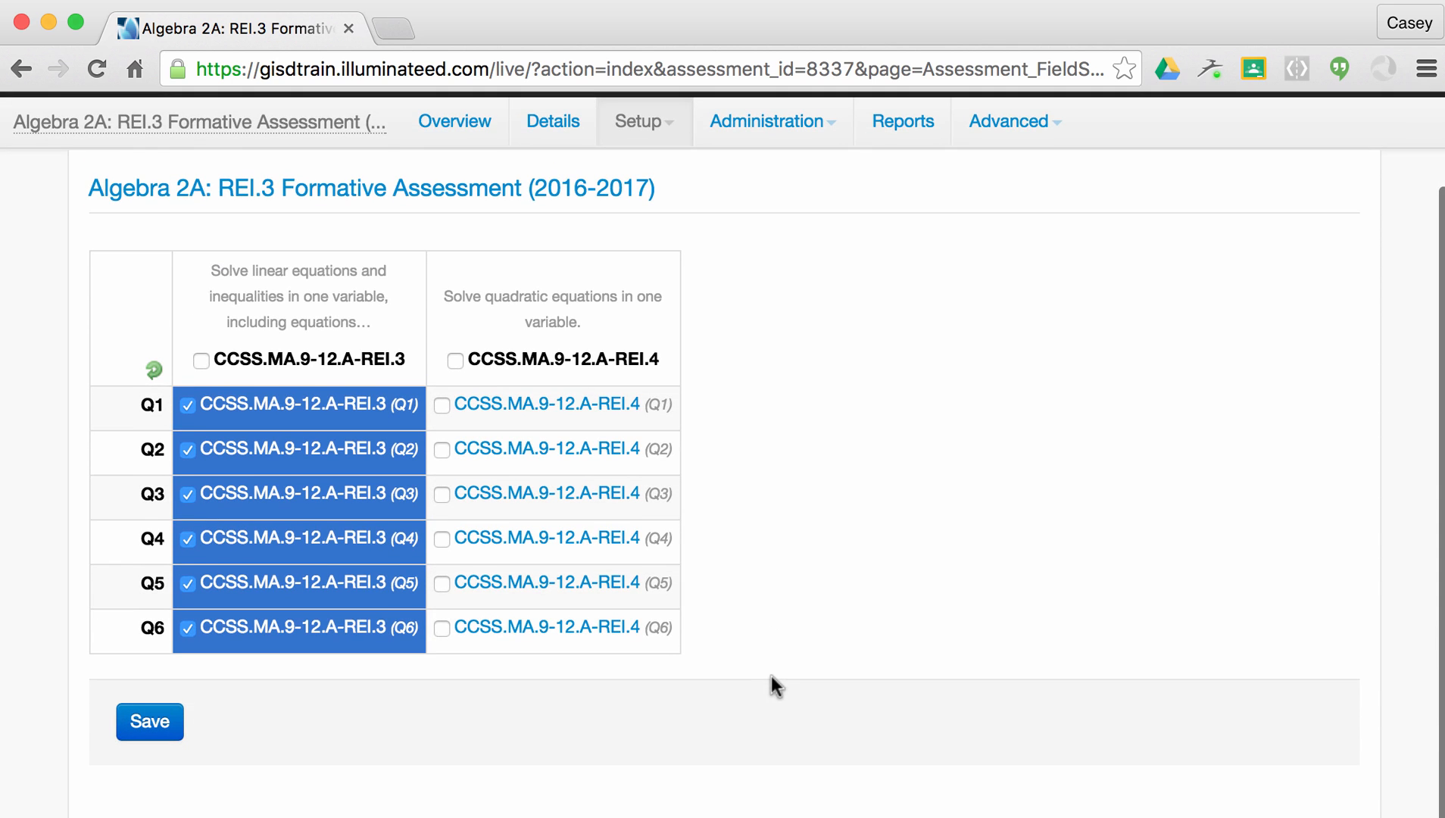
click(154, 740)
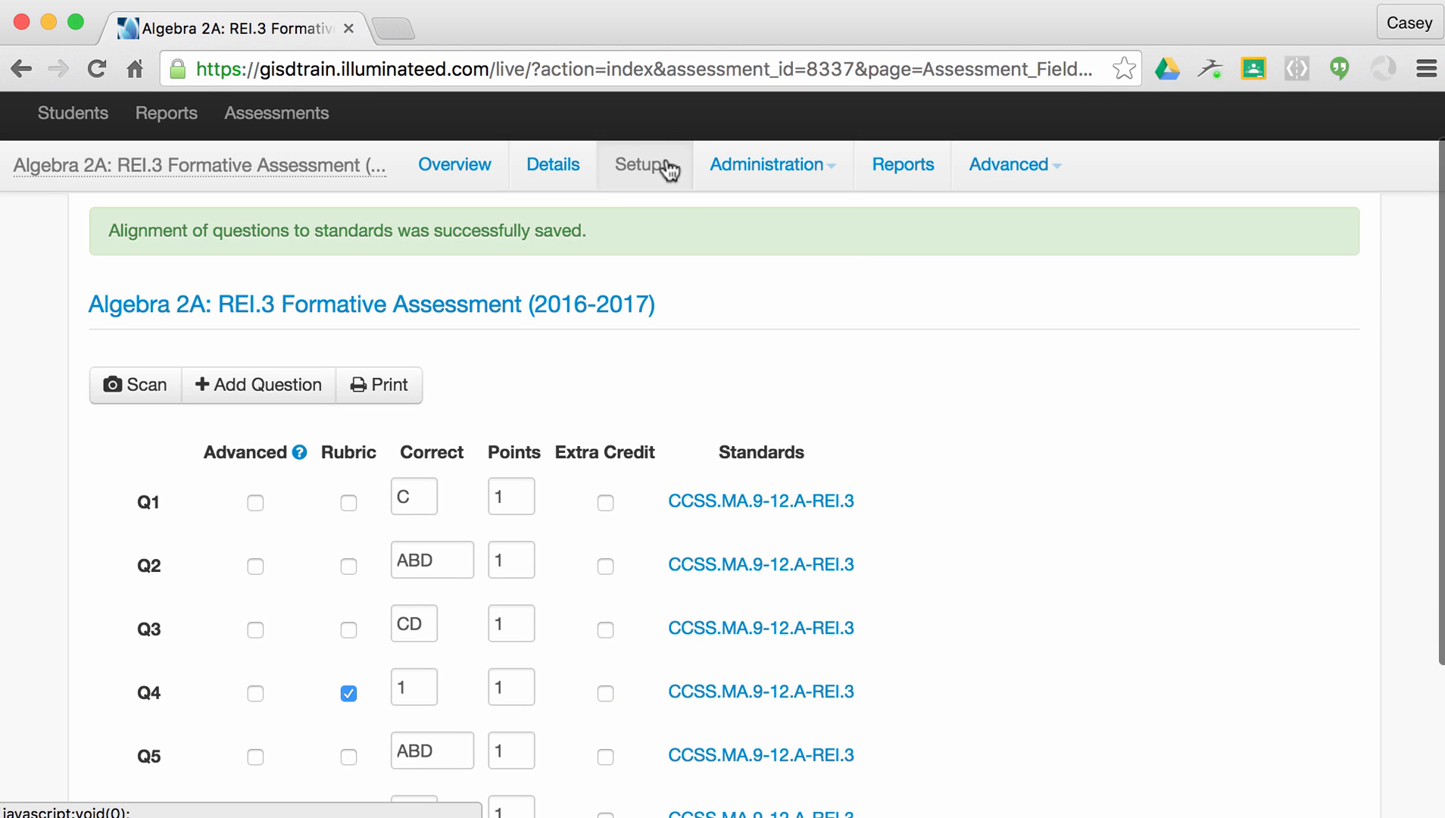
Go to the Question Groups page from the Setup menu.
click(665, 165)
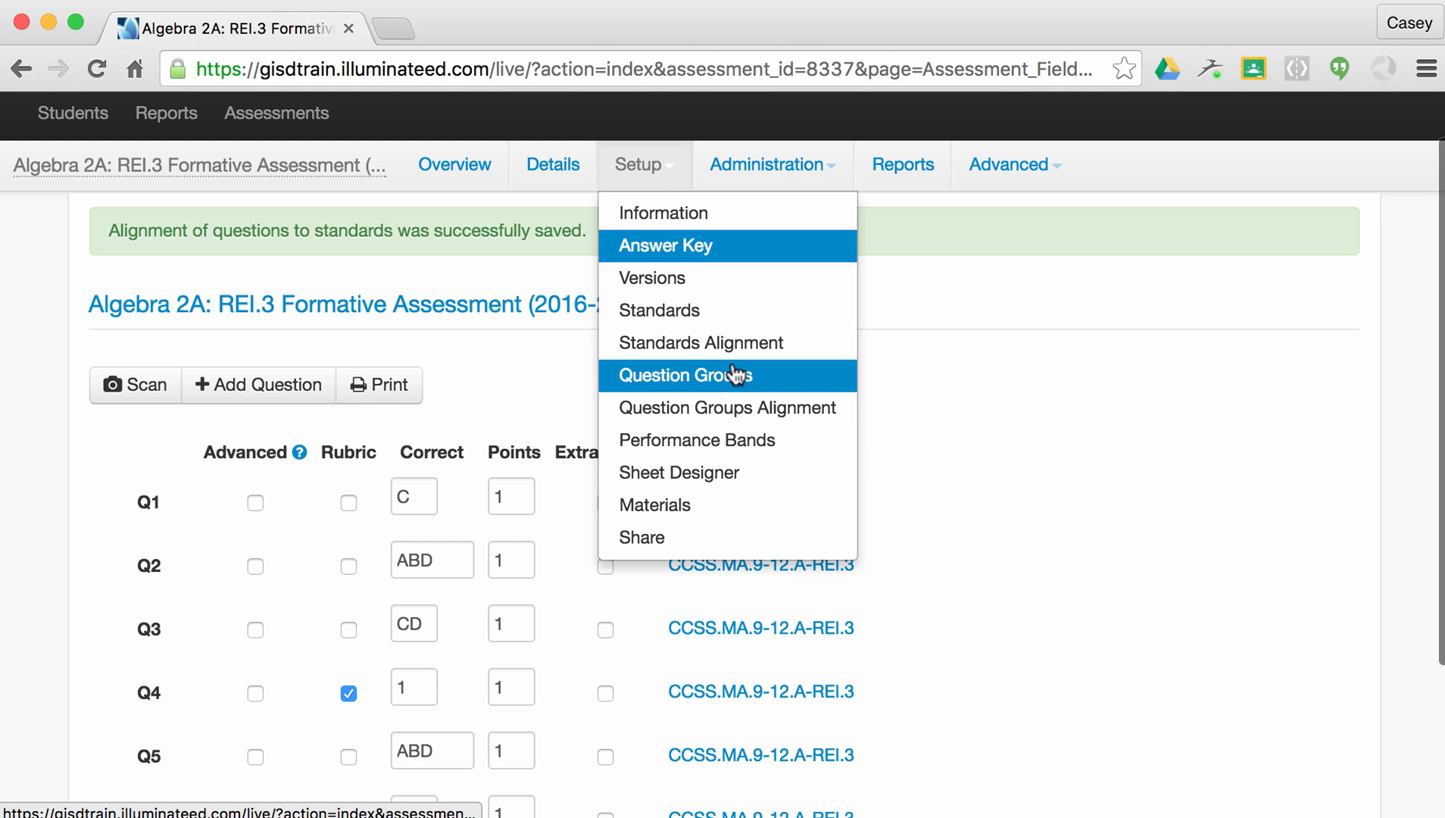
click(733, 374)
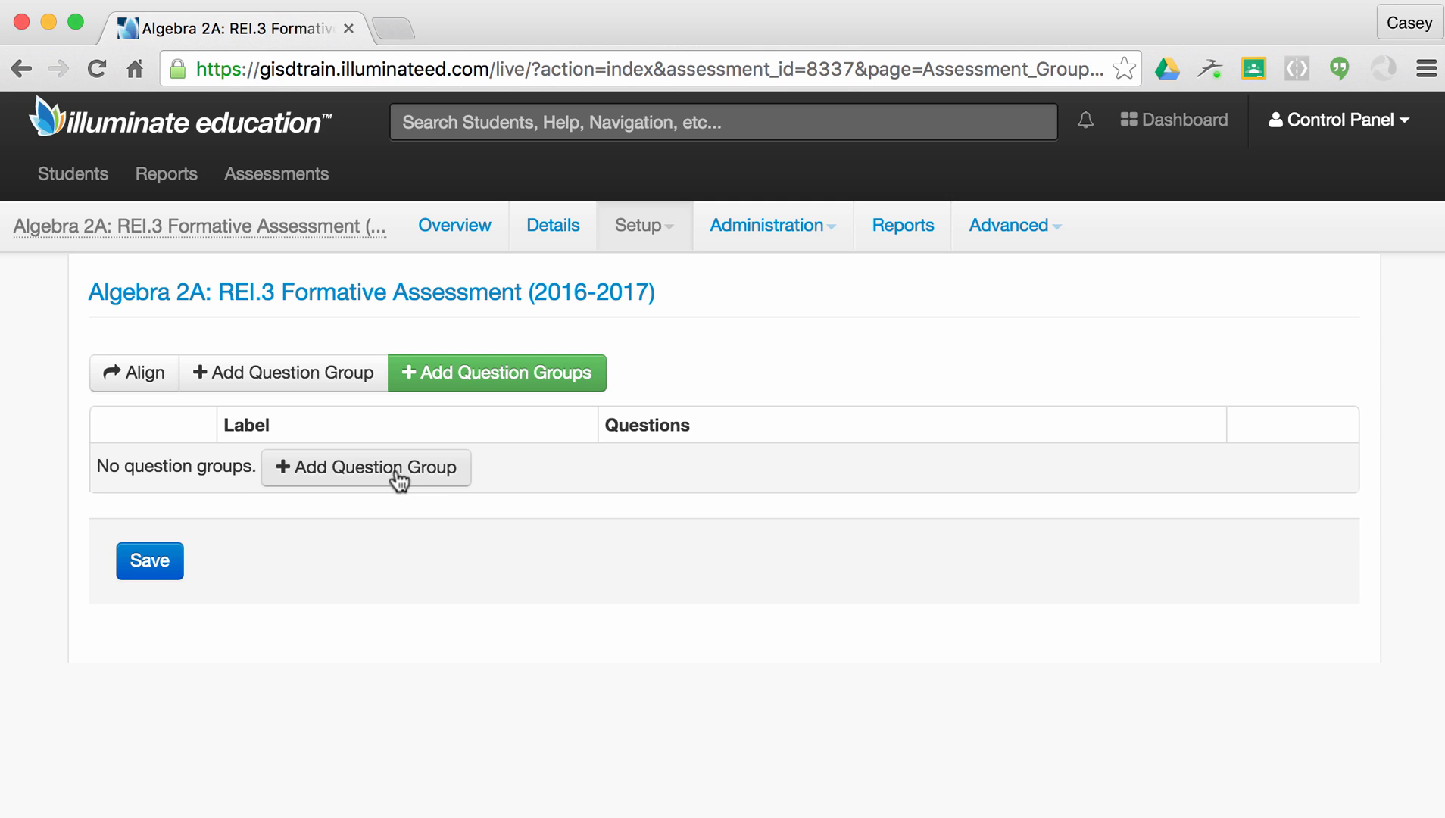
Add a question group labelled 'Algebra I Standards' and save it.
click(399, 479)
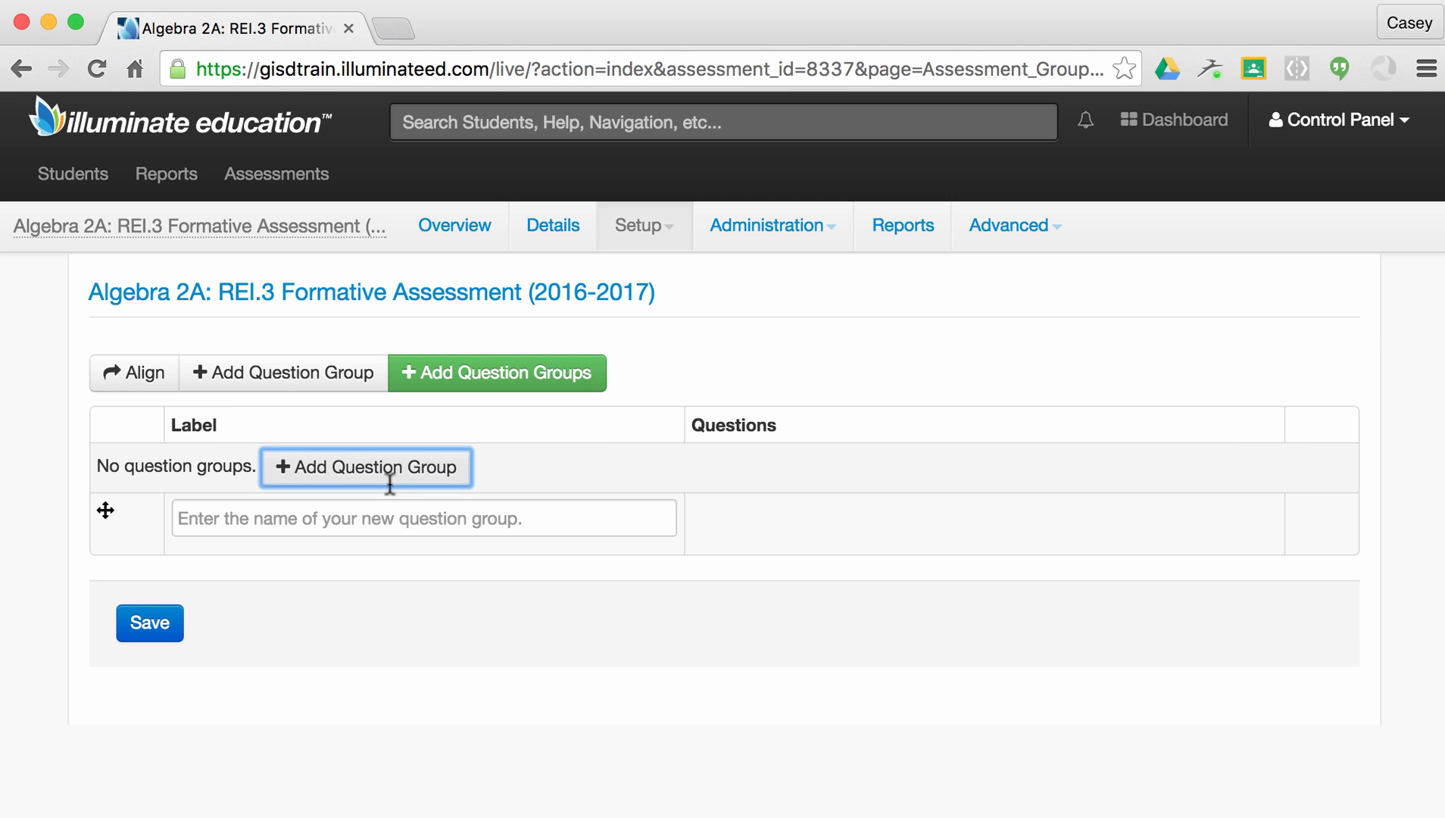
click(378, 506)
text(Algebra)
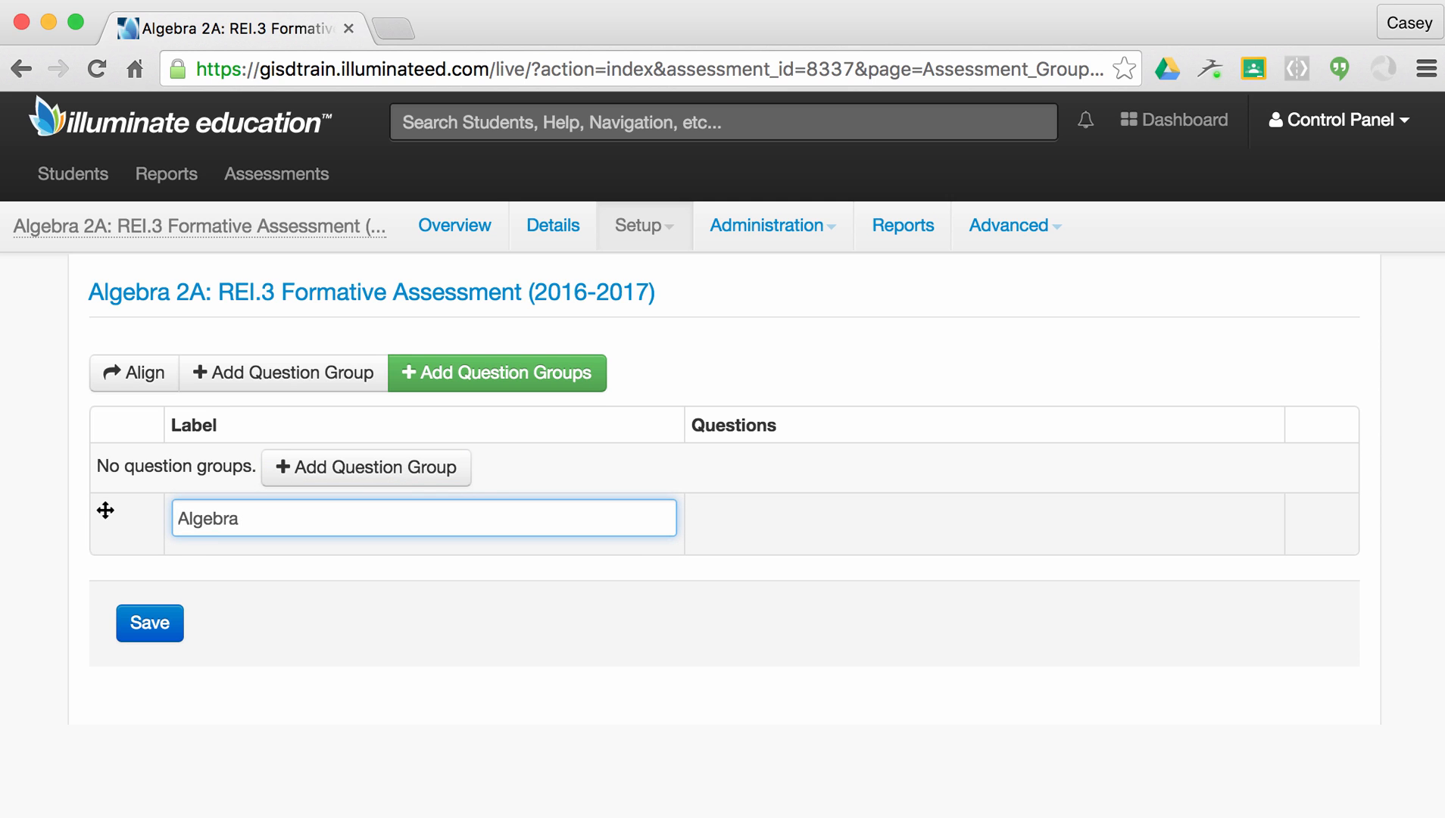
text( I Standards)
click(155, 626)
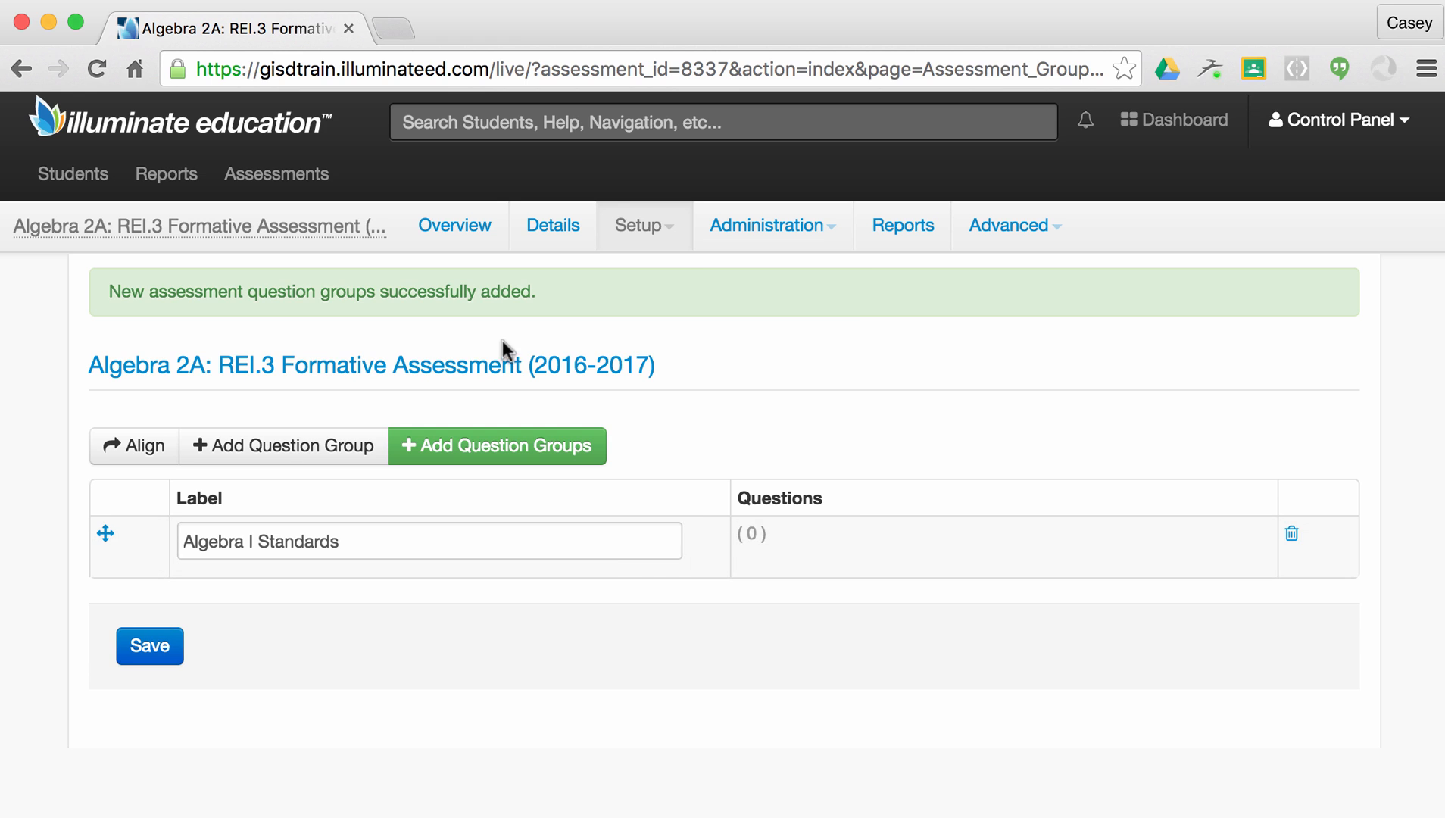
click(642, 223)
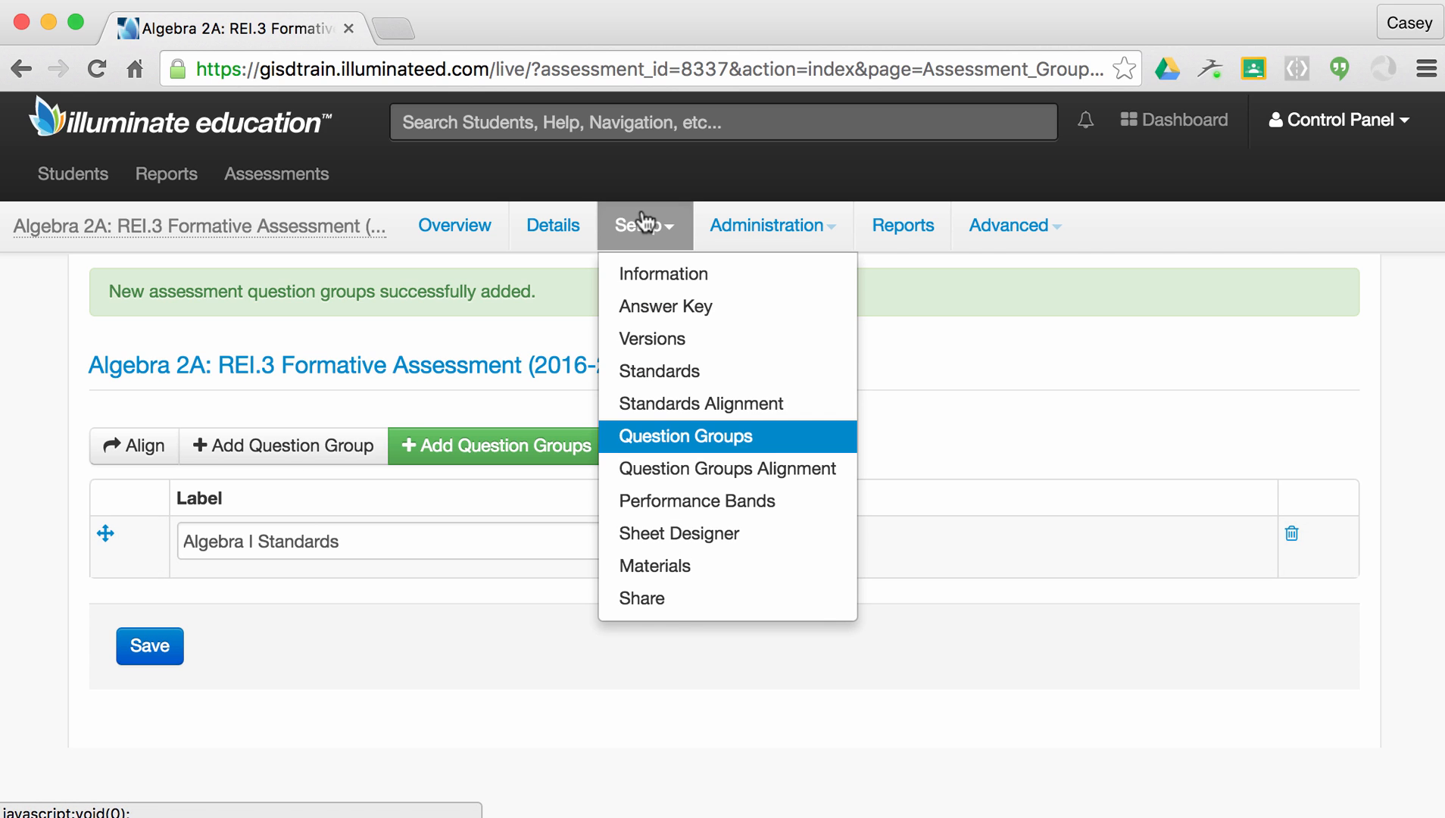
Assign Q1–Q6 to the Algebra I Standards question group and save the alignment.
click(690, 469)
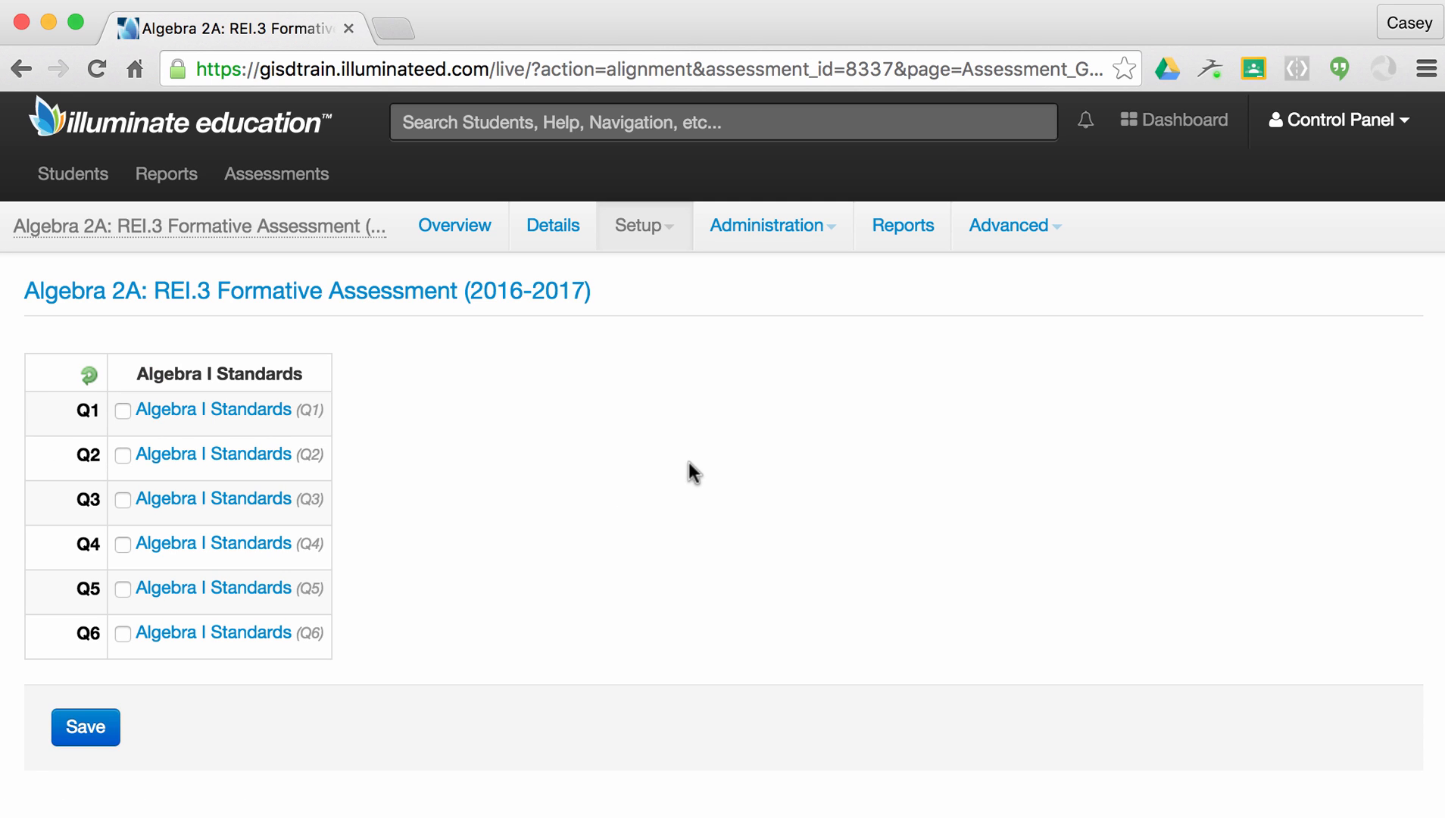
click(123, 410)
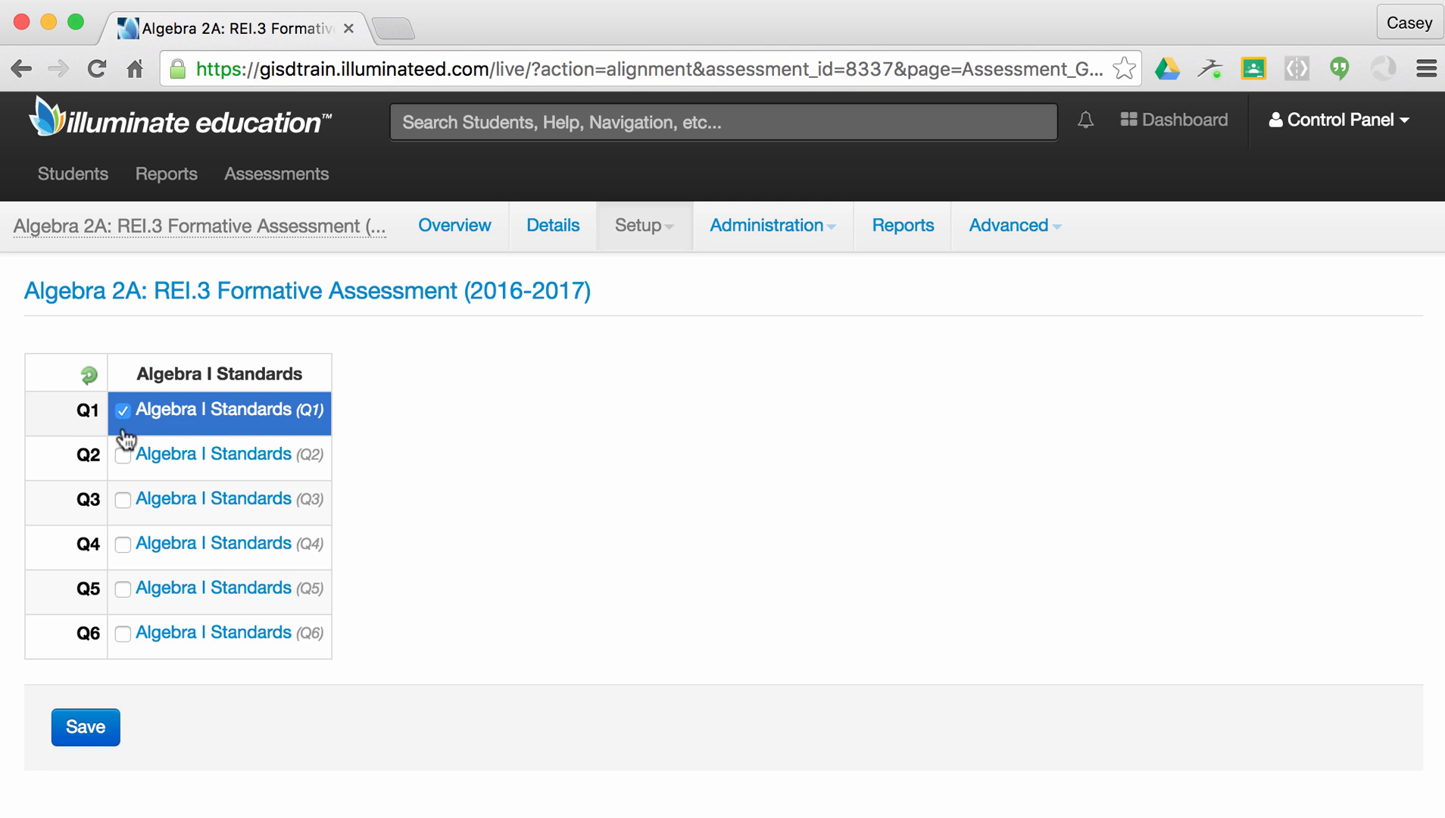
click(123, 457)
click(122, 501)
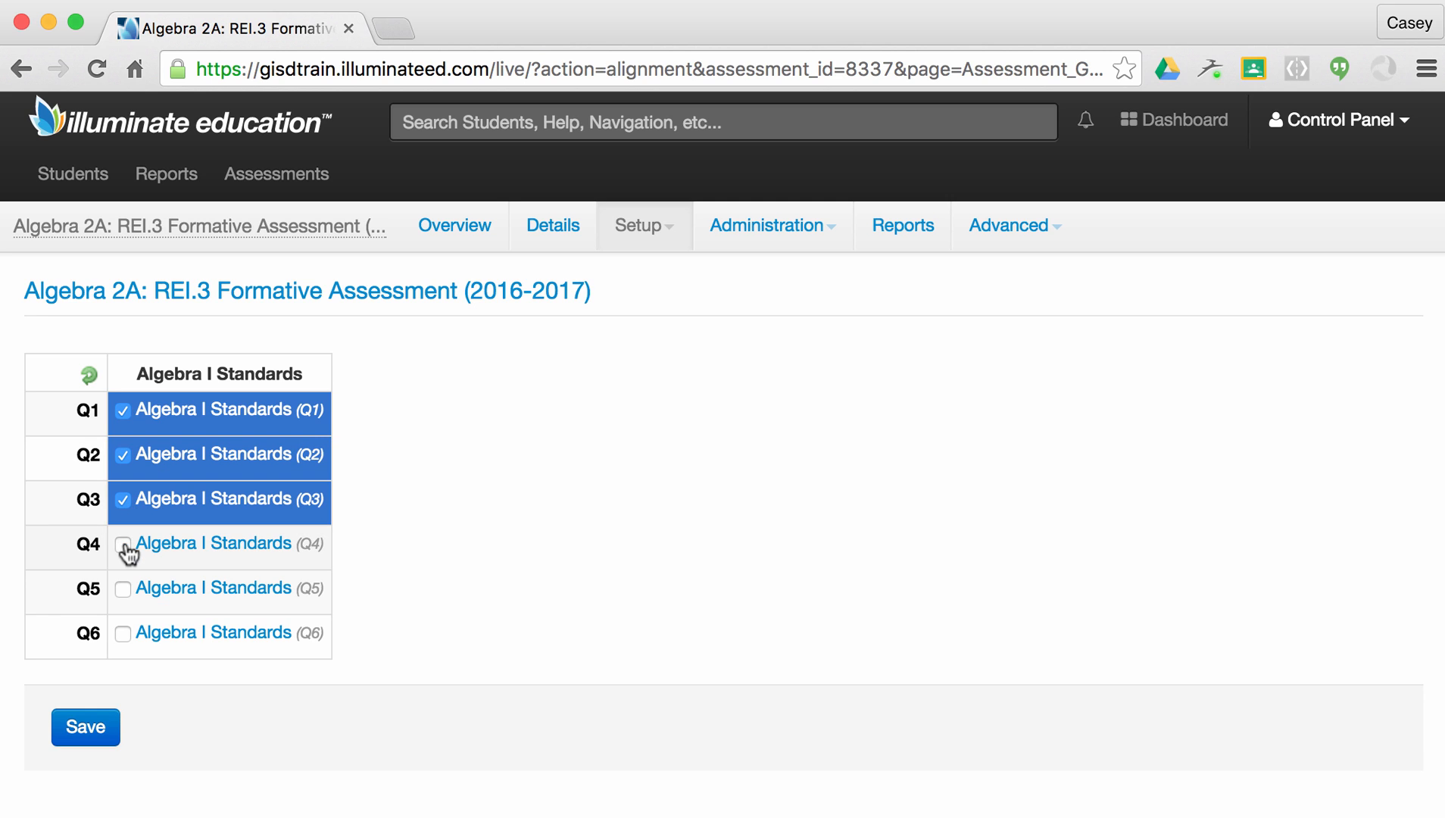
click(123, 547)
click(123, 590)
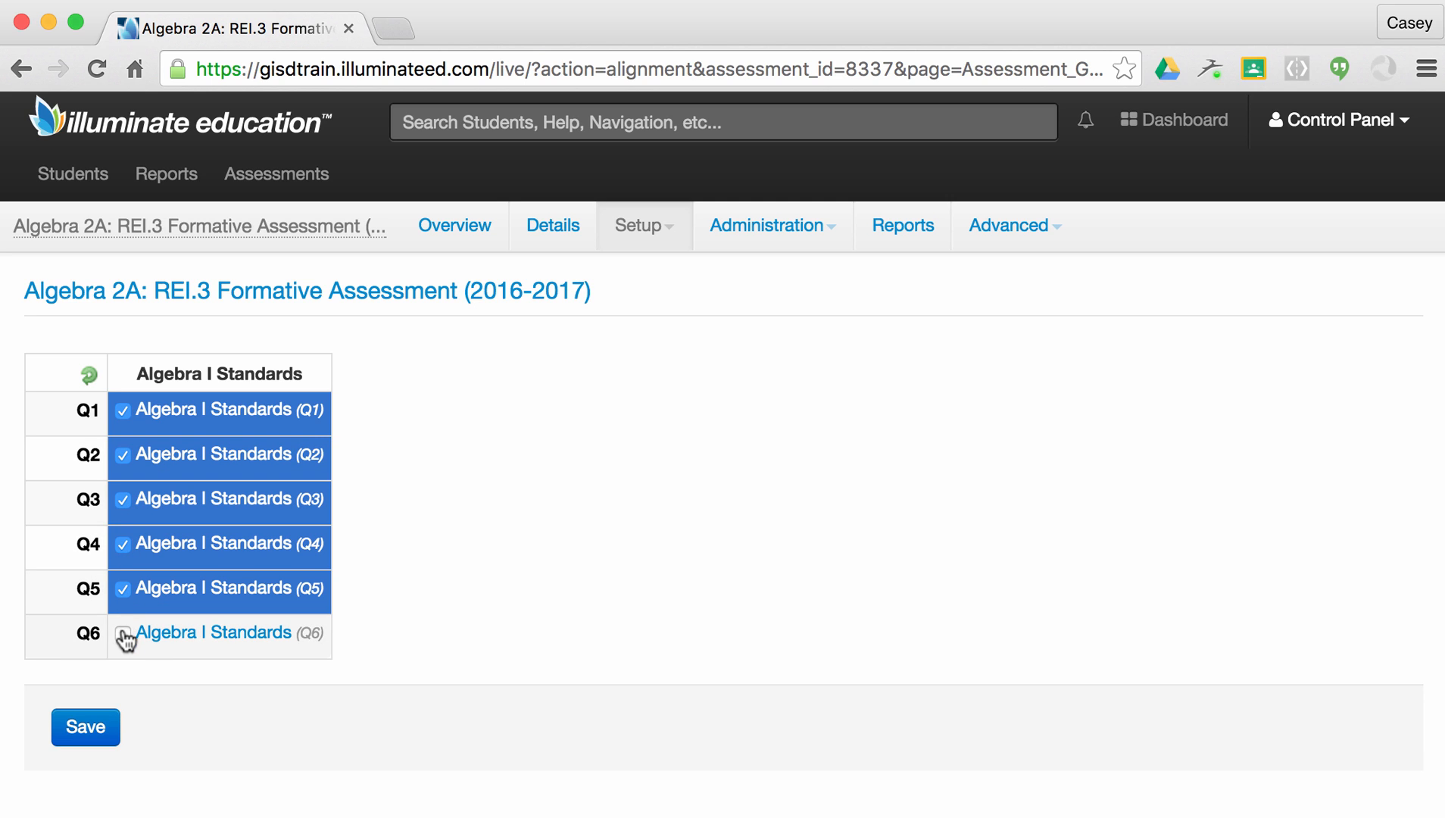
click(123, 633)
click(91, 736)
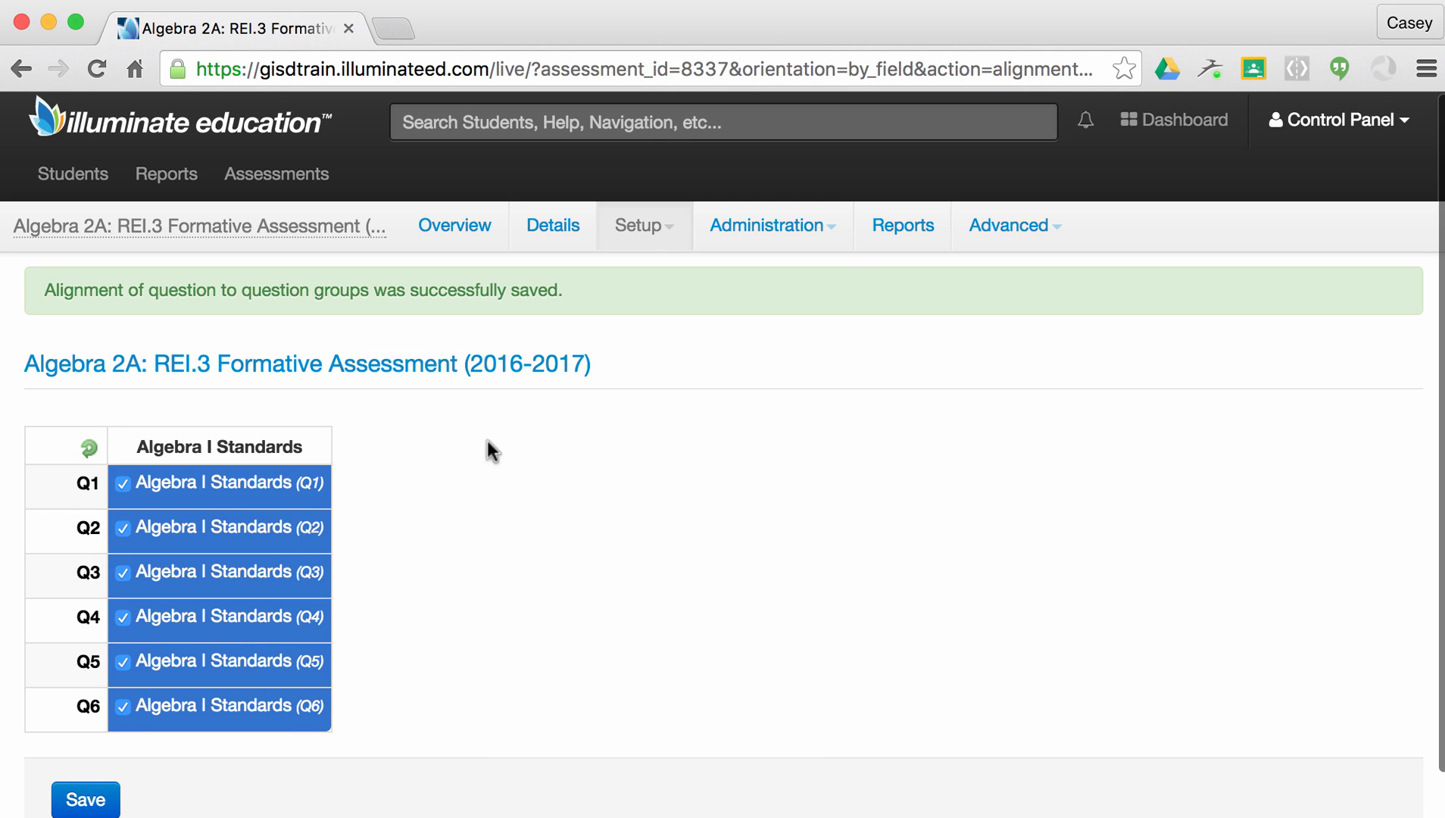
click(676, 221)
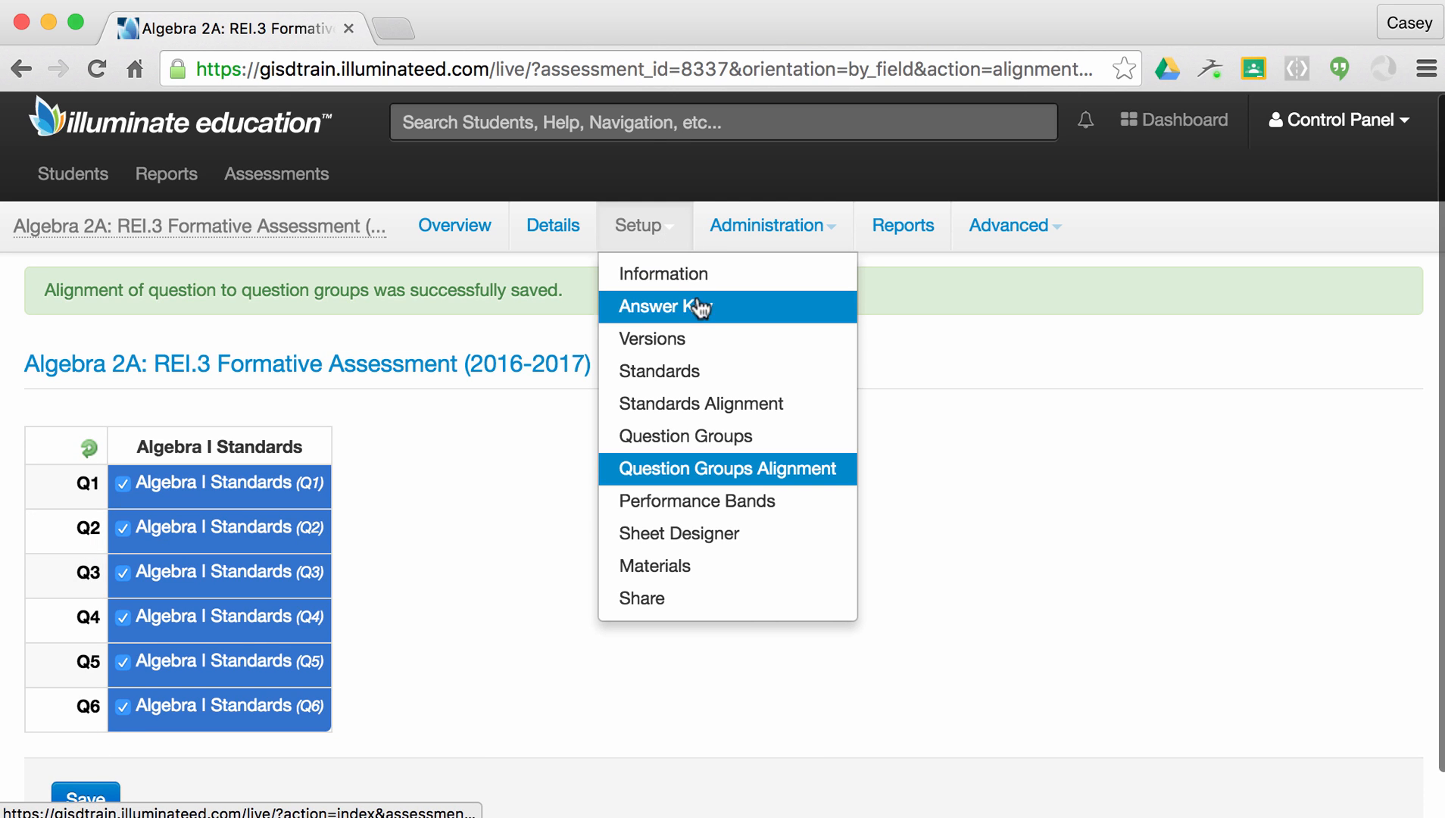
scroll(706, 398, down, 1)
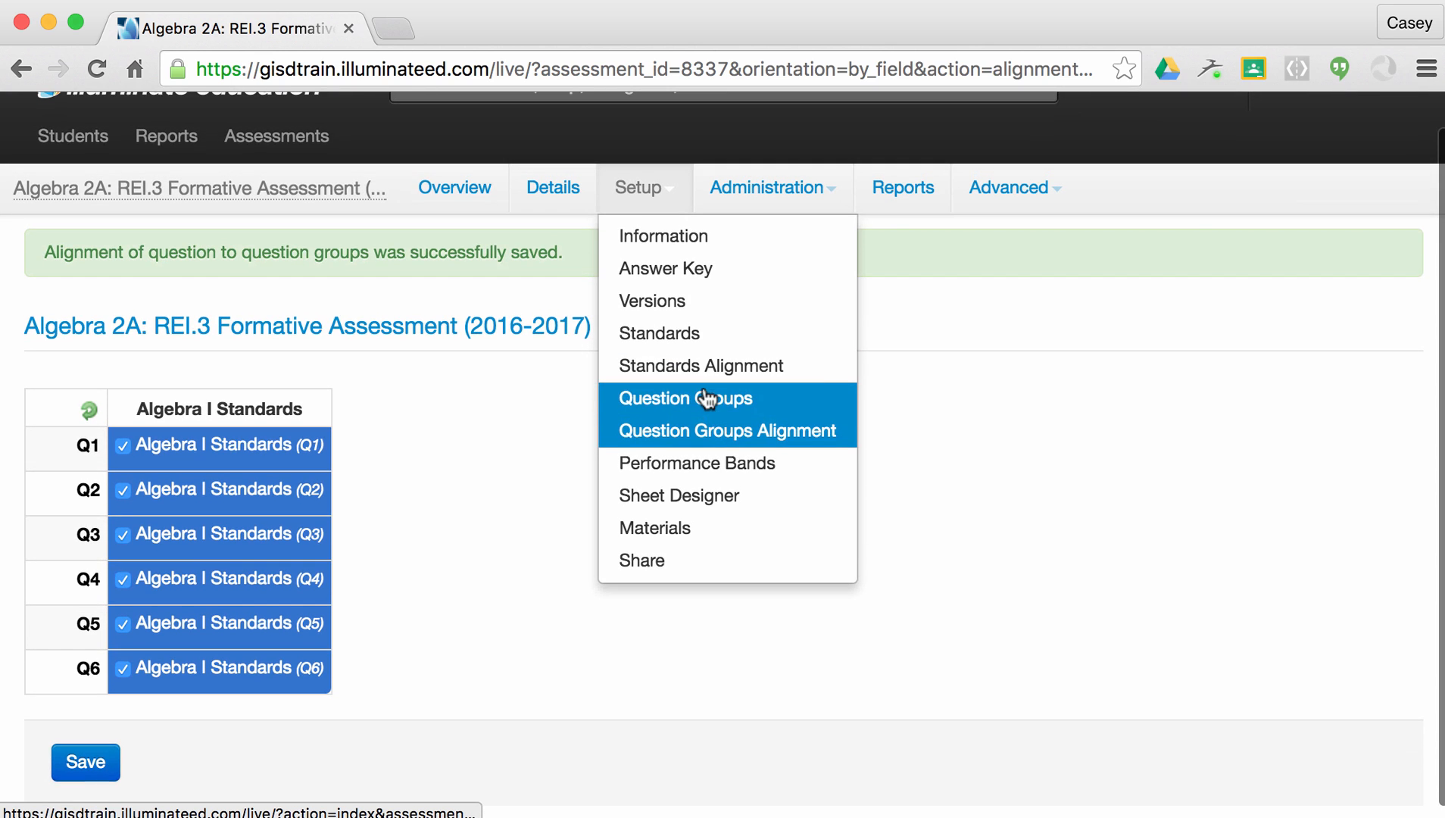
Check that Overall, REI.3, REI.4 and Algebra I Standards use District Default performance bands.
click(704, 462)
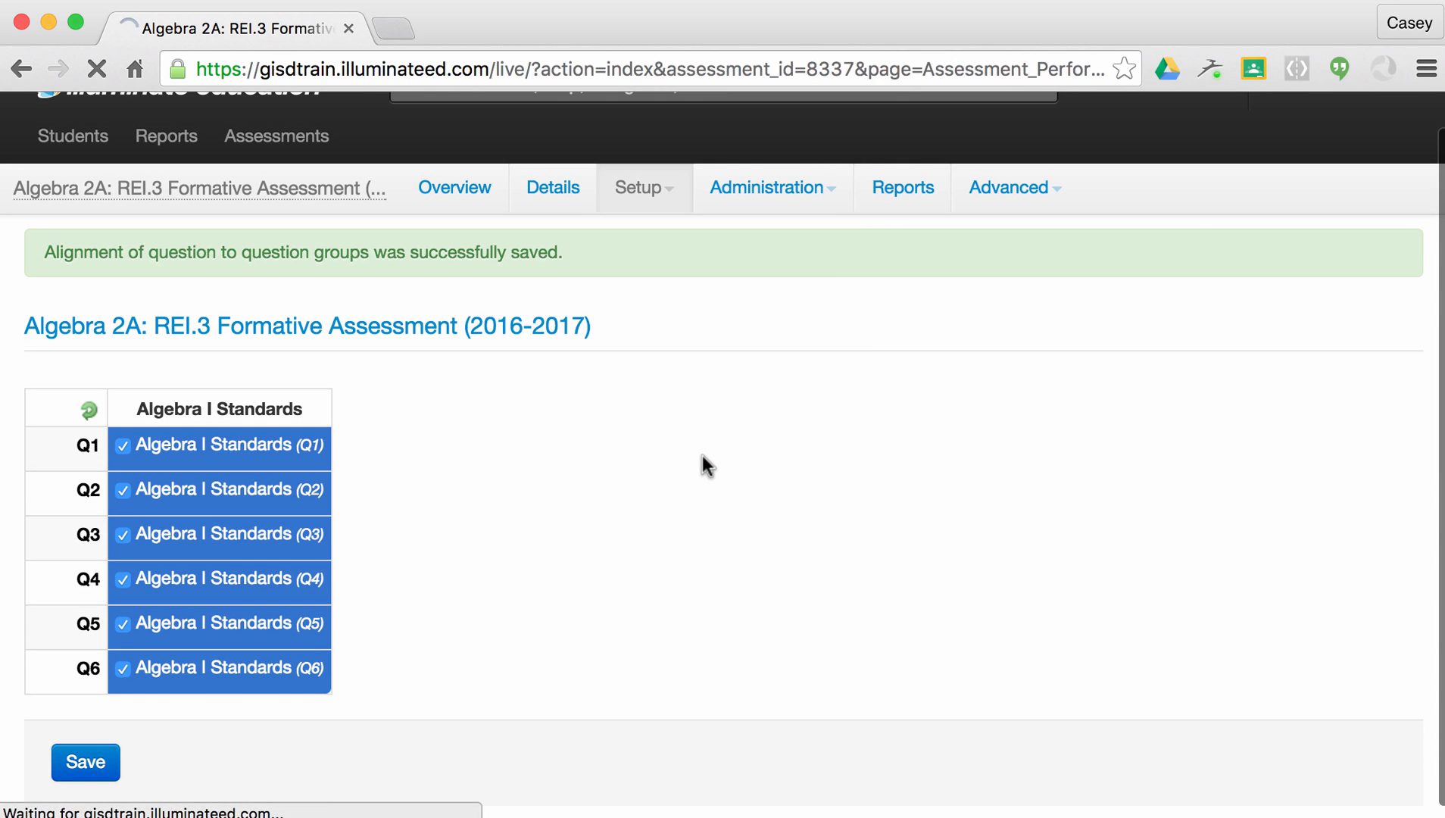
scroll(702, 455, down, 3)
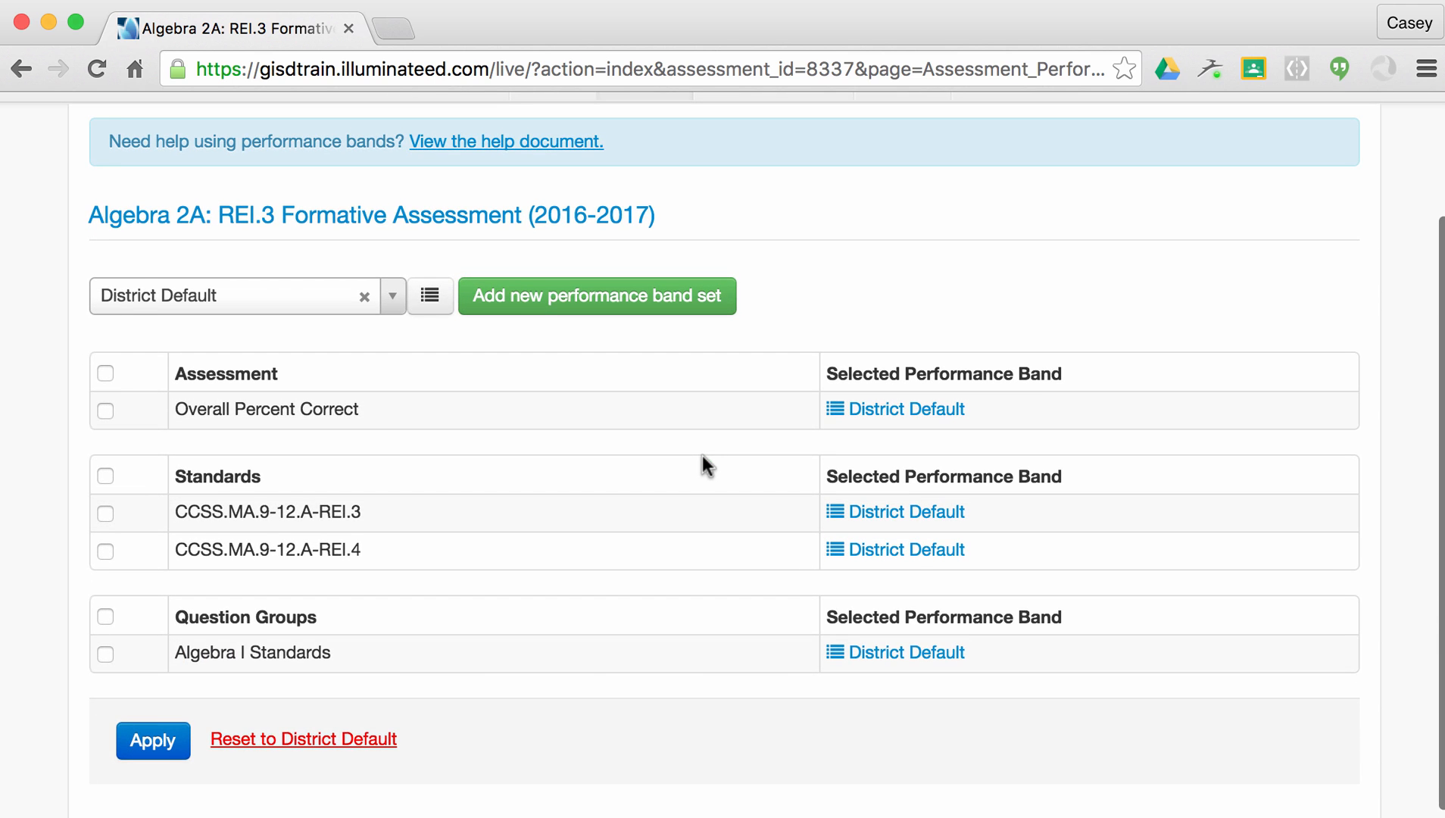
scroll(702, 455, down, 1)
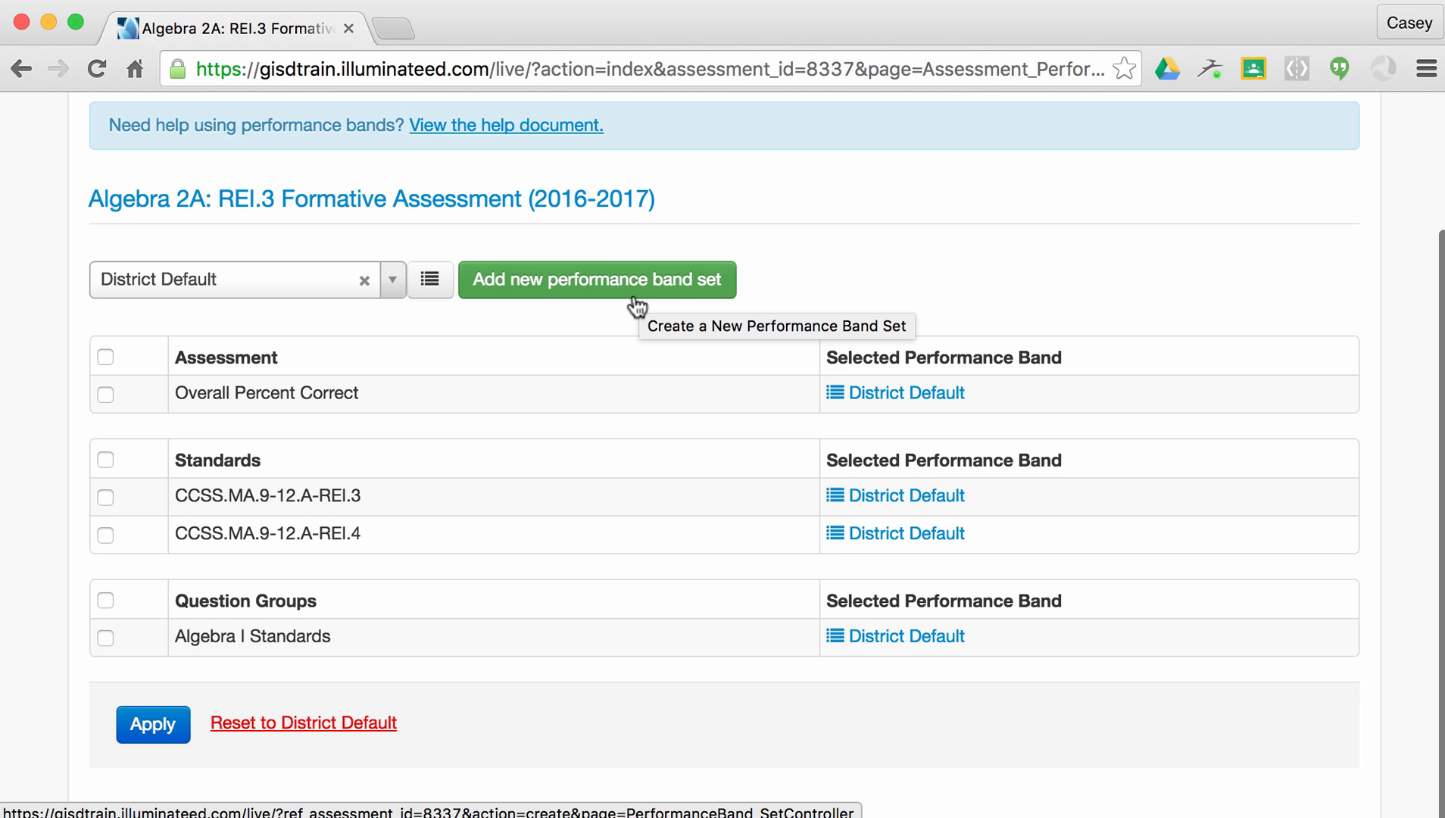
scroll(845, 327, up, 5)
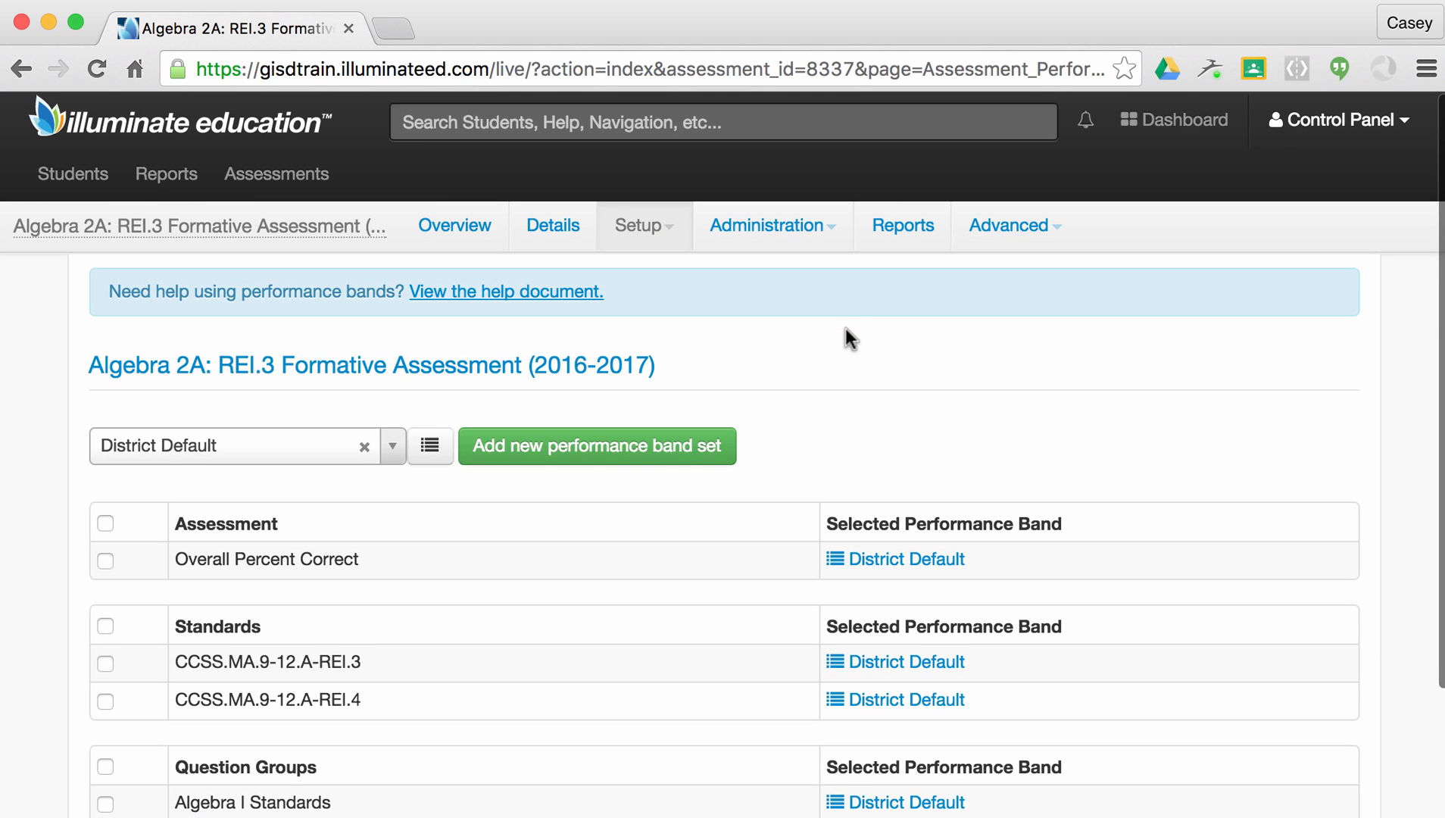
click(661, 238)
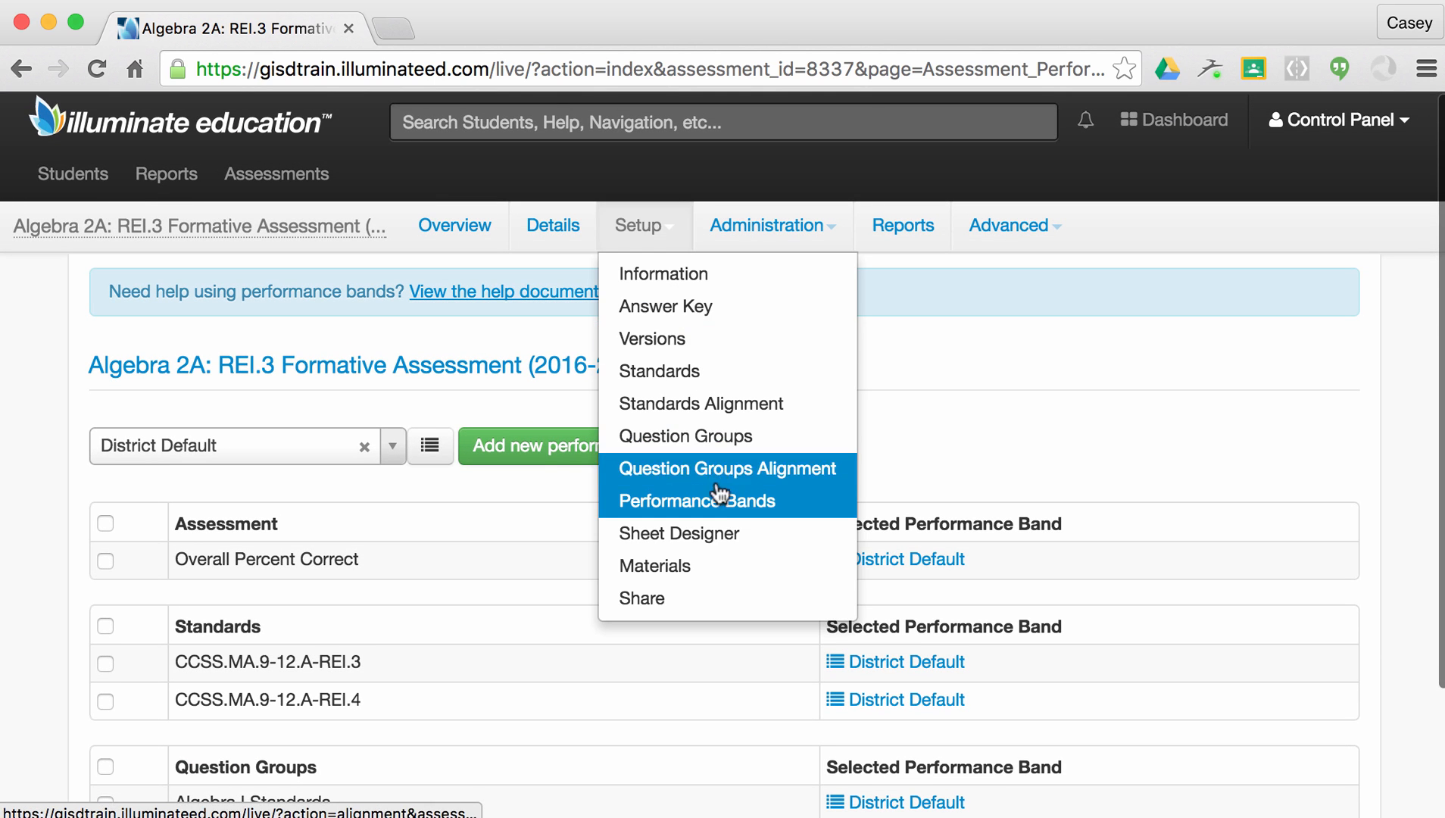
Open the Sheet Designer and look through the Q1–Q6 response table.
click(716, 536)
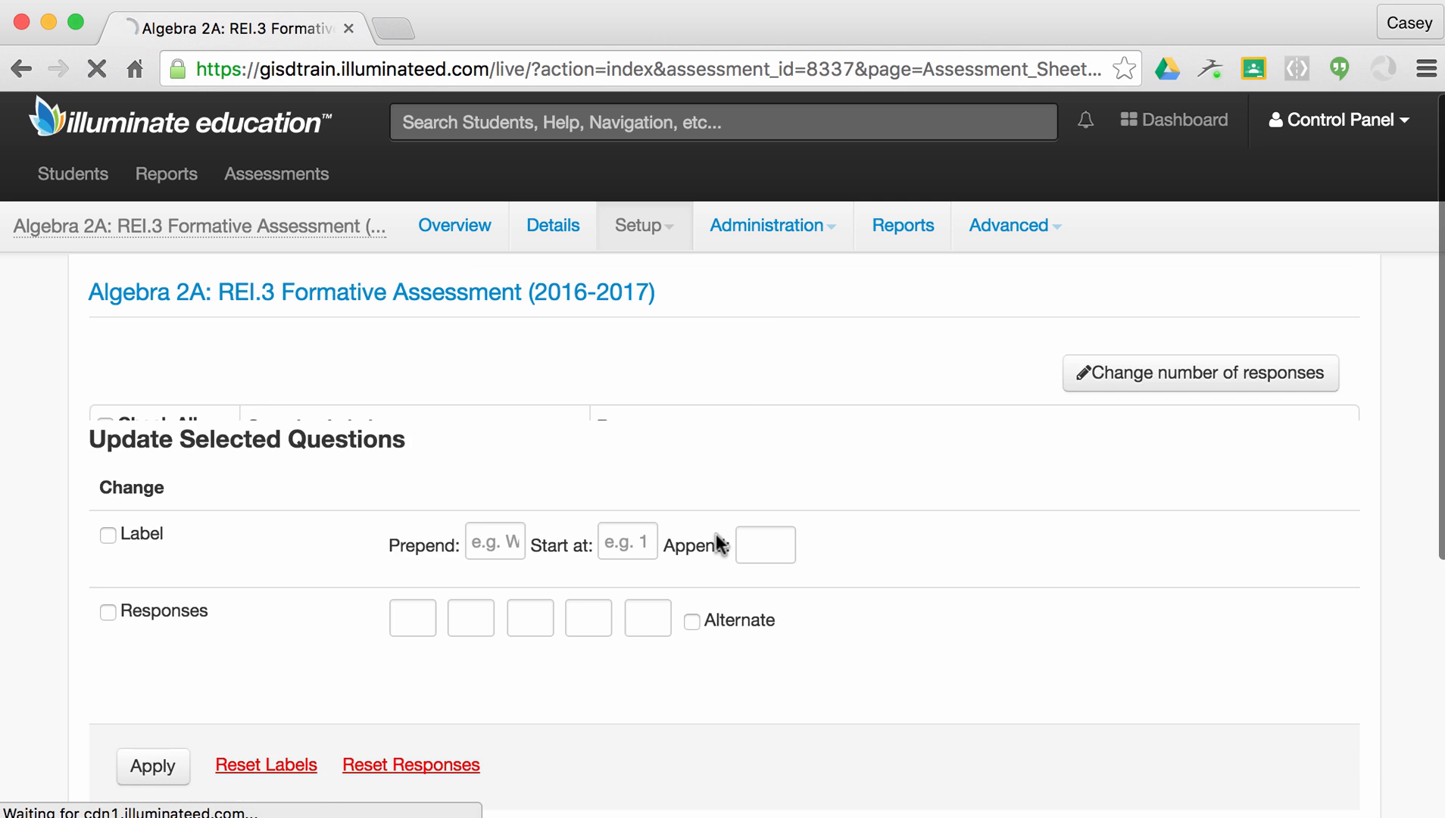
scroll(761, 318, down, 3)
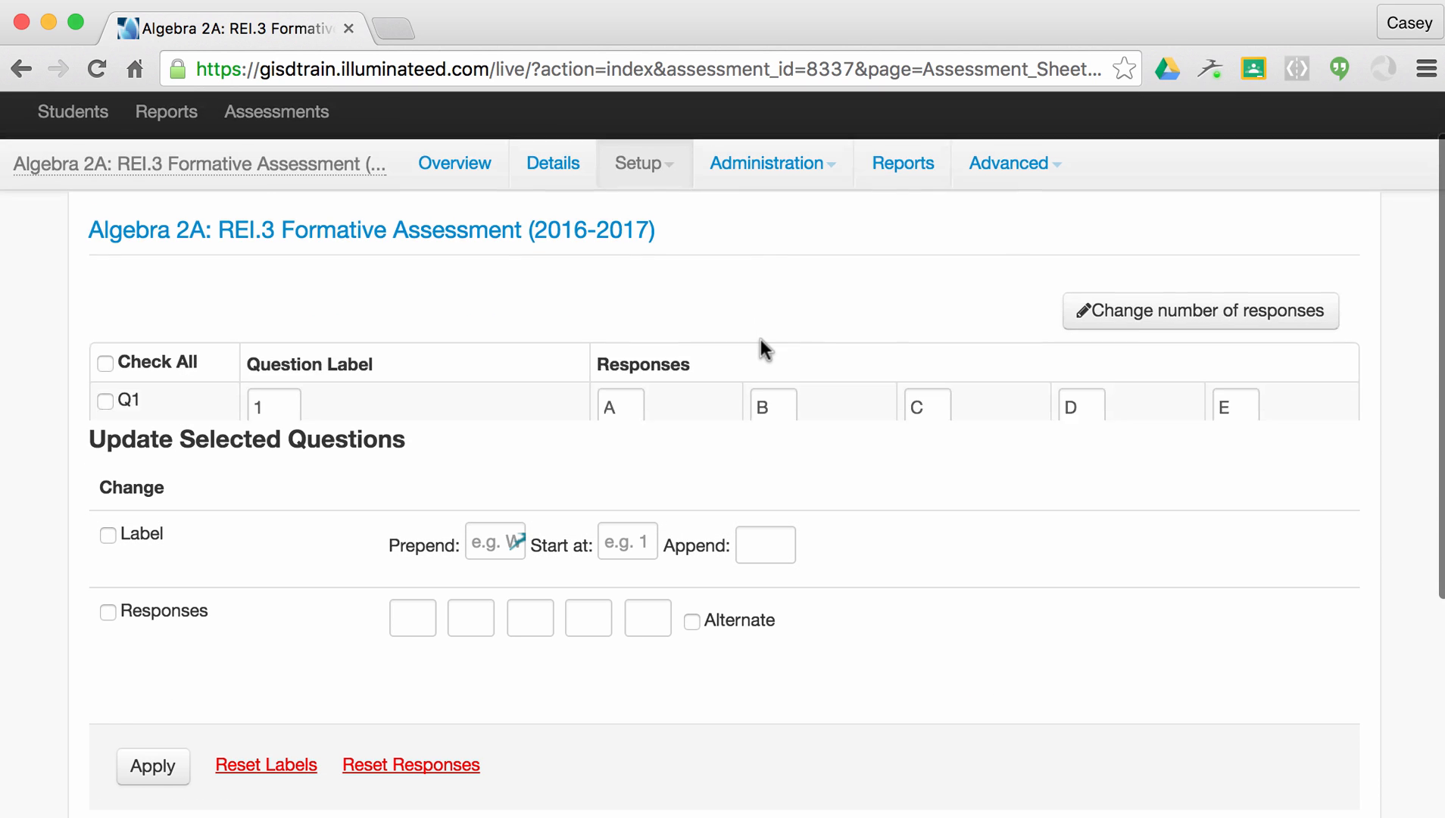
scroll(763, 348, down, 4)
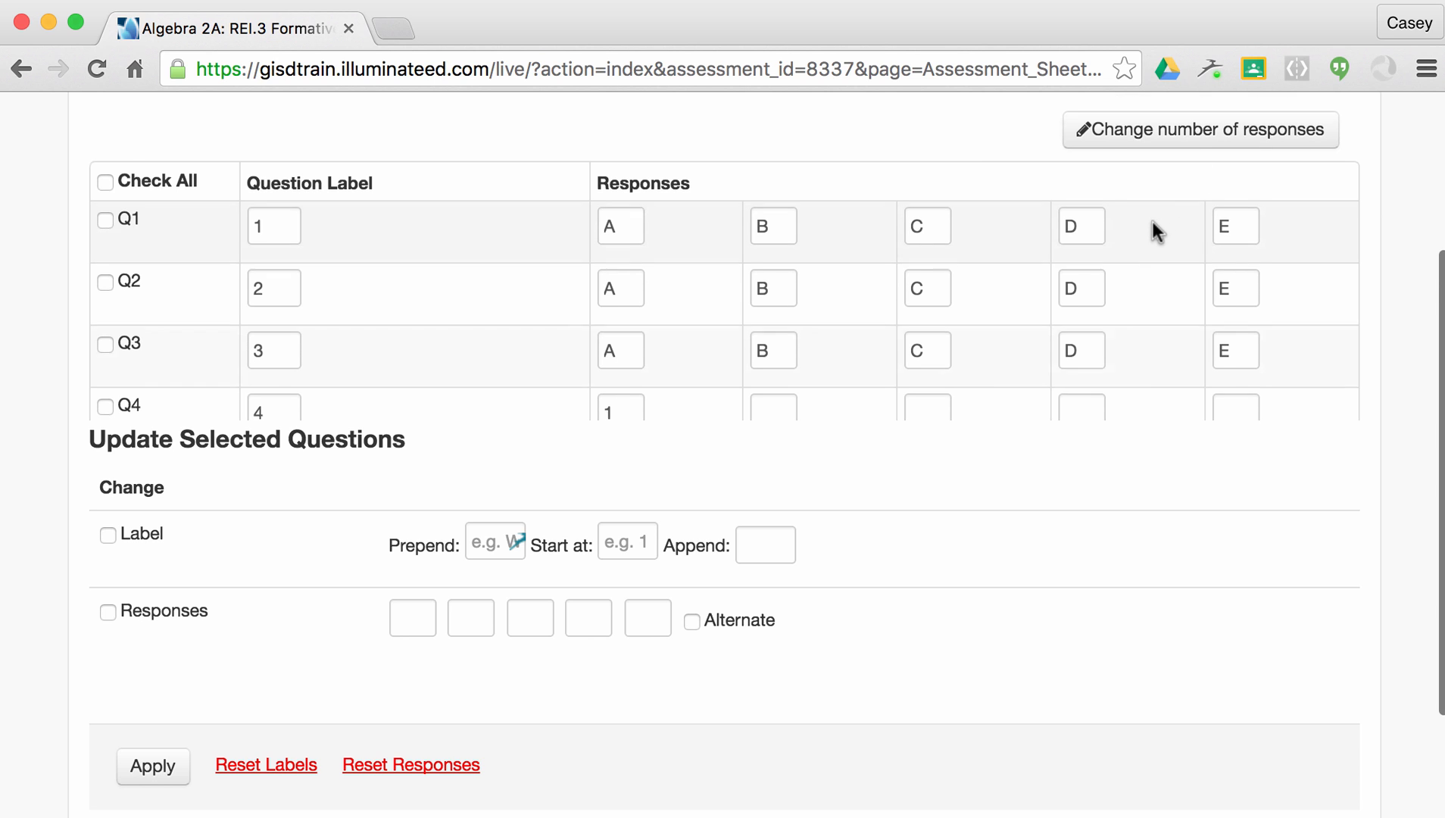
scroll(1151, 221, down, 5)
scroll(1152, 221, up, 5)
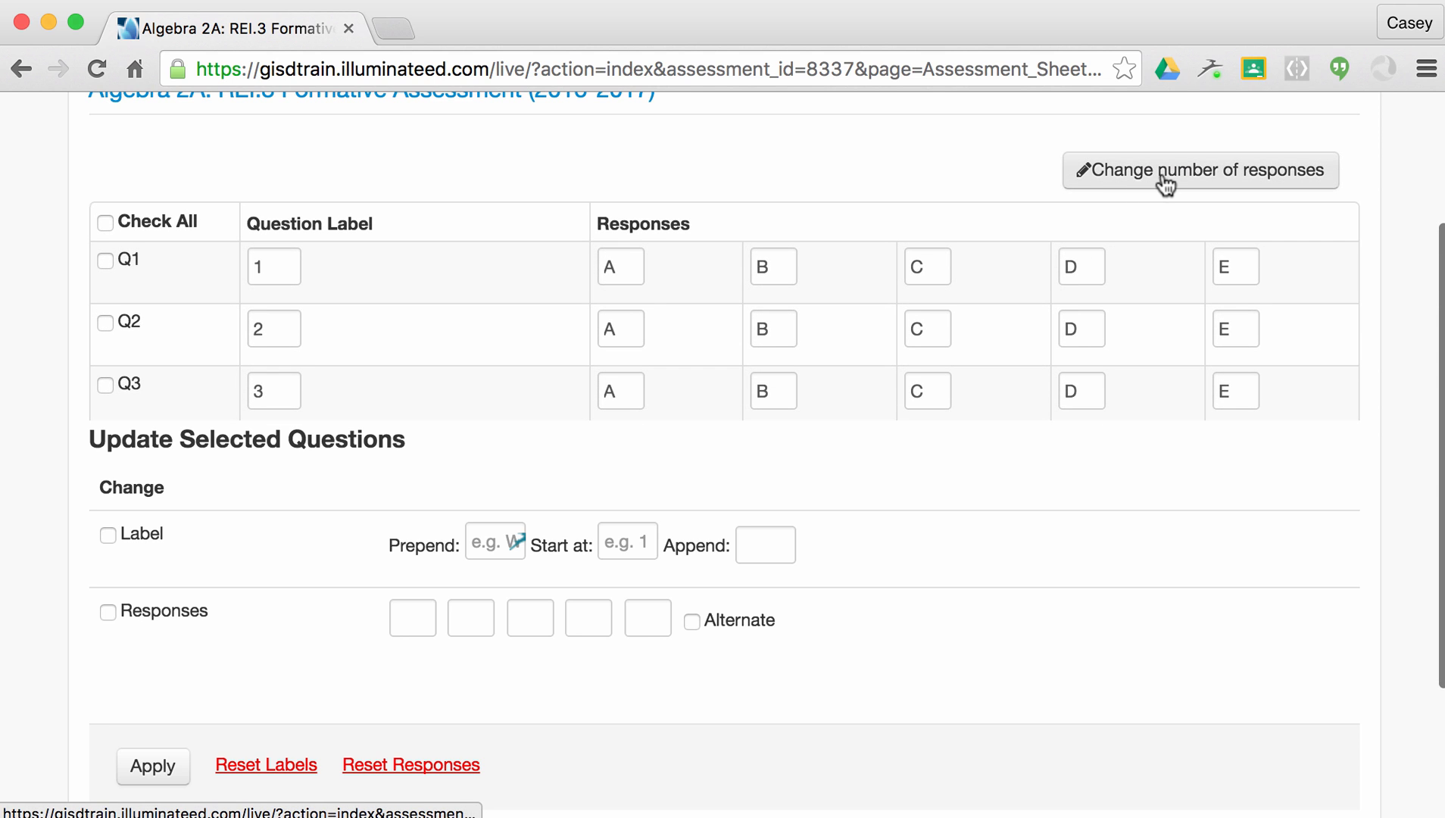
Change the answer sheets to 4 responses per question (A–D) and apply it.
click(1162, 174)
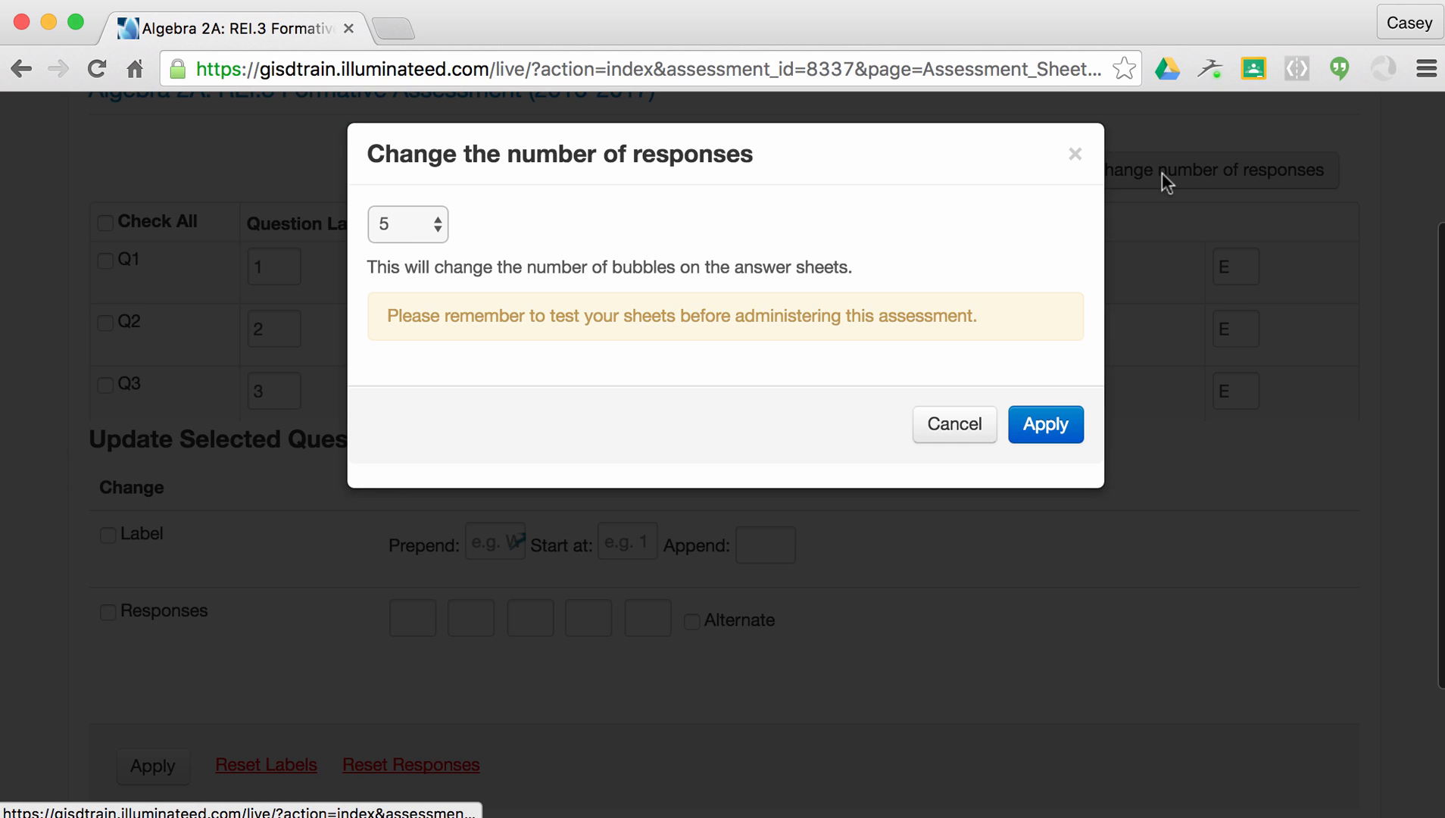
click(405, 231)
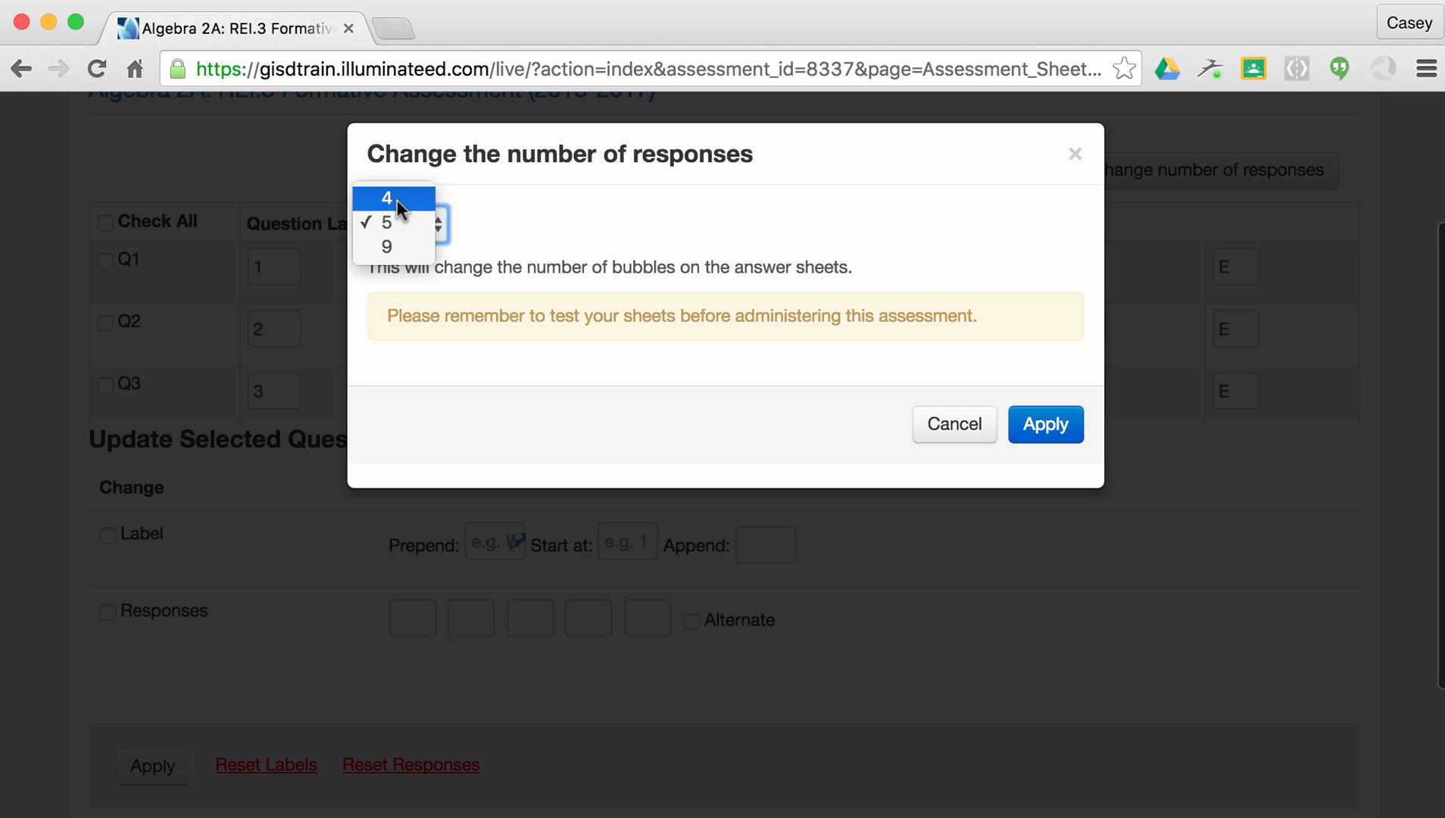
click(398, 200)
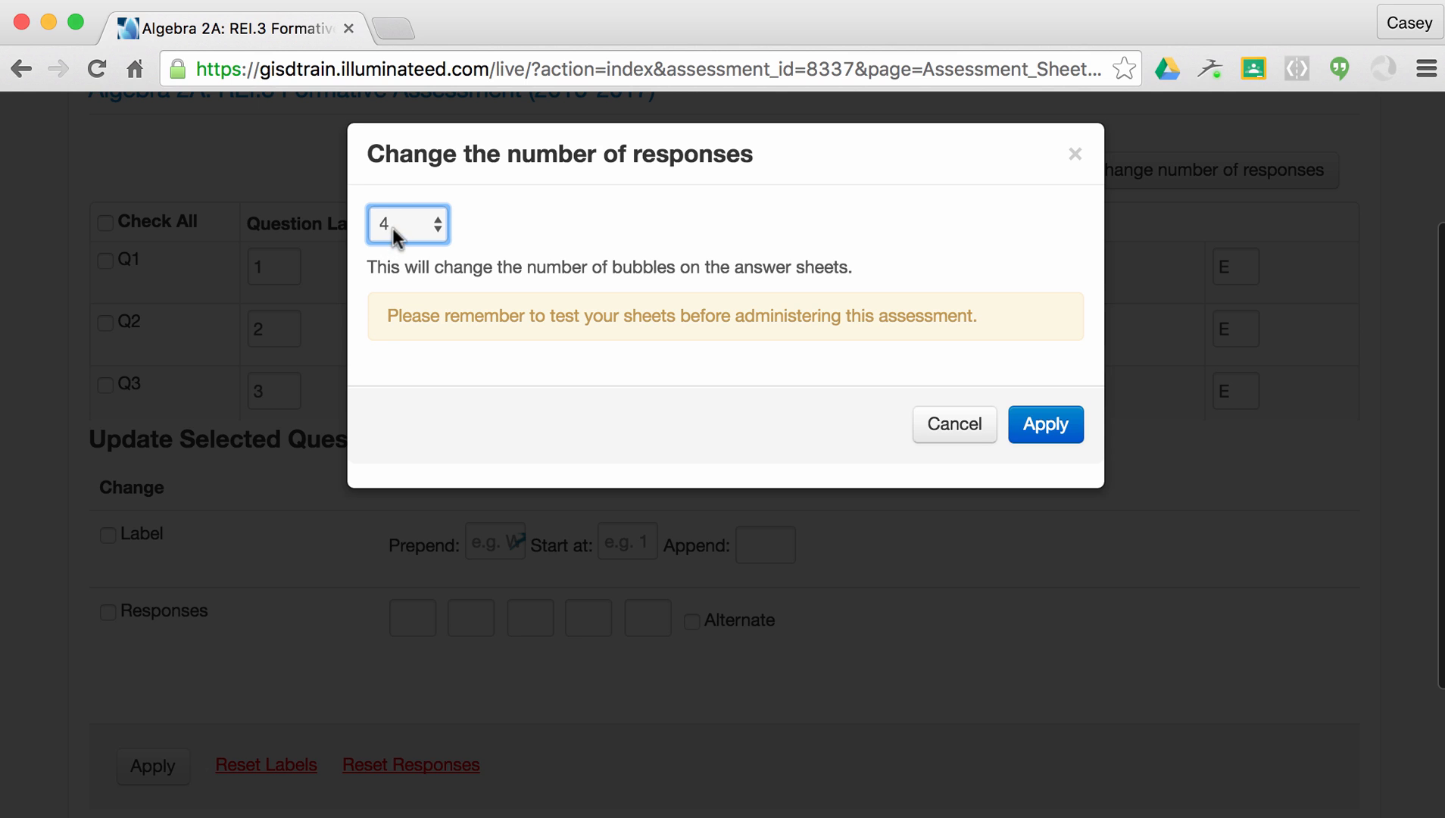
click(1034, 425)
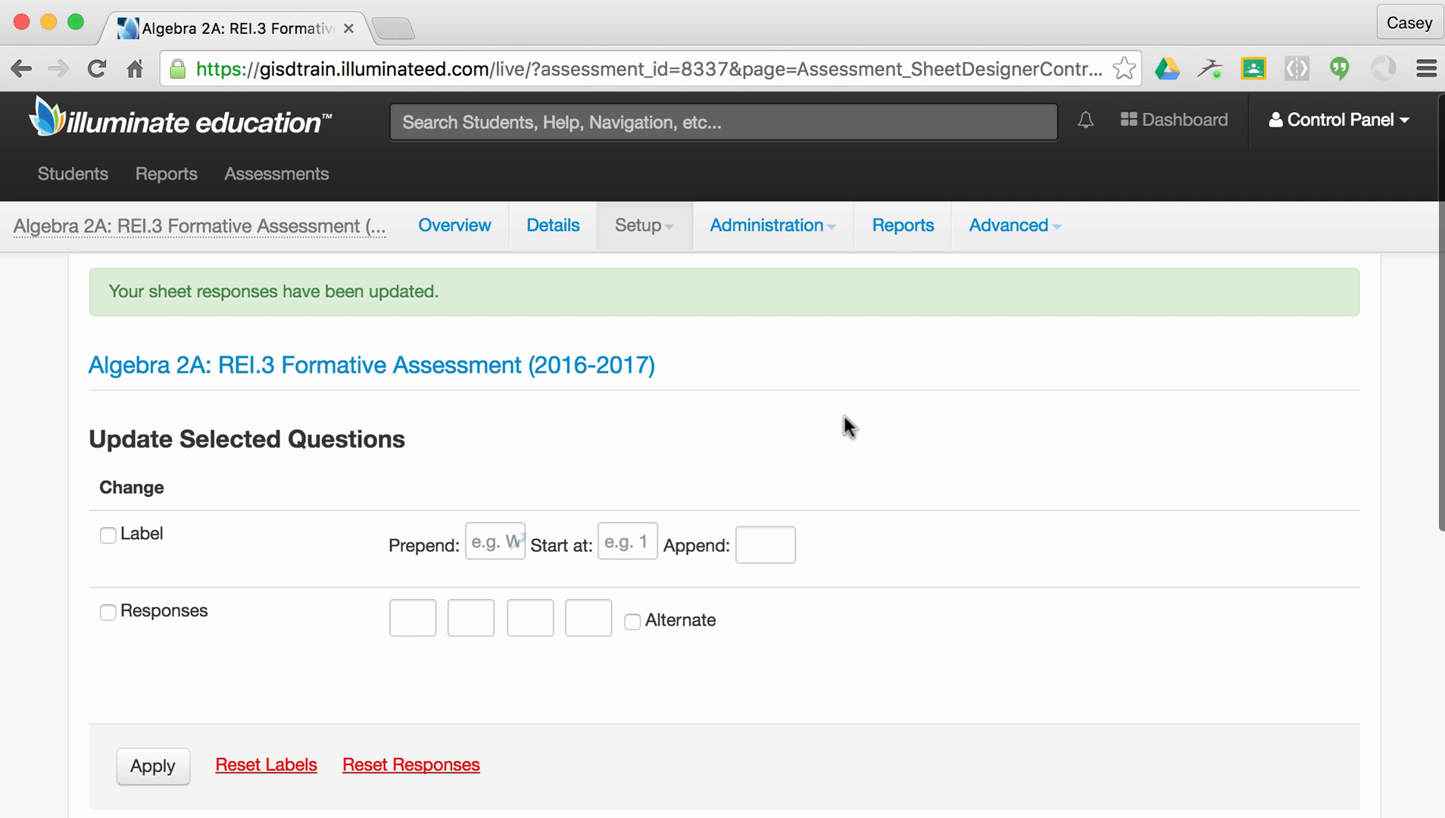
scroll(840, 364, down, 5)
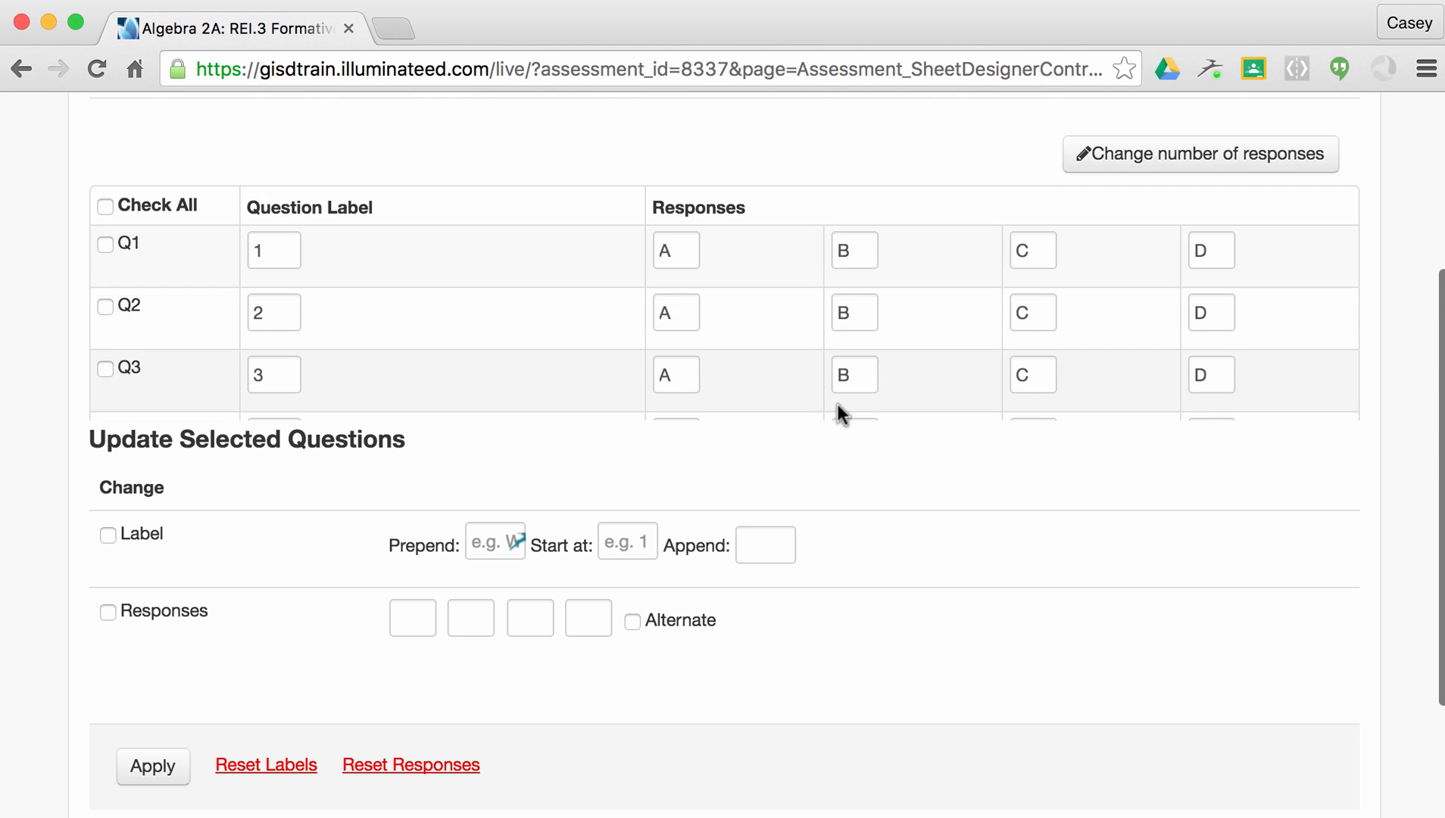
scroll(844, 336, down, 1)
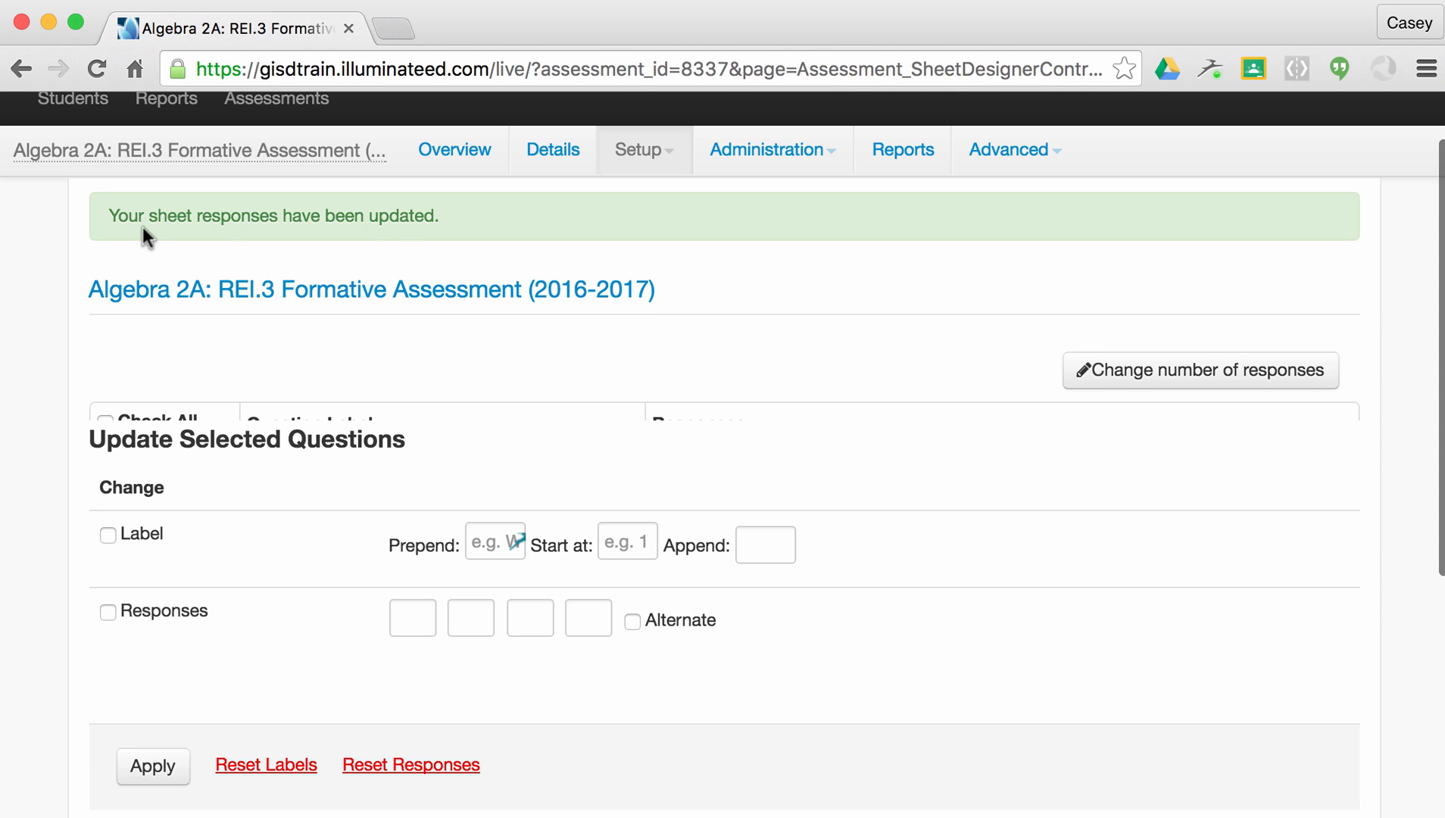
Open the assessment's Details tab under Setup > Information.
click(670, 169)
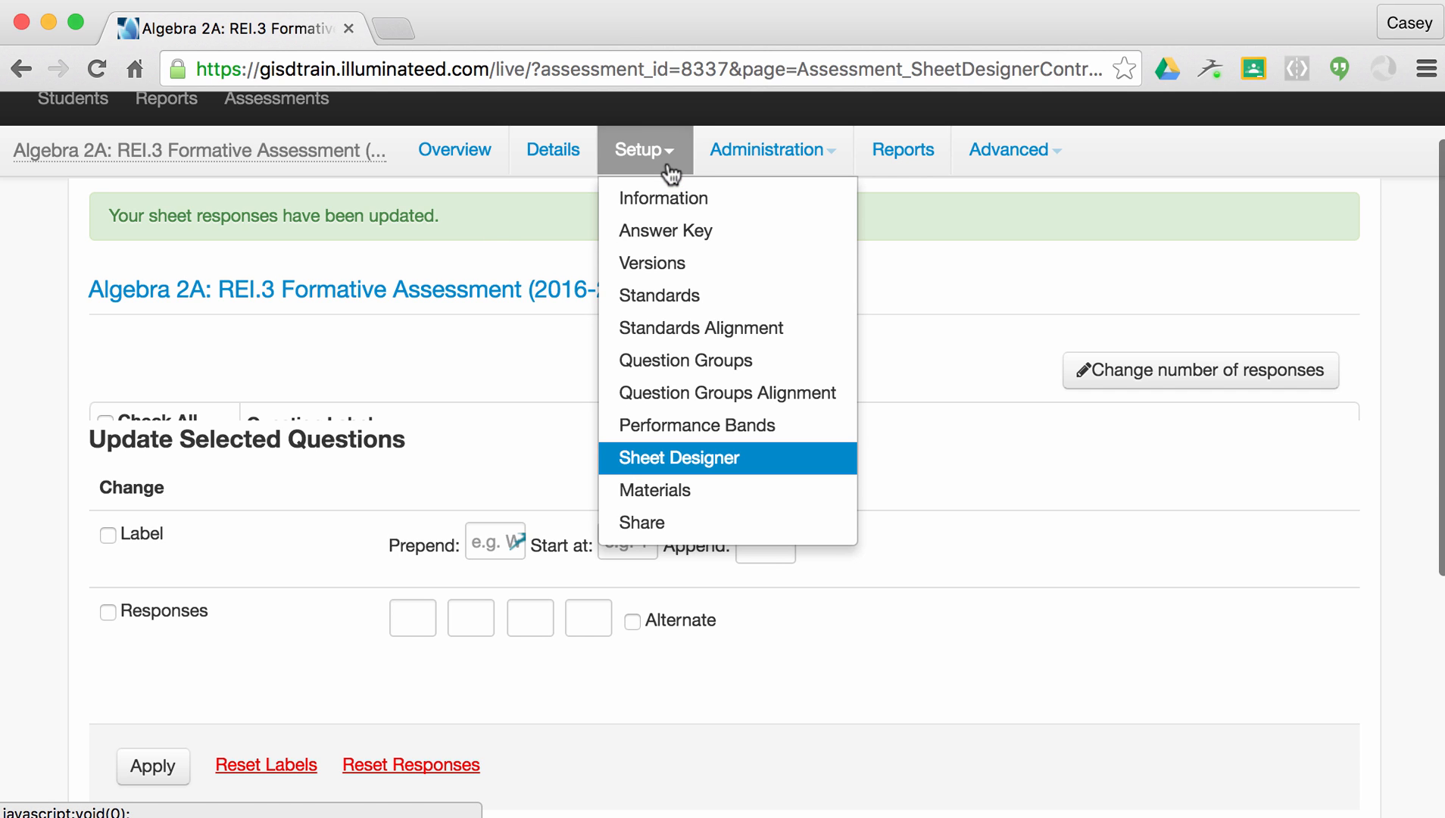
click(669, 196)
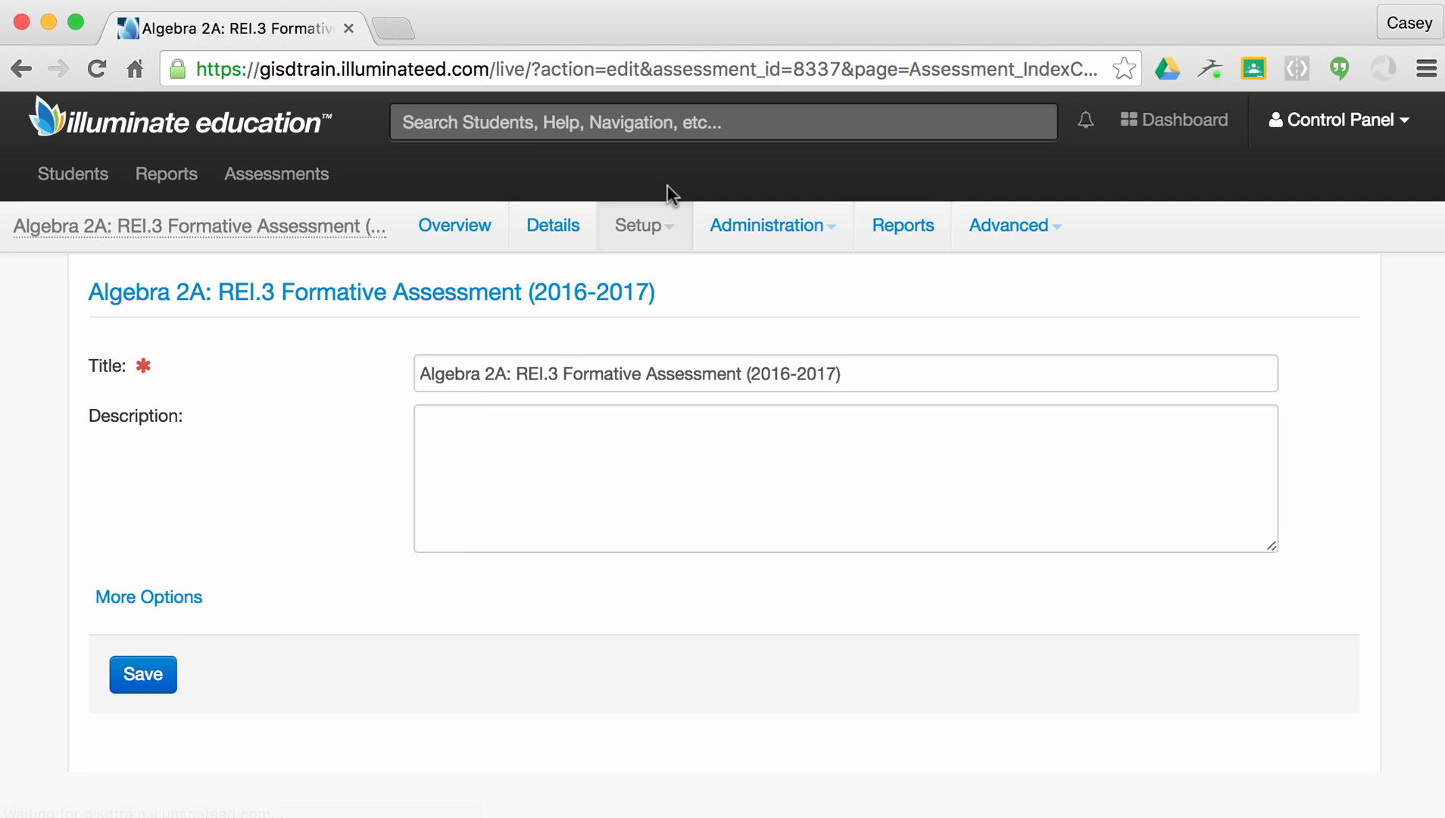
click(572, 233)
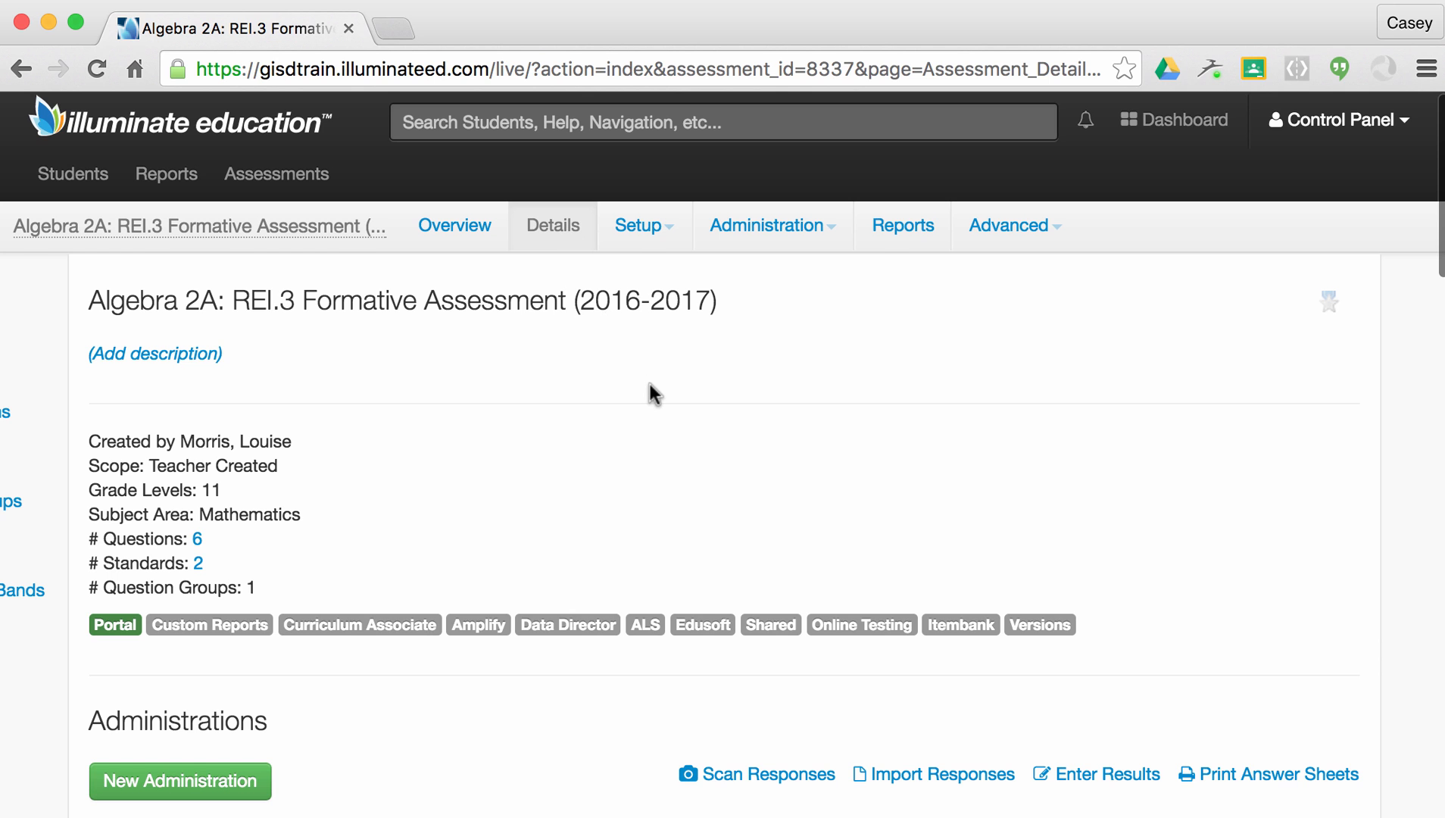
Review the Details summary: 6 questions, 2 standards and 1 question group.
scroll(653, 394, down, 3)
scroll(649, 382, up, 3)
scroll(544, 431, down, 4)
scroll(544, 432, down, 7)
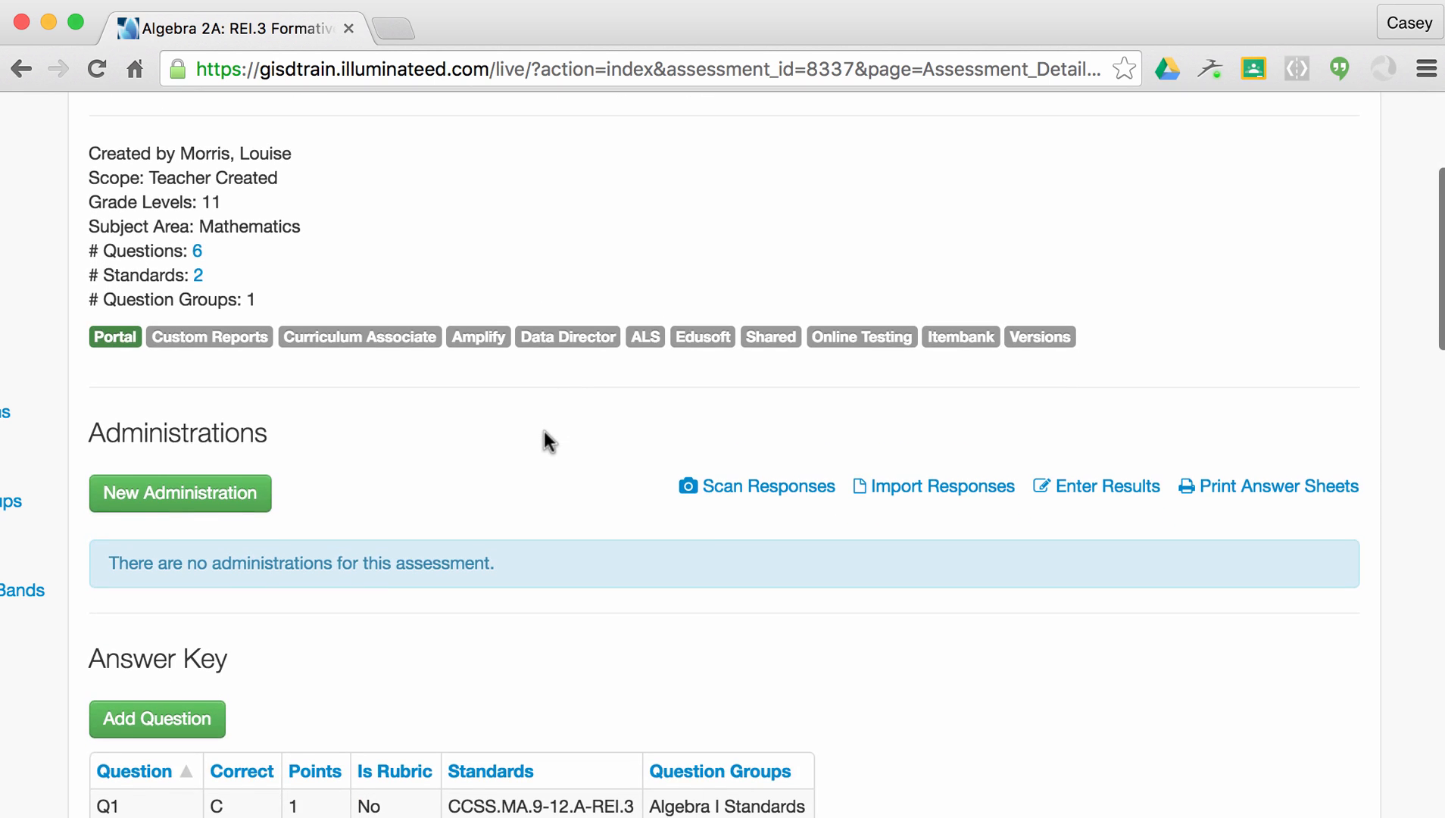
scroll(544, 431, down, 5)
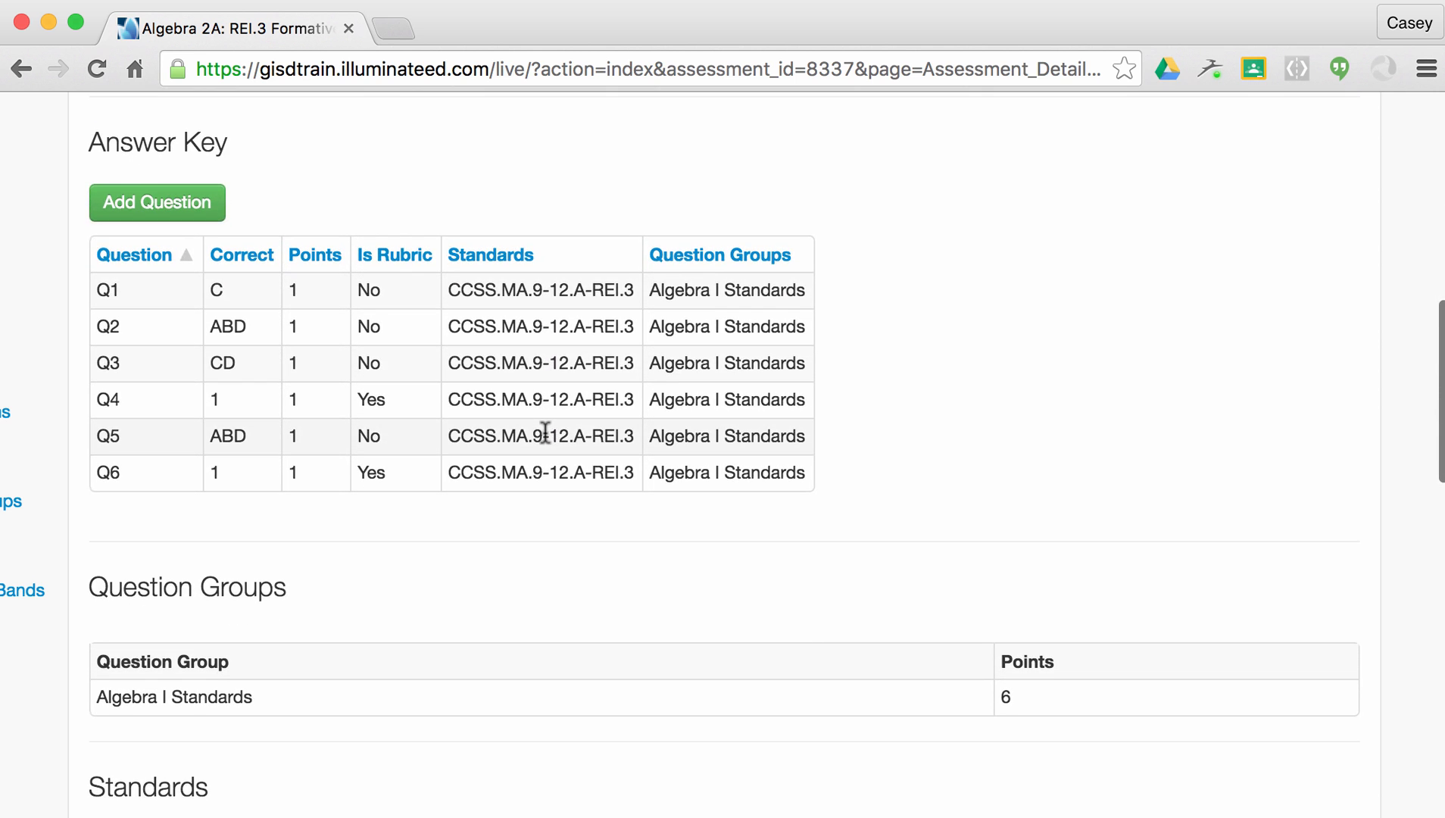
scroll(545, 432, down, 7)
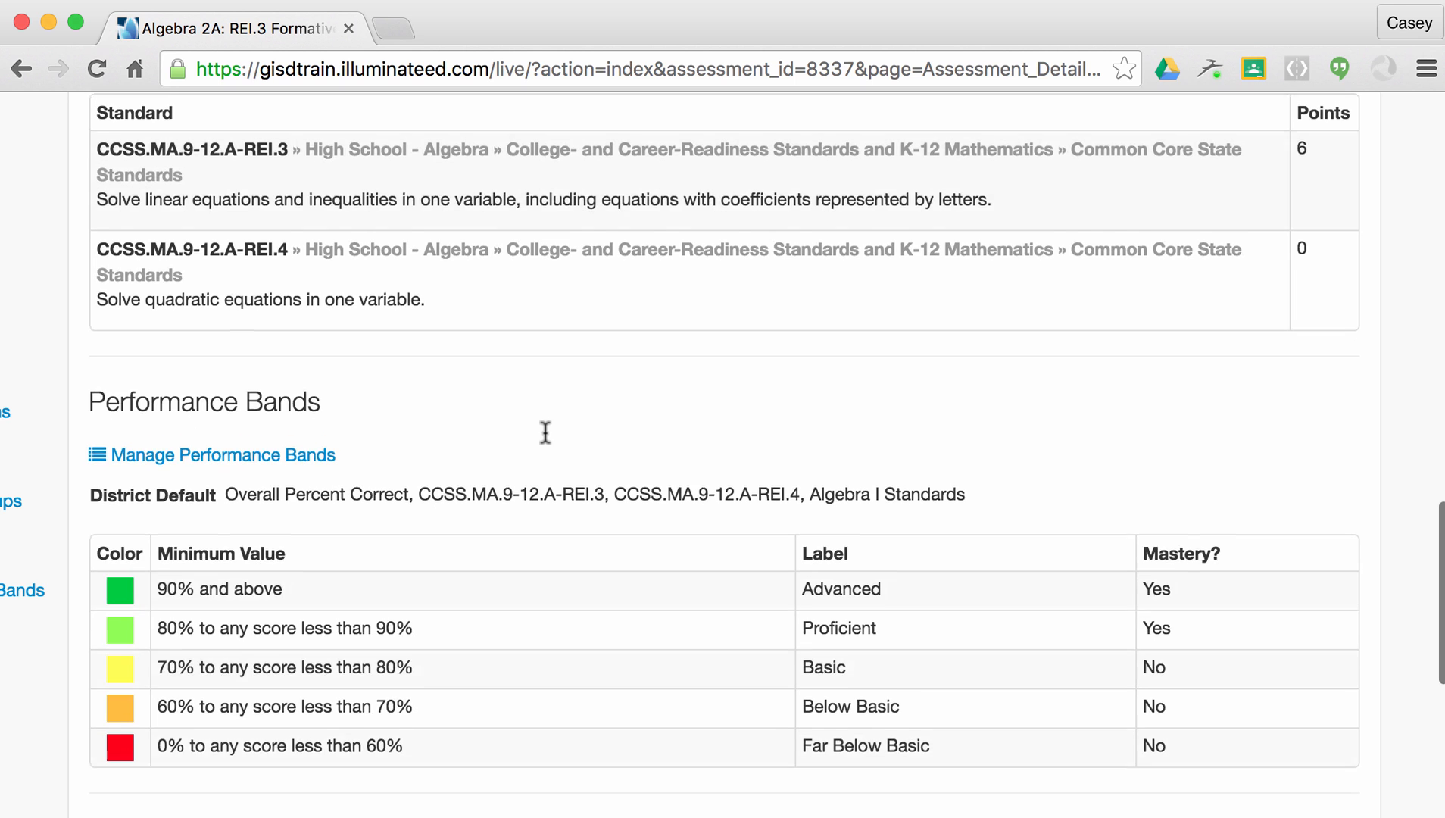
scroll(545, 433, down, 4)
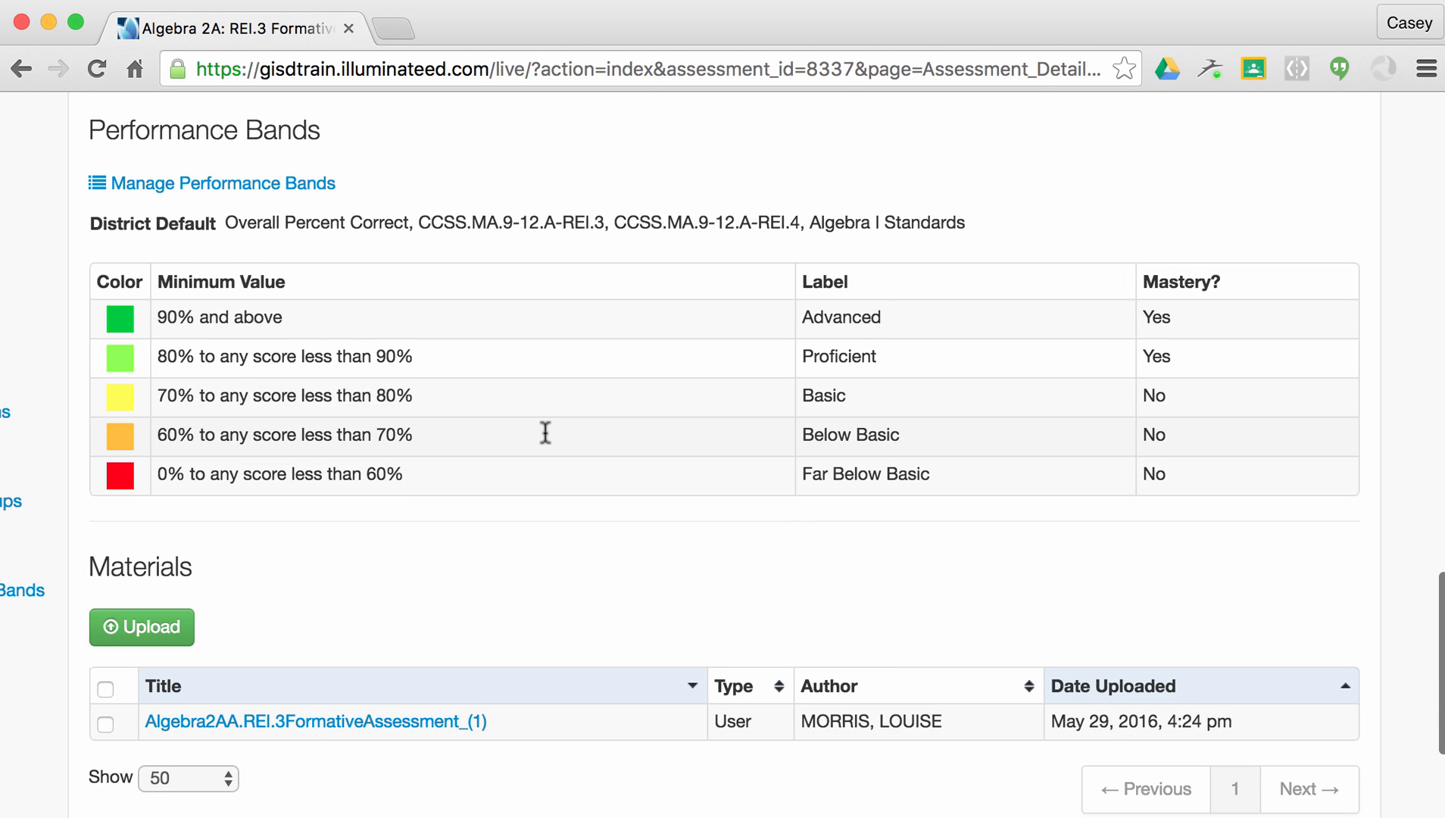
scroll(545, 433, down, 3)
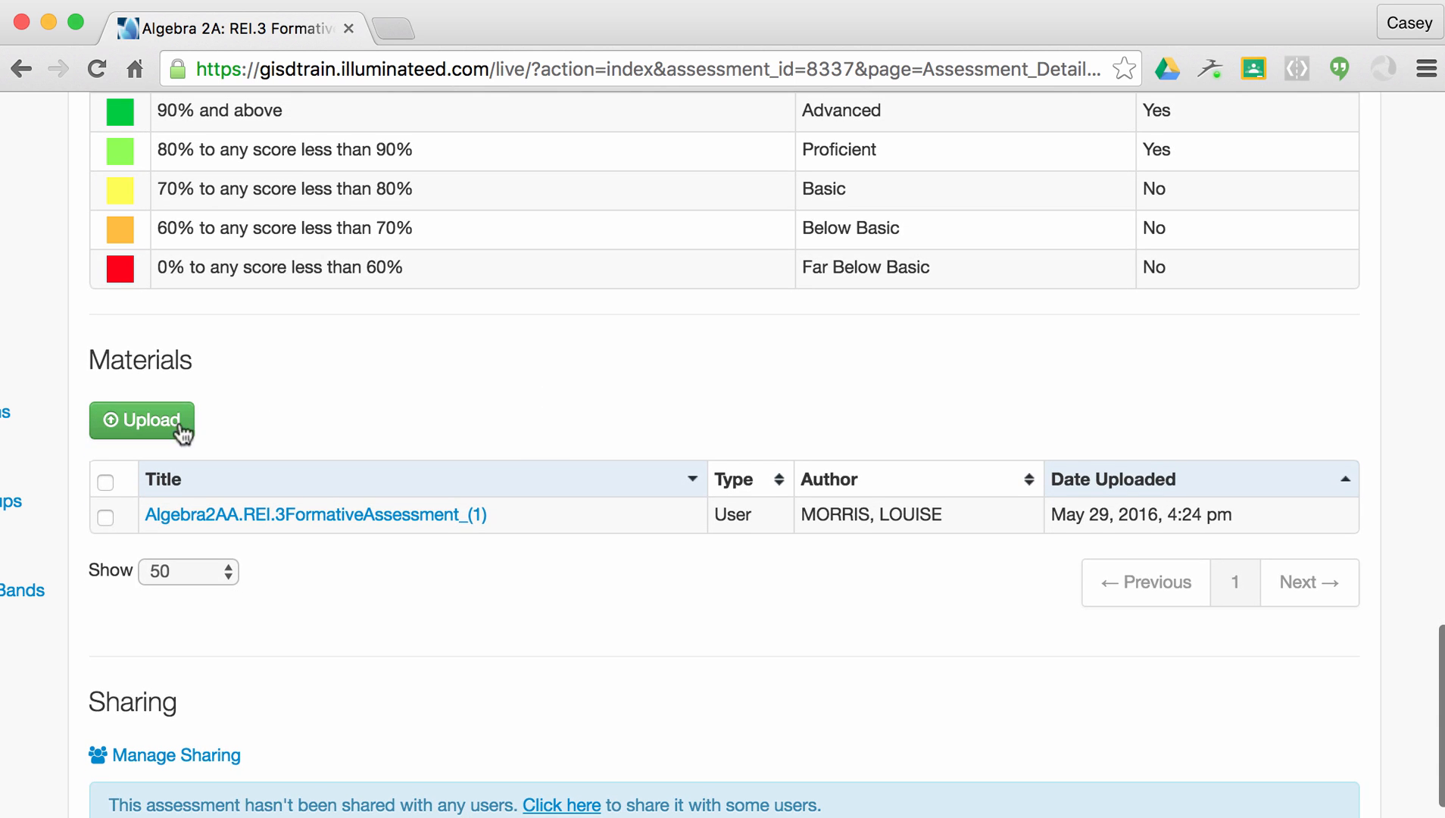
scroll(426, 405, up, 5)
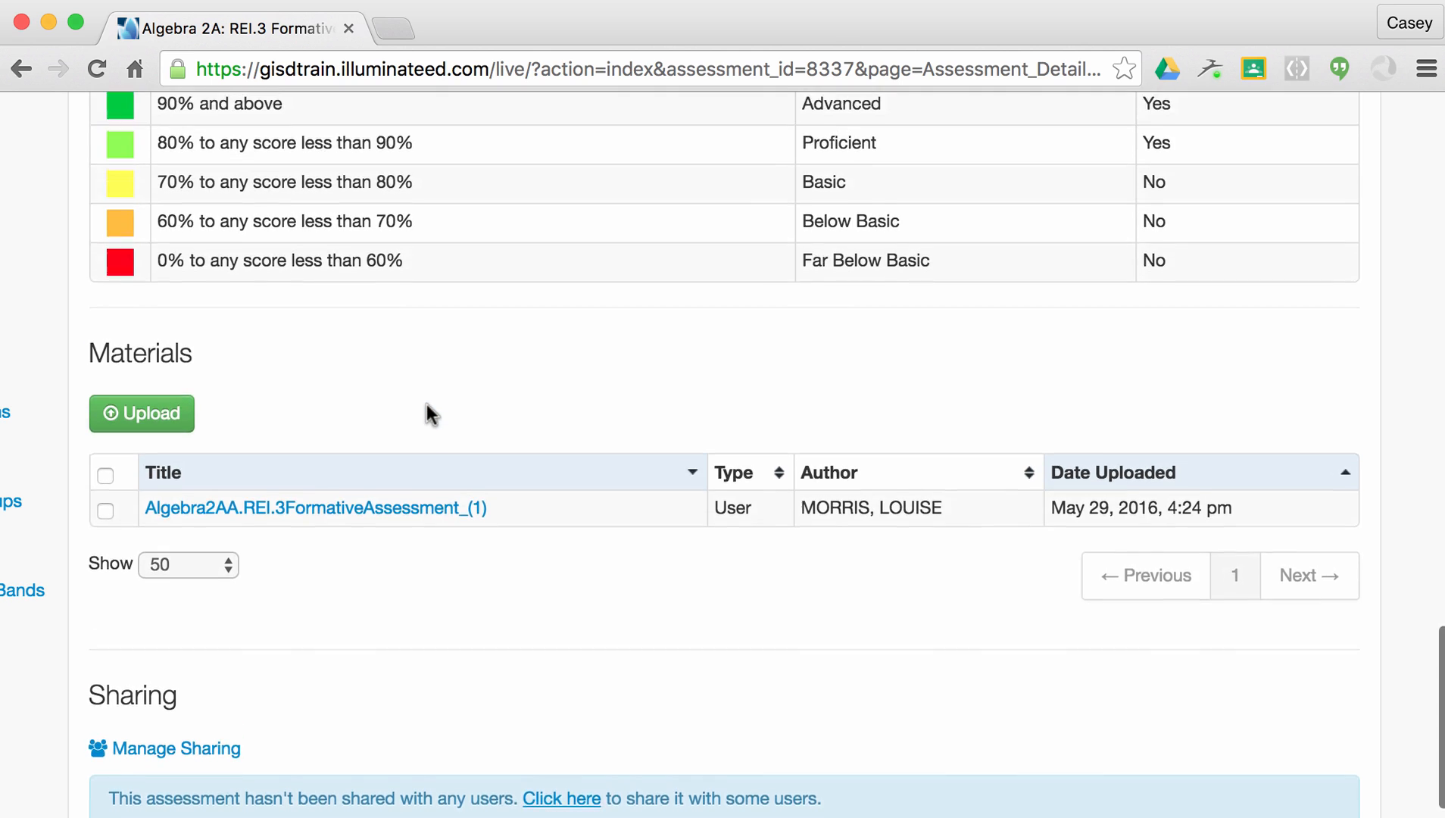
scroll(427, 404, up, 20)
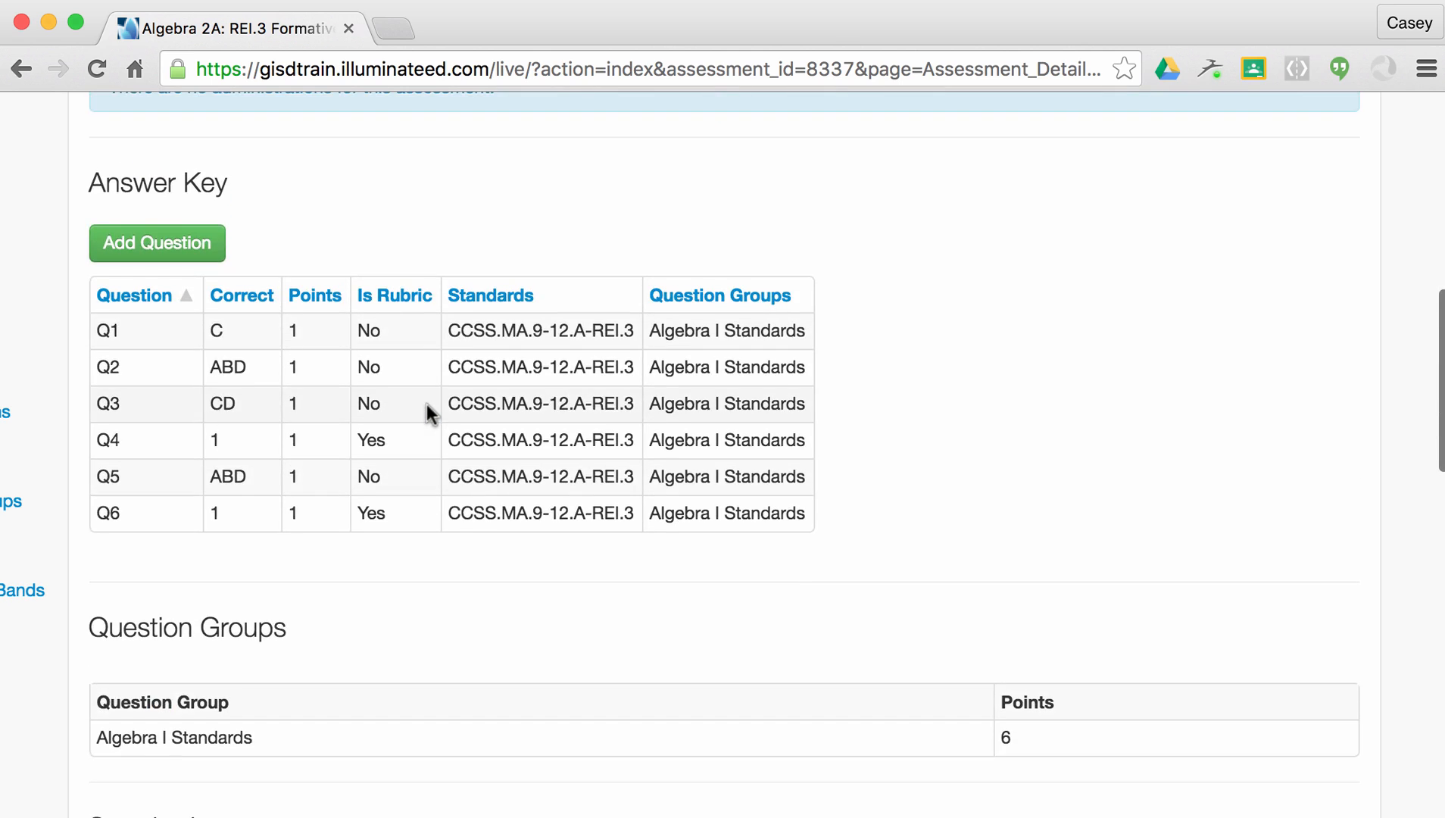
scroll(426, 405, up, 5)
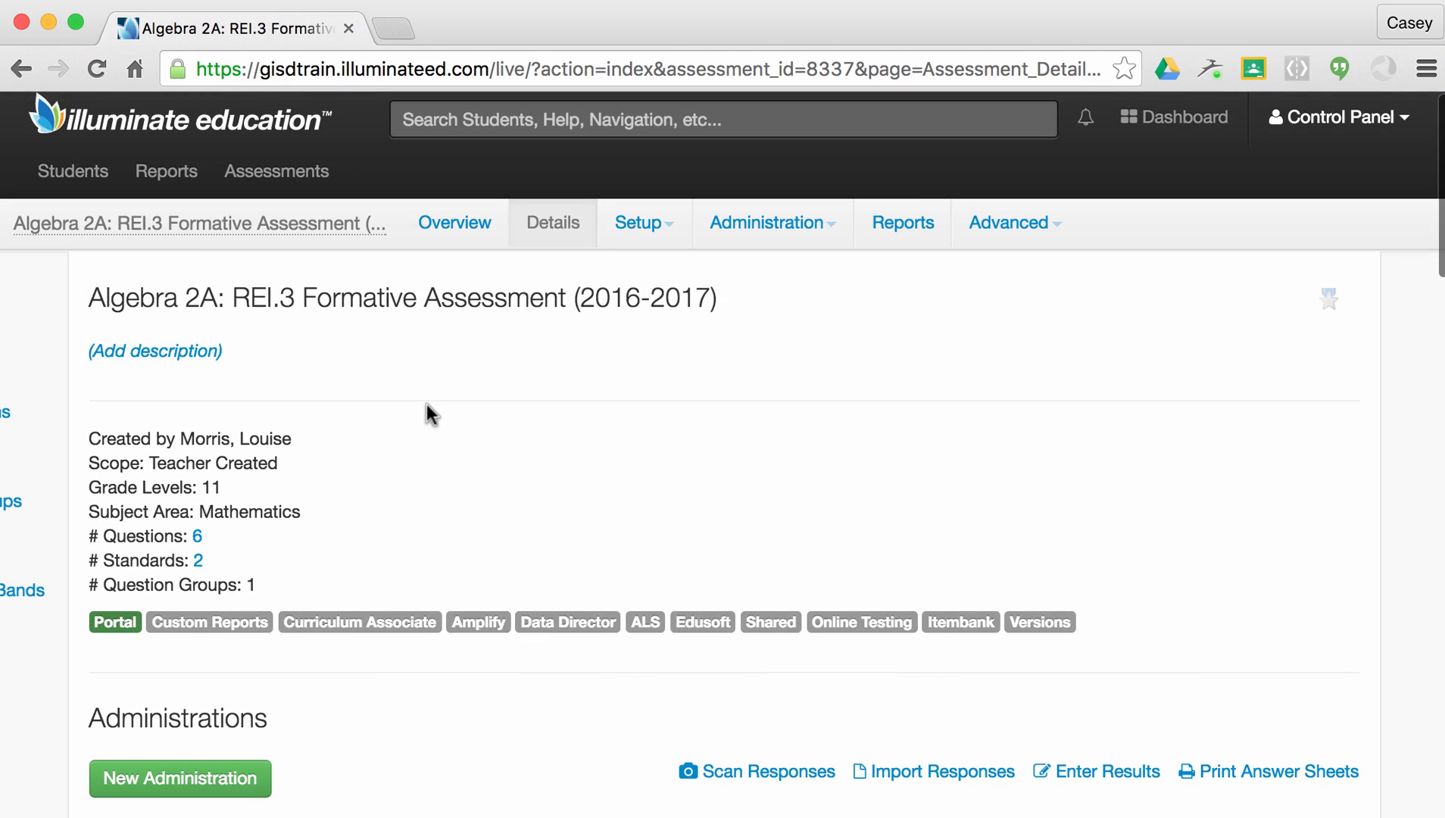